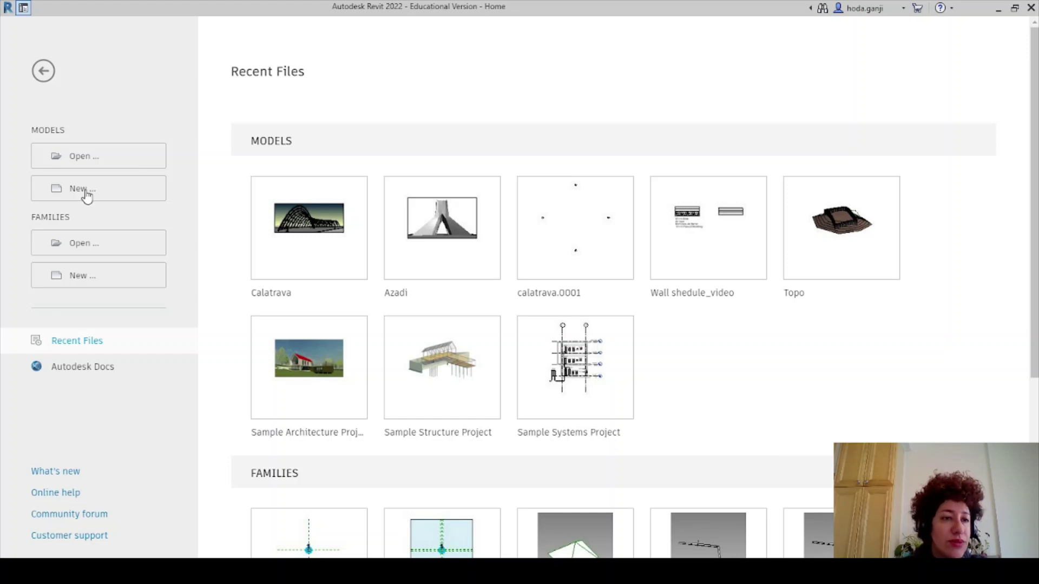
# Step: Create a new project from the Metric-Architectural Template
pyautogui.click(87, 196)
pyautogui.click(527, 258)
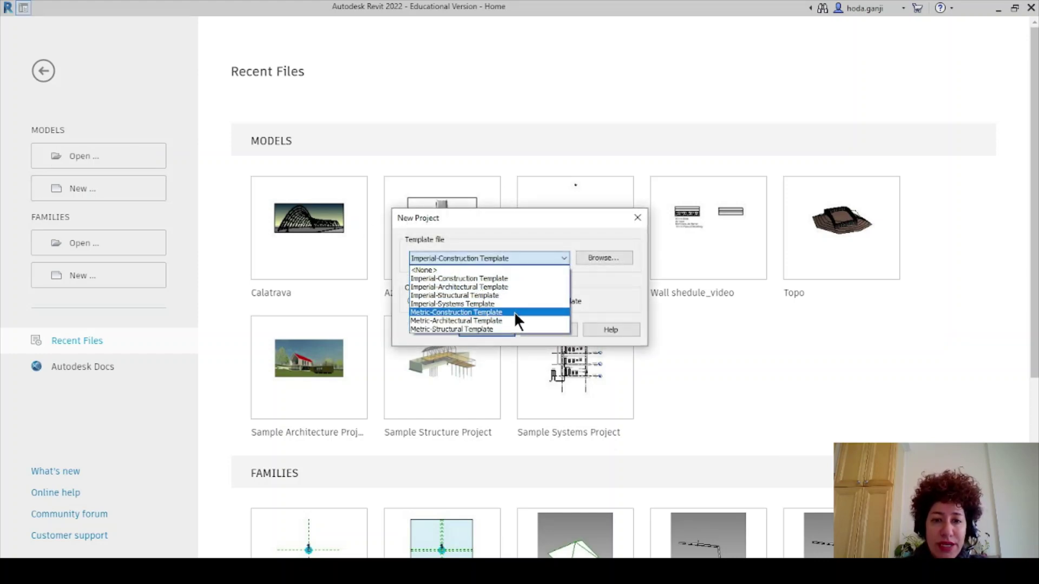
pyautogui.click(513, 319)
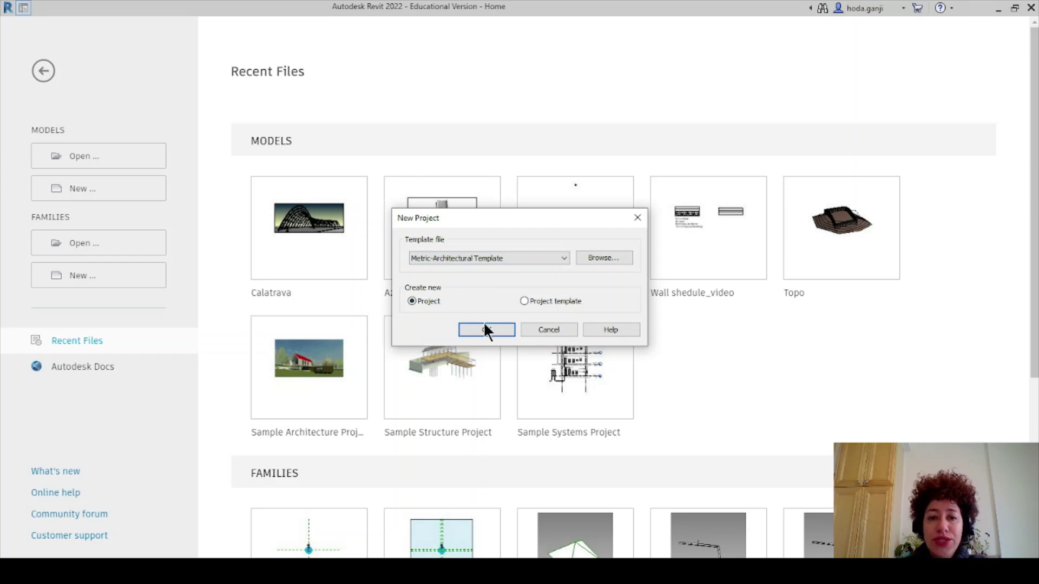
pyautogui.click(485, 330)
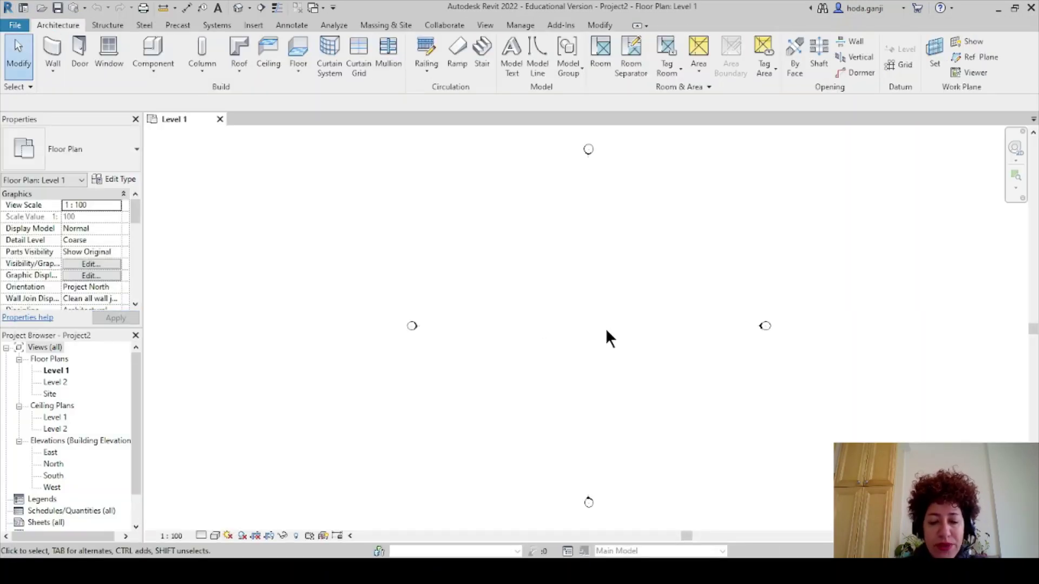
# Step: Set the project's length units to meters with 3 decimal places
pyautogui.press('u')
pyautogui.press('n')
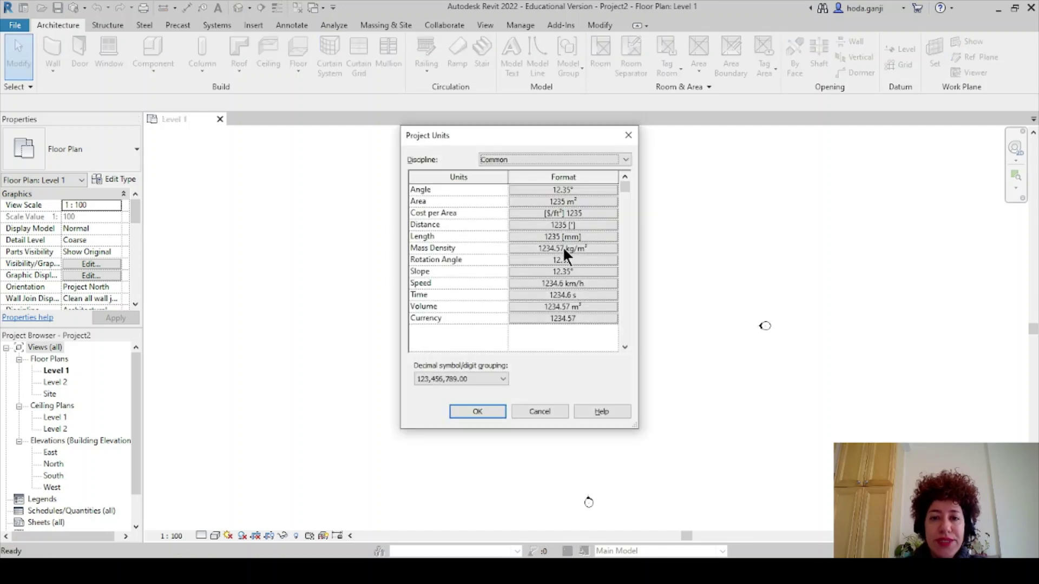
pyautogui.click(562, 236)
pyautogui.click(347, 219)
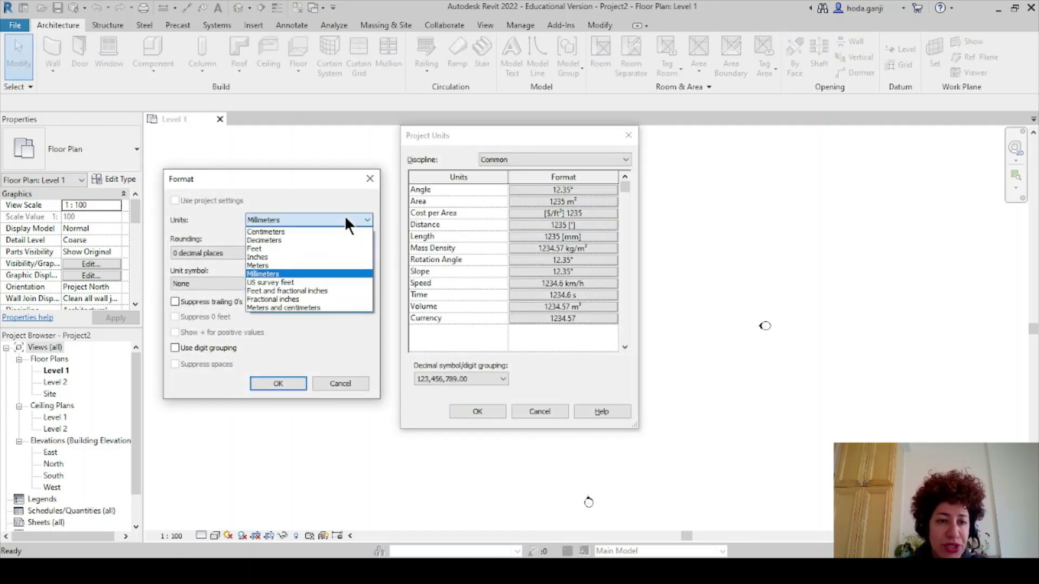
pyautogui.click(333, 265)
pyautogui.click(229, 250)
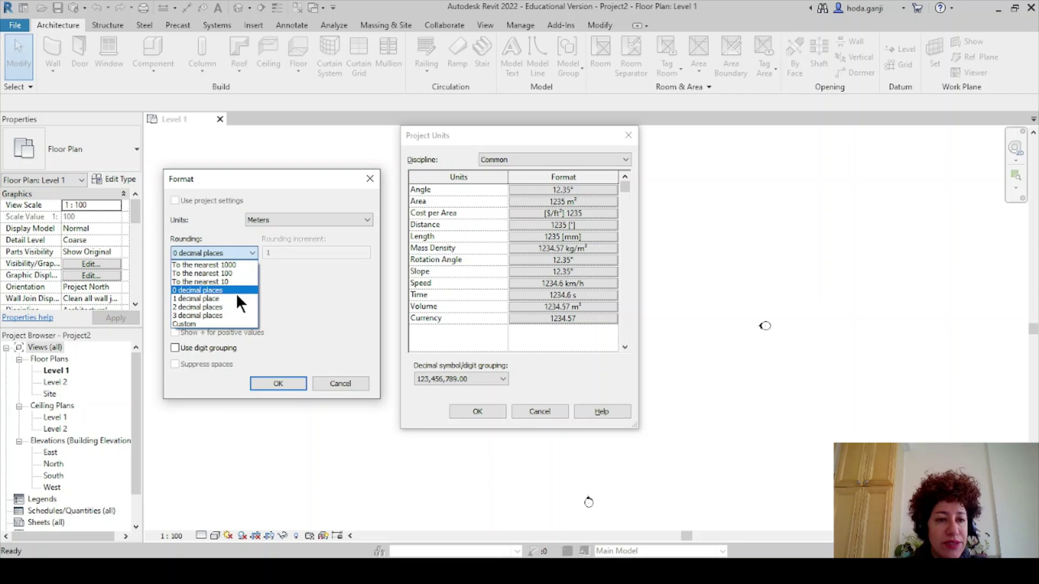
pyautogui.click(232, 312)
pyautogui.click(275, 382)
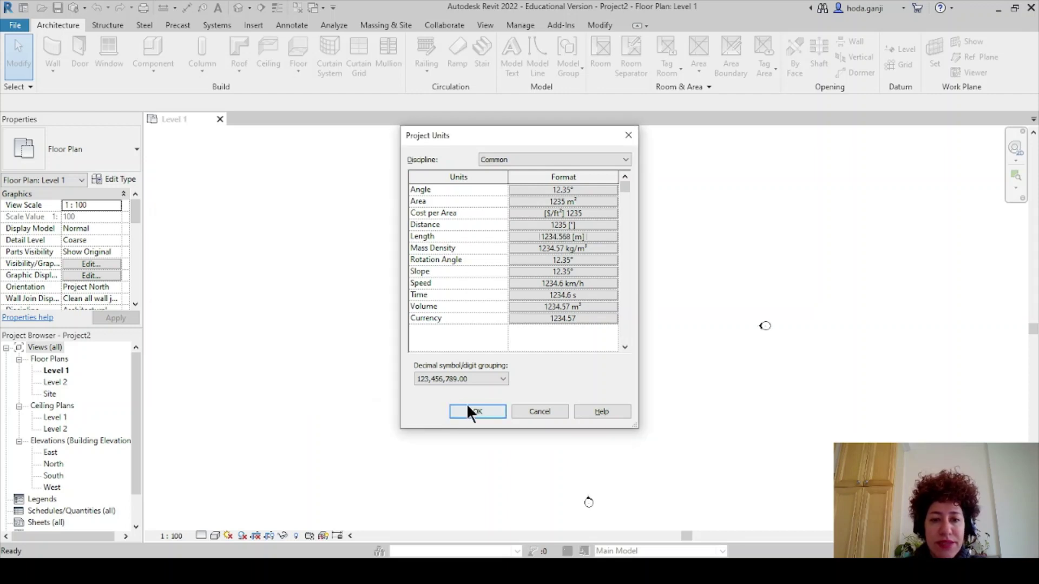
pyautogui.click(470, 411)
# Step: Launch Dynamo and open the existing Loft-video.dyn graph
pyautogui.click(520, 25)
pyautogui.click(925, 48)
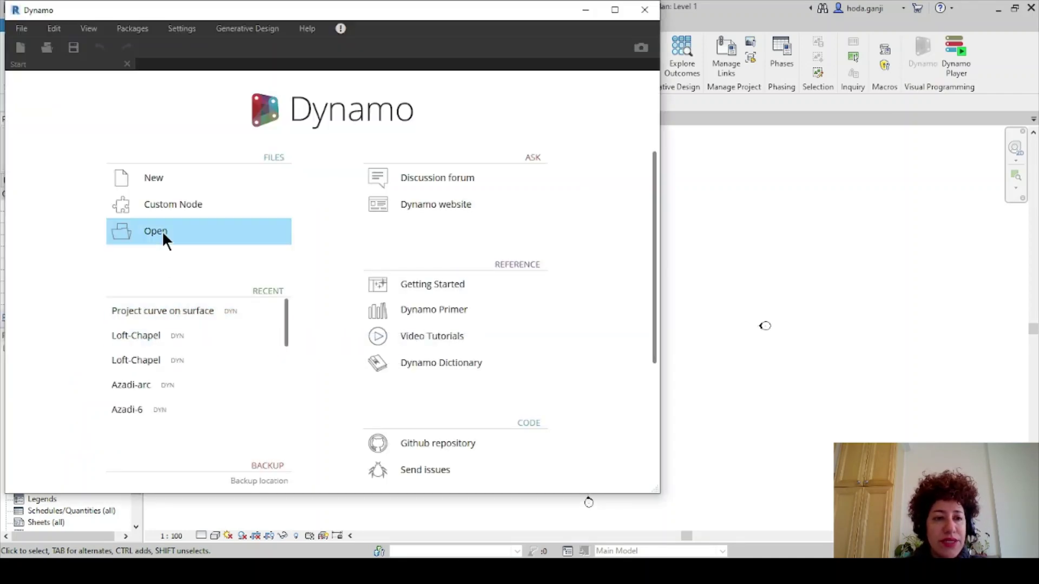
pyautogui.click(162, 233)
pyautogui.click(388, 205)
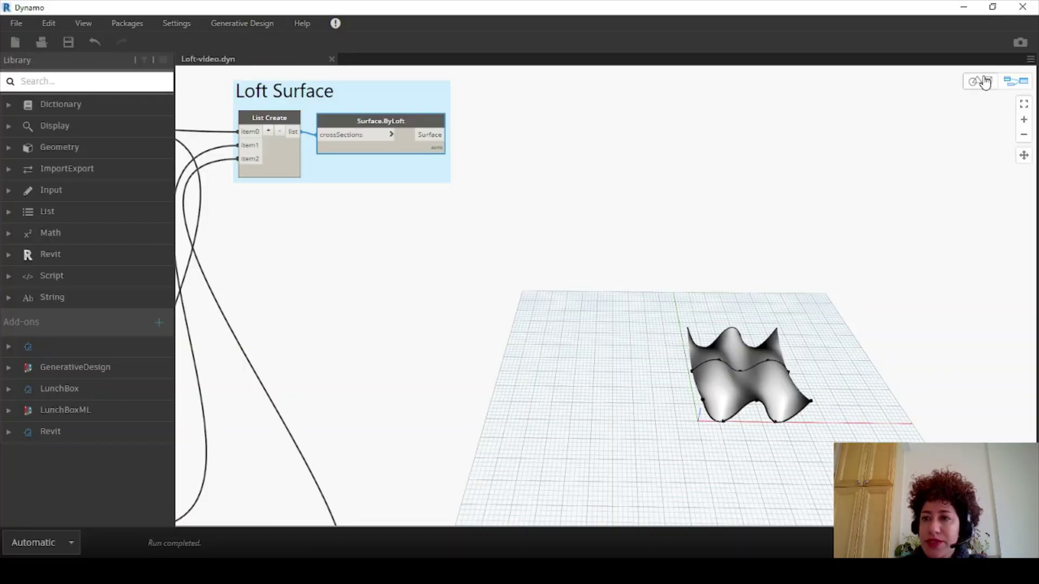
# Step: Examine the lofted surface in 3D and the Surface.ByLoft node in the Loft Surface group
pyautogui.hotkey('ctrl', 'b')
pyautogui.moveTo(809, 367); pyautogui.dragTo(897, 336, button='right')
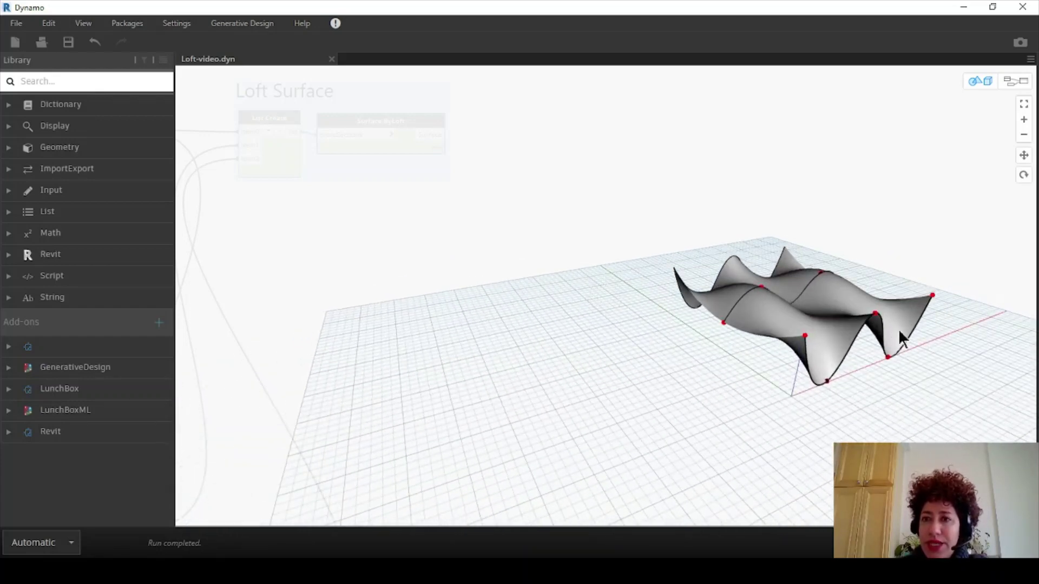
pyautogui.click(1009, 85)
pyautogui.moveTo(436, 190); pyautogui.dragTo(401, 186, button='middle')
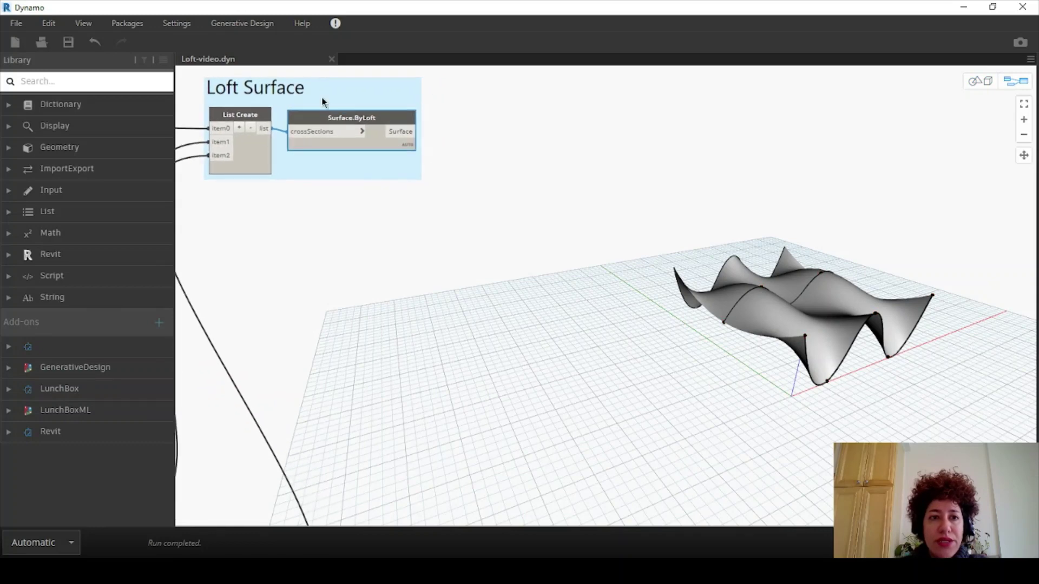
pyautogui.scroll(1, 322, 102)
pyautogui.scroll(1, 254, 107)
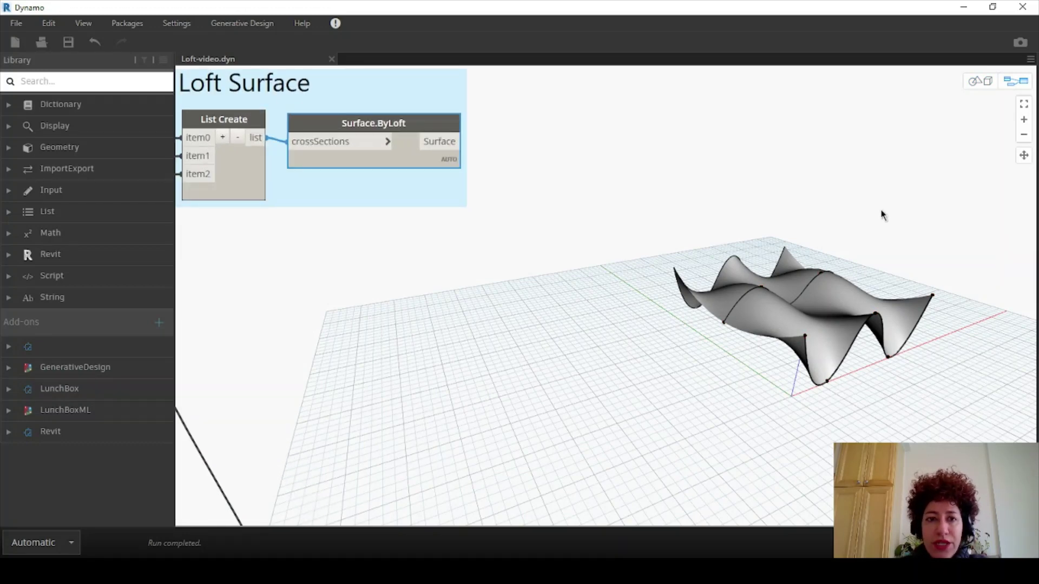
# Step: Set the Width-Module slider beside the Base-Curve group to 5
pyautogui.scroll(-3, 880, 213)
pyautogui.moveTo(416, 312); pyautogui.dragTo(810, 284, button='middle')
pyautogui.scroll(3, 519, 295)
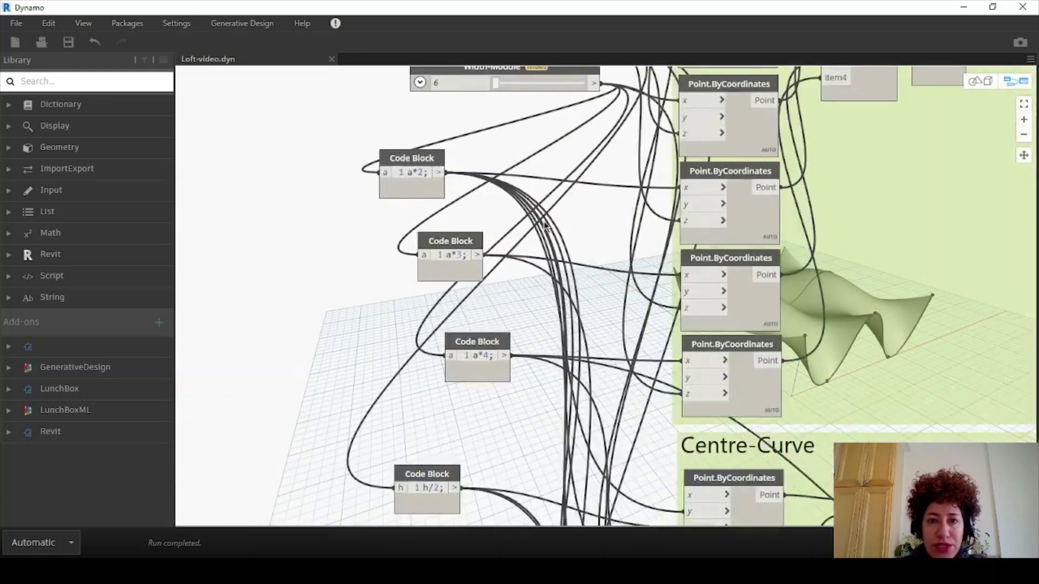
pyautogui.moveTo(519, 294); pyautogui.dragTo(460, 476, button='middle')
pyautogui.scroll(2, 525, 309)
pyautogui.scroll(-3, 676, 295)
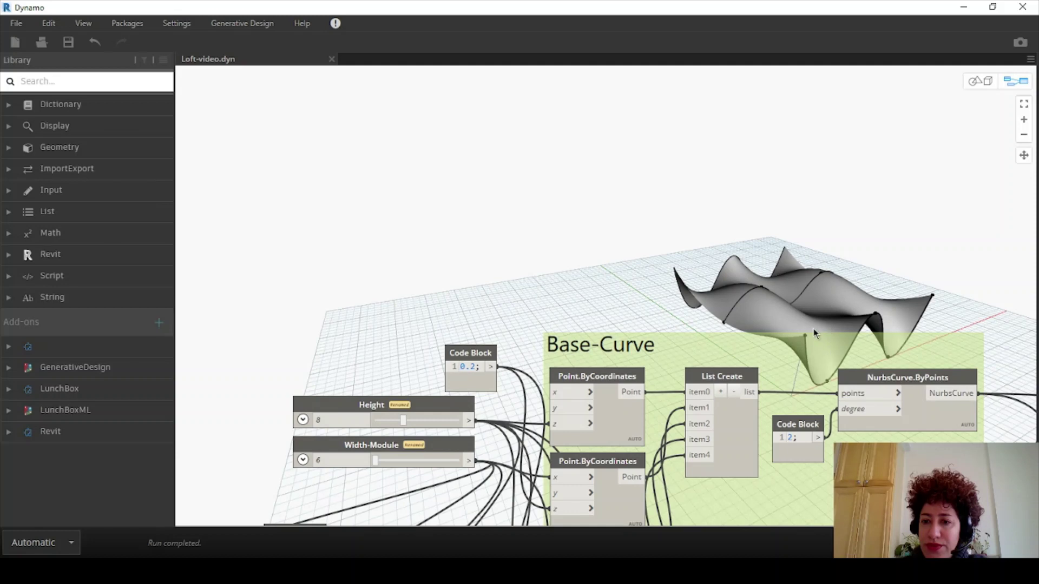
pyautogui.scroll(1, 360, 490)
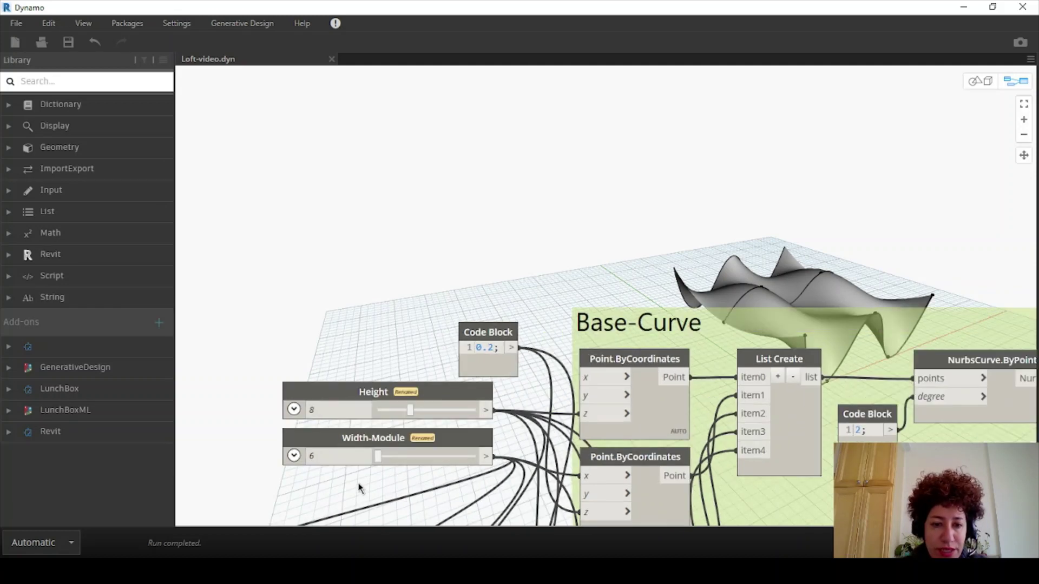
pyautogui.doubleClick(309, 456)
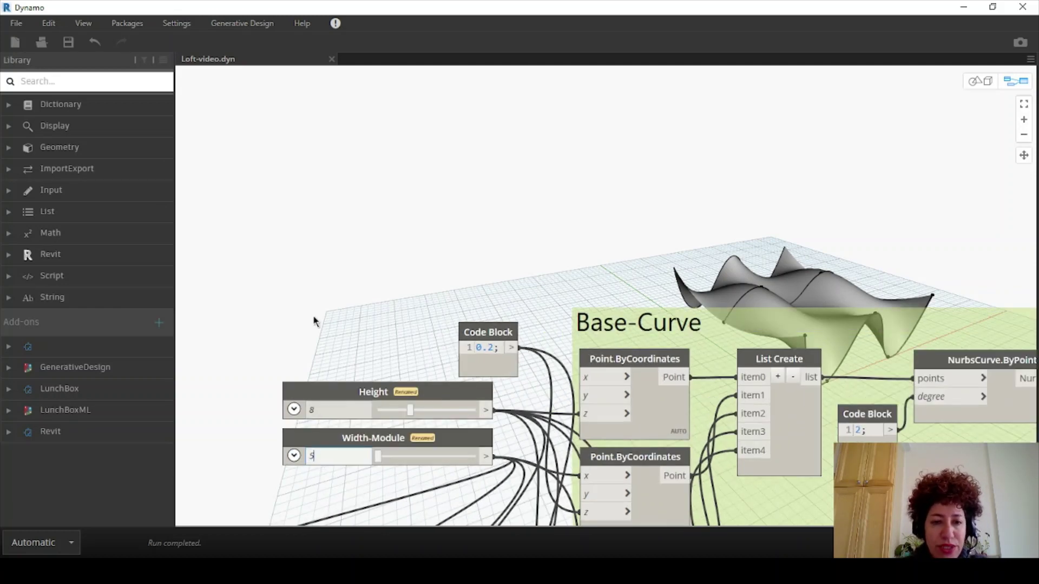
pyautogui.press('Return')
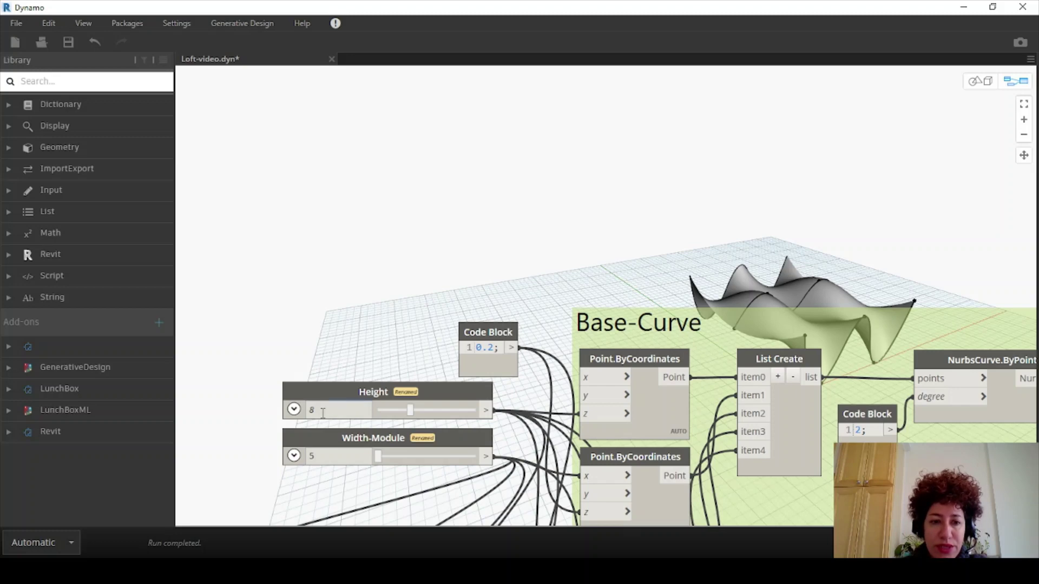
# Step: Add a Rectangle.ByWidthLength node with plane, width and length inputs below the Loft Surface group
pyautogui.scroll(-1, 409, 377)
pyautogui.moveTo(812, 326); pyautogui.dragTo(397, 194, button='middle')
pyautogui.scroll(2, 331, 254)
pyautogui.doubleClick(331, 255)
pyautogui.write('re')
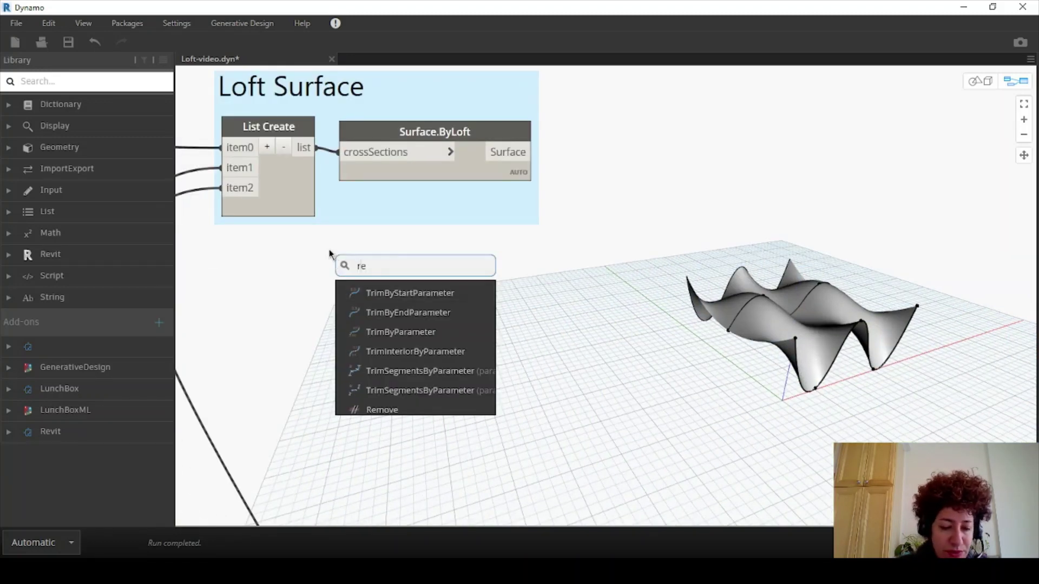
pyautogui.write('cta')
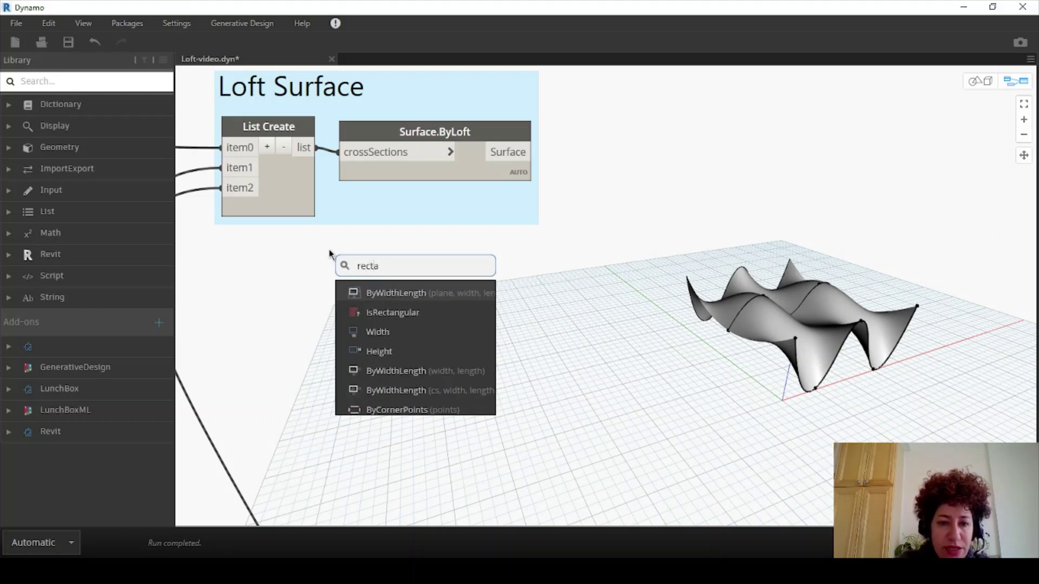
pyautogui.write('ng')
pyautogui.click(388, 293)
pyautogui.moveTo(449, 301); pyautogui.dragTo(460, 253)
# Step: Add a Plane.XY node and connect it to the rectangle node's plane input
pyautogui.rightClick(303, 286)
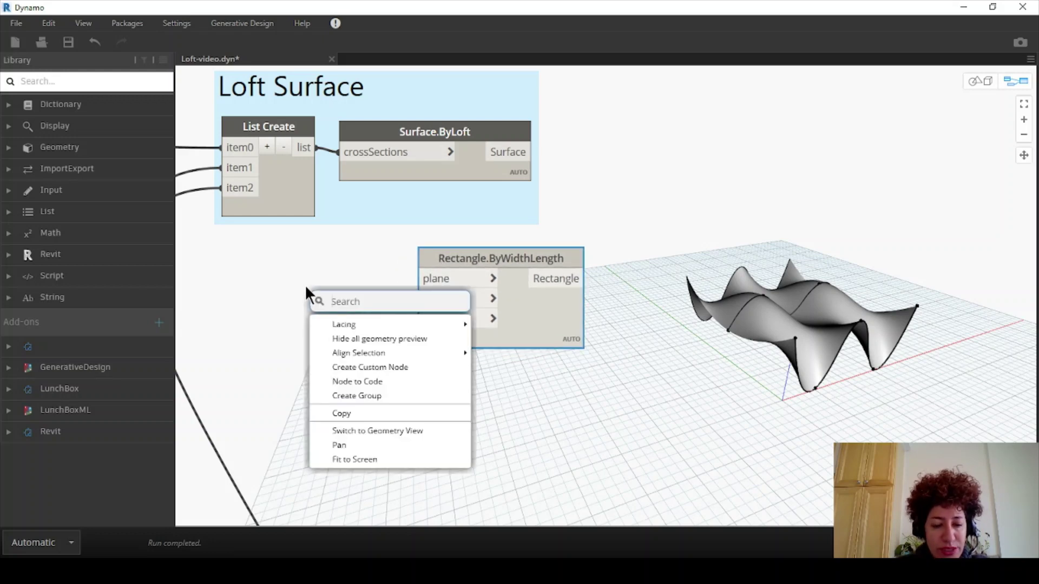
pyautogui.write('xy')
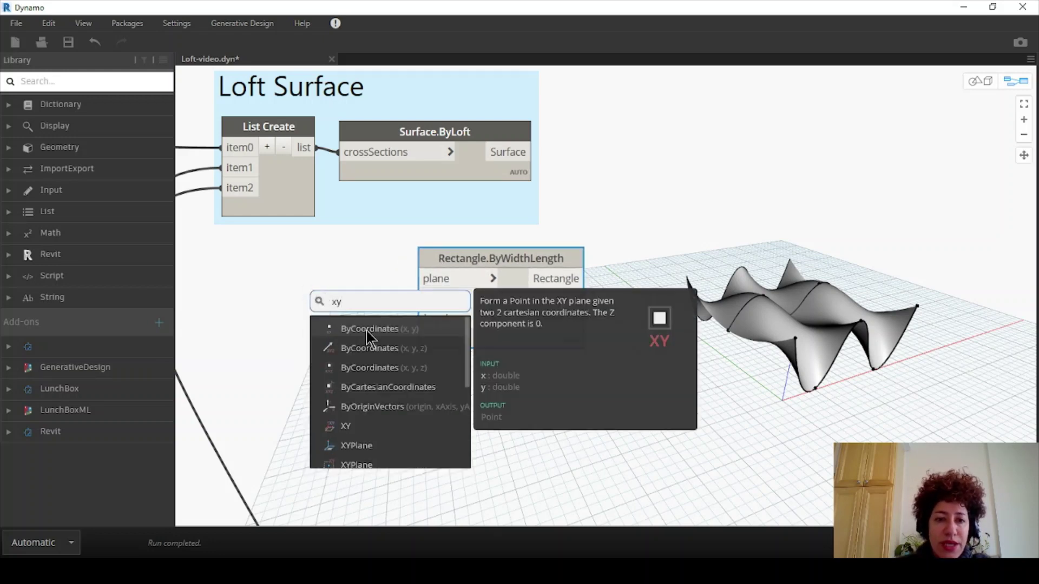
pyautogui.click(361, 427)
pyautogui.moveTo(363, 432); pyautogui.dragTo(420, 278)
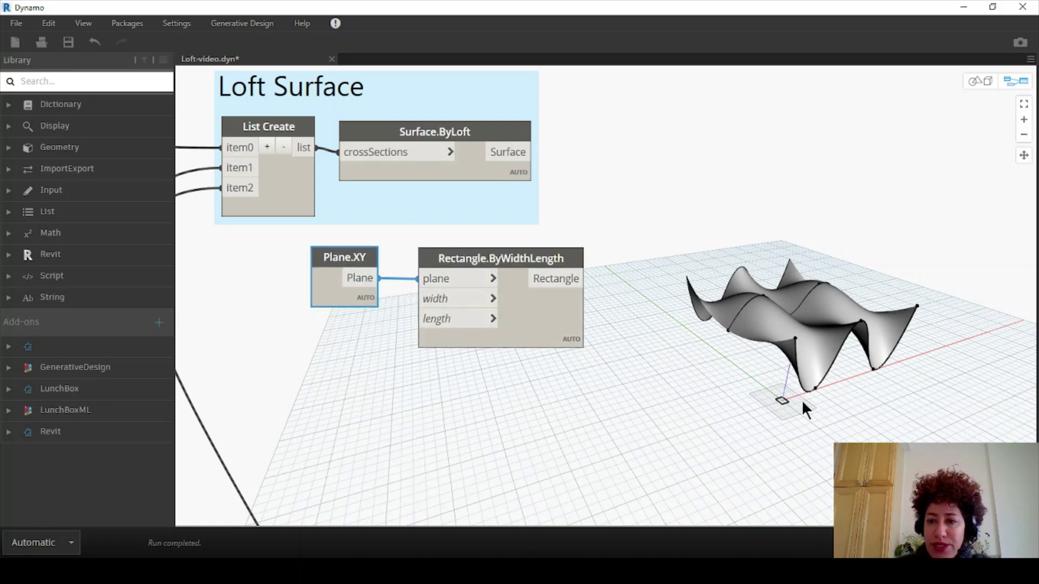
# Step: Add a code block with the value 20 and connect it to the rectangle's width and length inputs
pyautogui.doubleClick(331, 349)
pyautogui.write('20')
pyautogui.click(359, 376)
pyautogui.moveTo(312, 341); pyautogui.dragTo(418, 318)
pyautogui.moveTo(369, 341); pyautogui.dragTo(417, 298)
pyautogui.moveTo(494, 266); pyautogui.dragTo(473, 287)
# Step: Add a Geometry.Translate node with x, y and z translation inputs beside the rectangle node
pyautogui.moveTo(595, 308); pyautogui.dragTo(484, 291, button='middle')
pyautogui.rightClick(541, 285)
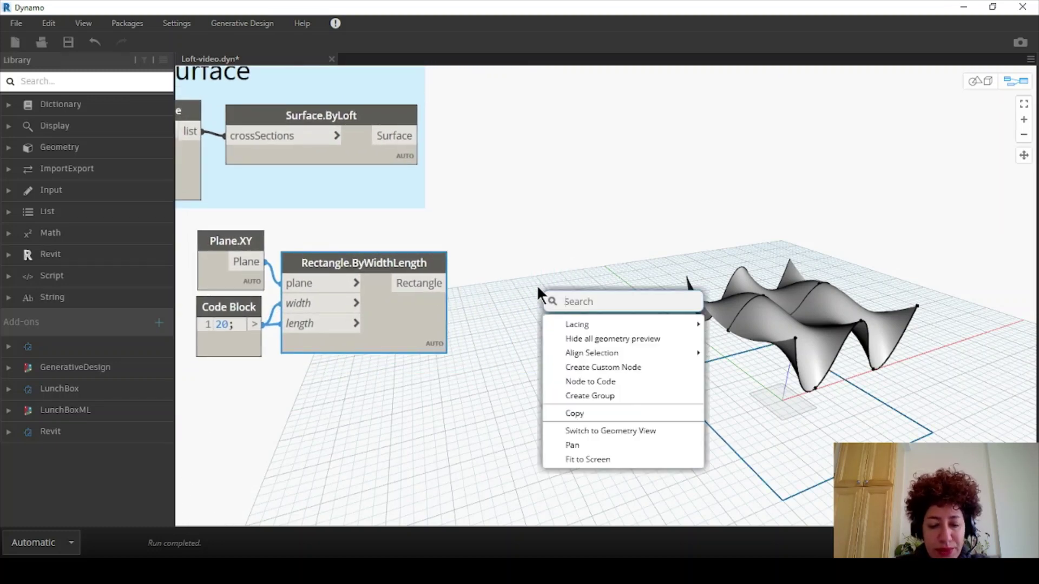
pyautogui.write('move')
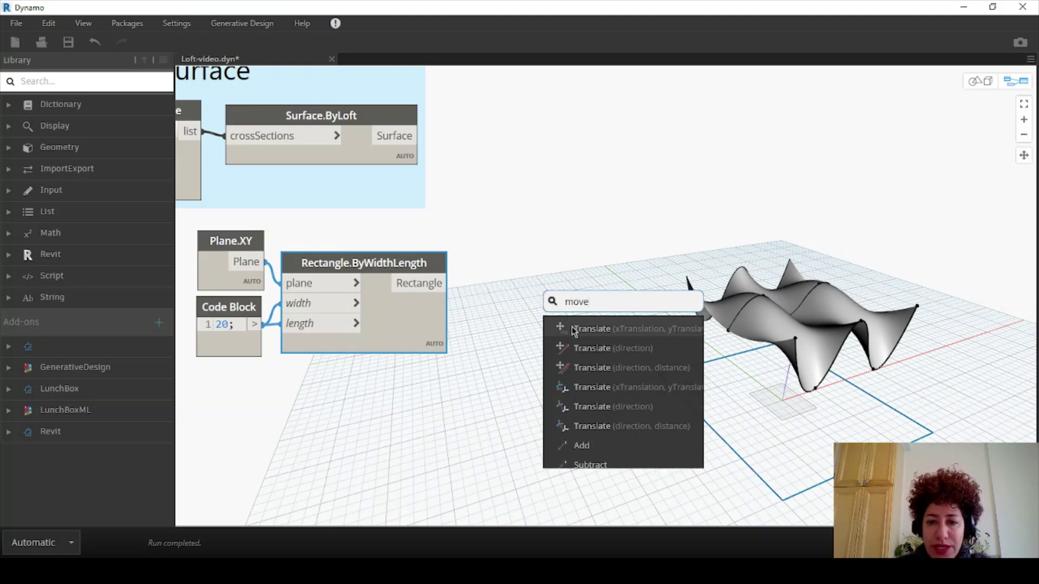
pyautogui.click(578, 333)
pyautogui.moveTo(488, 372); pyautogui.dragTo(481, 370)
# Step: Add a code block containing a/2 and place it beside the Geometry.Translate node's inputs
pyautogui.doubleClick(326, 403)
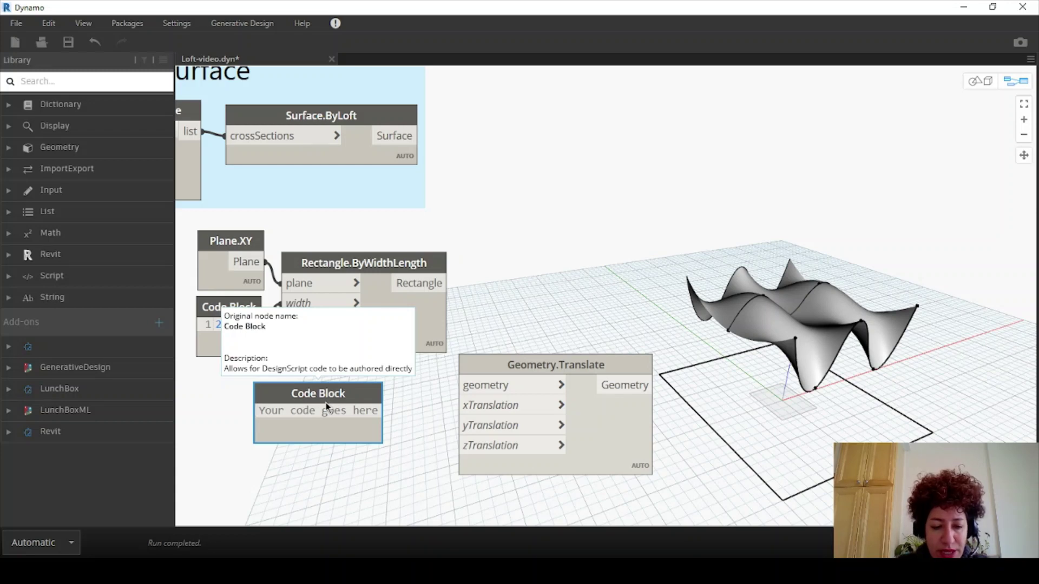
pyautogui.write('a/2')
pyautogui.click(339, 464)
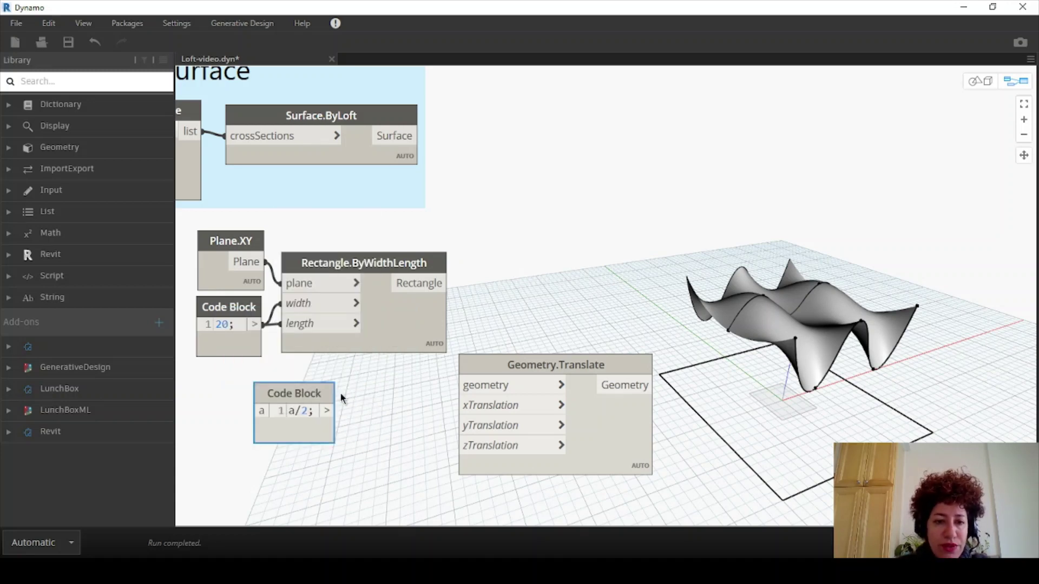
pyautogui.moveTo(300, 393); pyautogui.dragTo(395, 408)
# Step: Wire the rectangle into Geometry.Translate and feed the 20 value through the a/2 block to xTranslation and yTranslation
pyautogui.moveTo(449, 283); pyautogui.dragTo(459, 384)
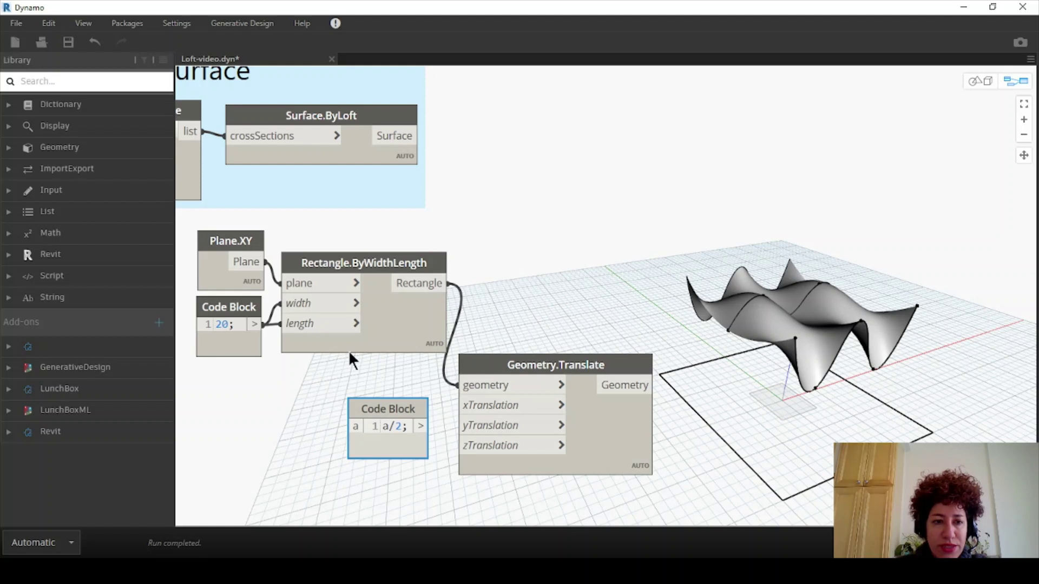
pyautogui.click(351, 426)
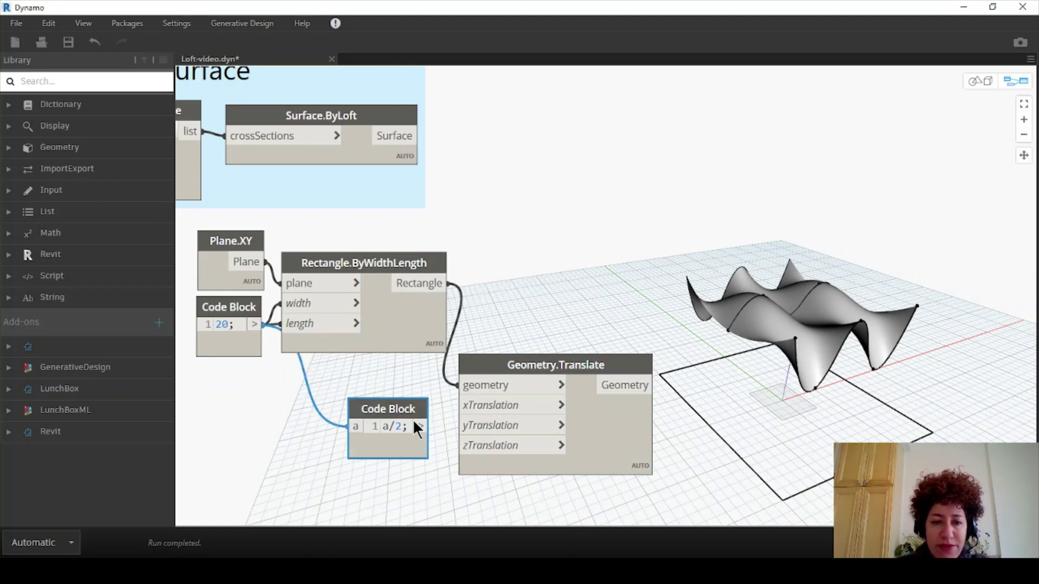
pyautogui.moveTo(421, 426); pyautogui.dragTo(476, 405)
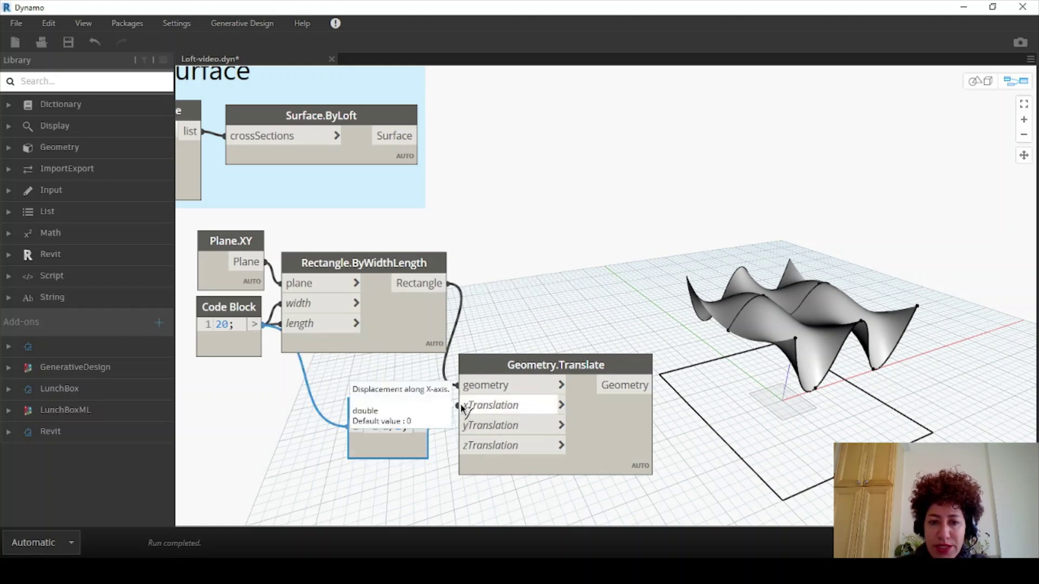
pyautogui.moveTo(421, 426); pyautogui.dragTo(482, 423)
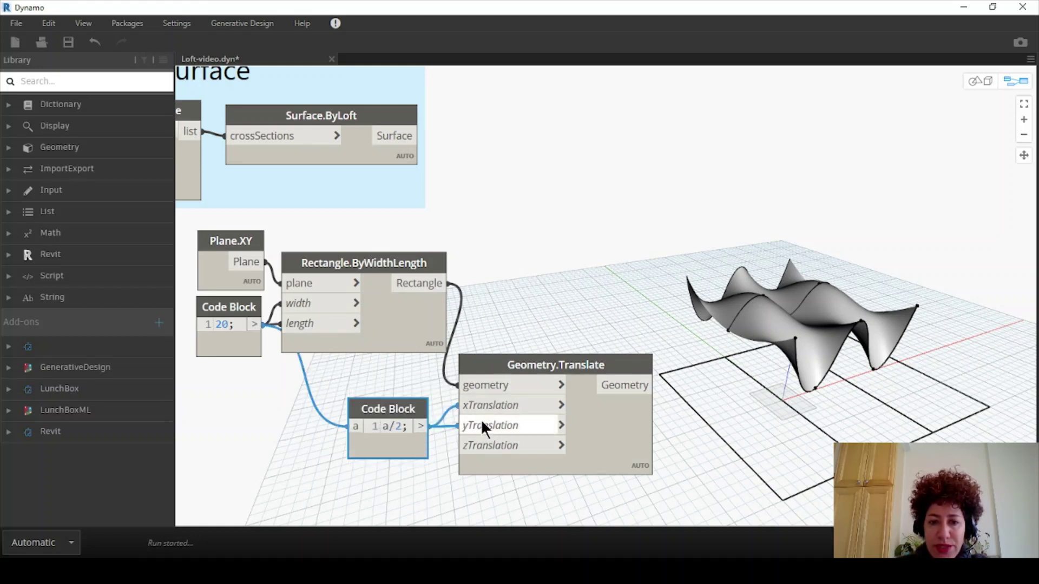
# Step: Hide the Rectangle.ByWidthLength node's preview and tidy the positions of the Geometry.Translate and a/2 nodes
pyautogui.rightClick(368, 264)
pyautogui.click(400, 359)
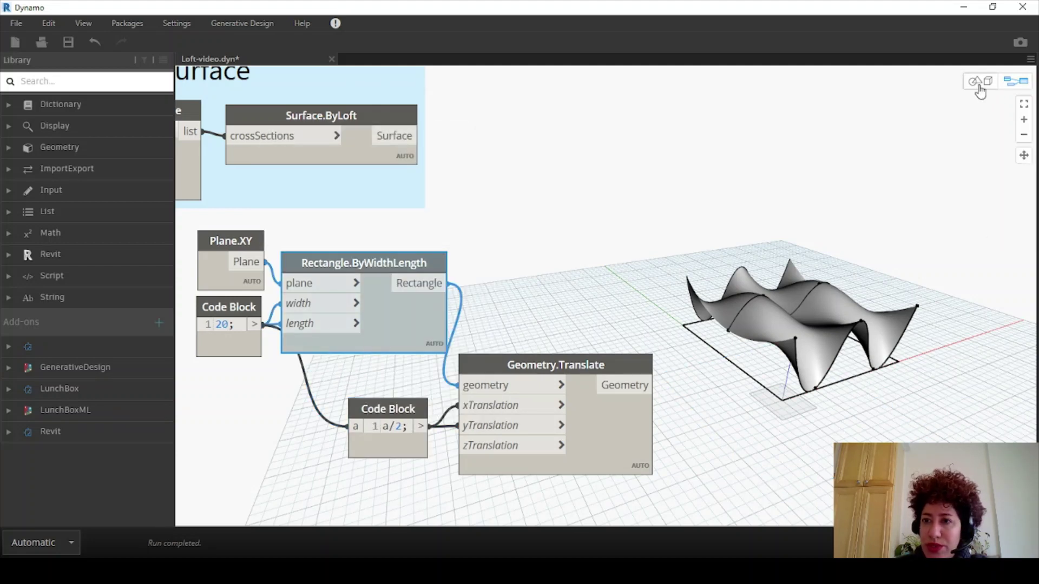
pyautogui.moveTo(580, 367); pyautogui.dragTo(599, 330)
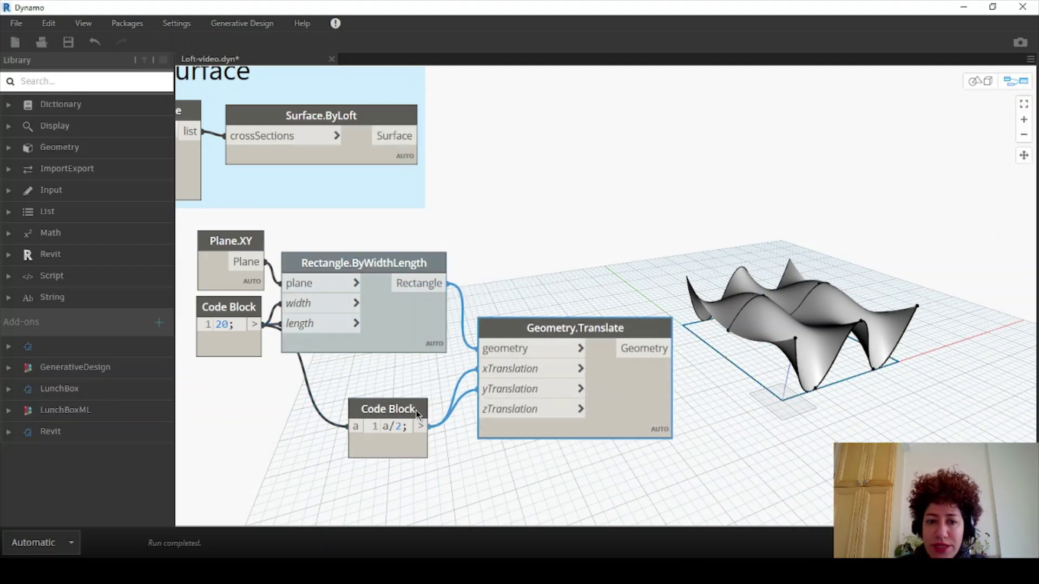
pyautogui.moveTo(418, 414); pyautogui.dragTo(432, 391)
pyautogui.click(980, 81)
pyautogui.moveTo(975, 115); pyautogui.dragTo(922, 410, button='right')
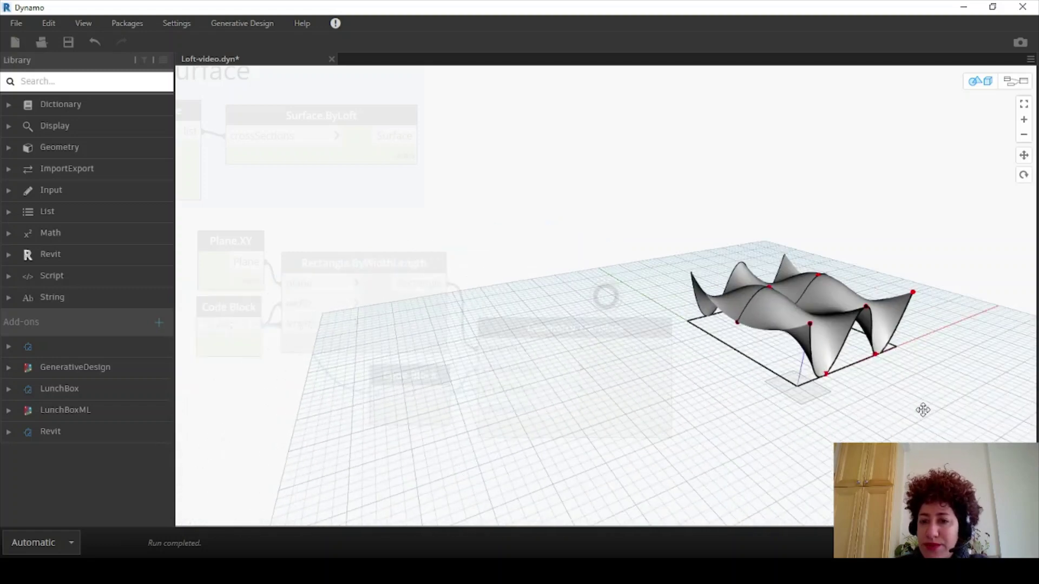
pyautogui.click(1021, 84)
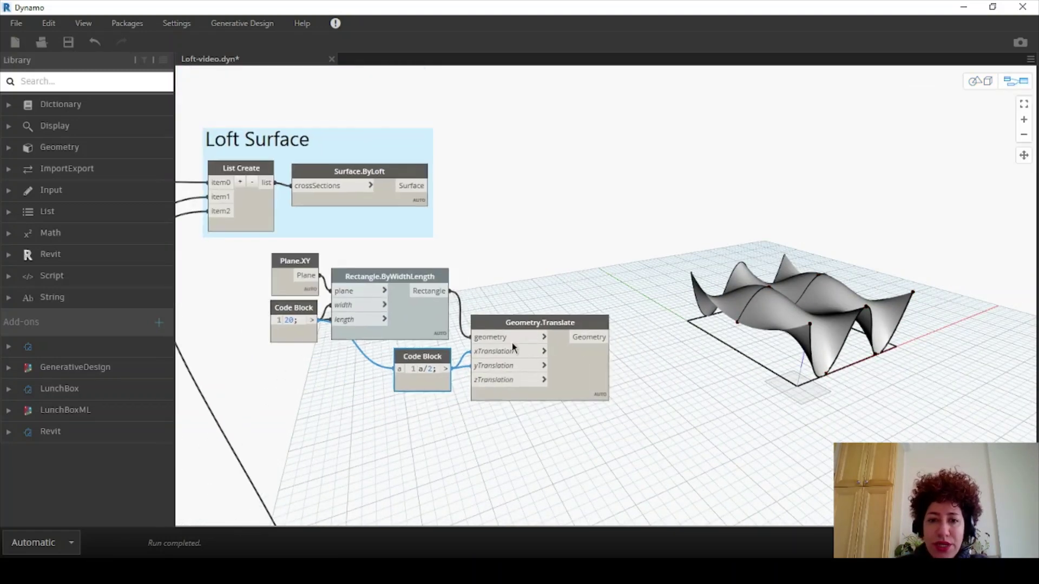
# Step: Move the Loft Surface group over above Geometry.Translate and raise that node level with the rectangle node
pyautogui.moveTo(513, 348); pyautogui.dragTo(475, 354, button='middle')
pyautogui.moveTo(321, 203); pyautogui.dragTo(565, 174)
pyautogui.moveTo(479, 307); pyautogui.dragTo(431, 299, button='middle')
pyautogui.scroll(2, 407, 260)
pyautogui.moveTo(372, 388); pyautogui.dragTo(378, 341)
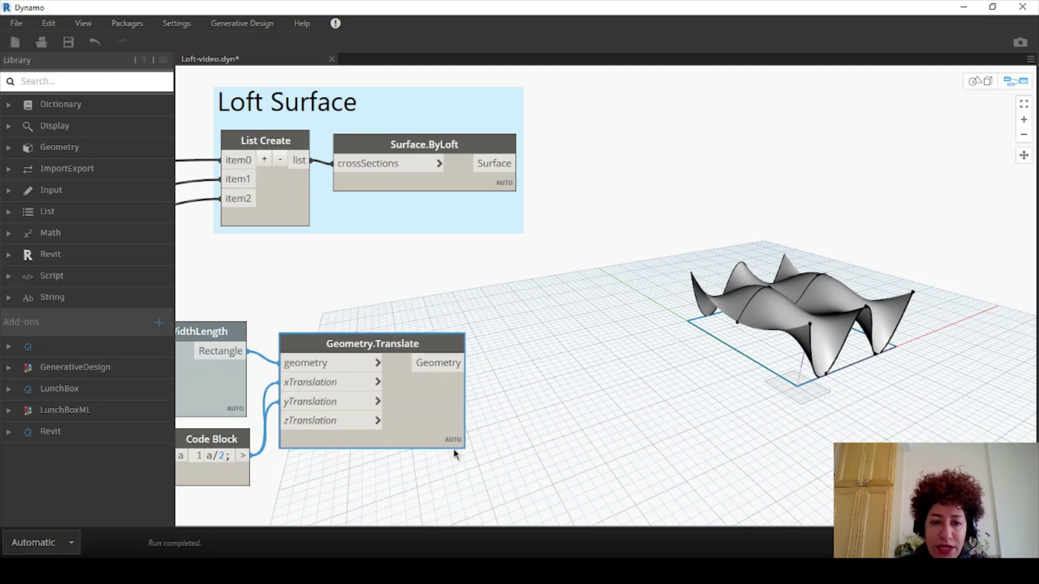
# Step: Add a Surface.ByPatch node beside Geometry.Translate and wire the translated Geometry into its closedCurve input
pyautogui.rightClick(552, 340)
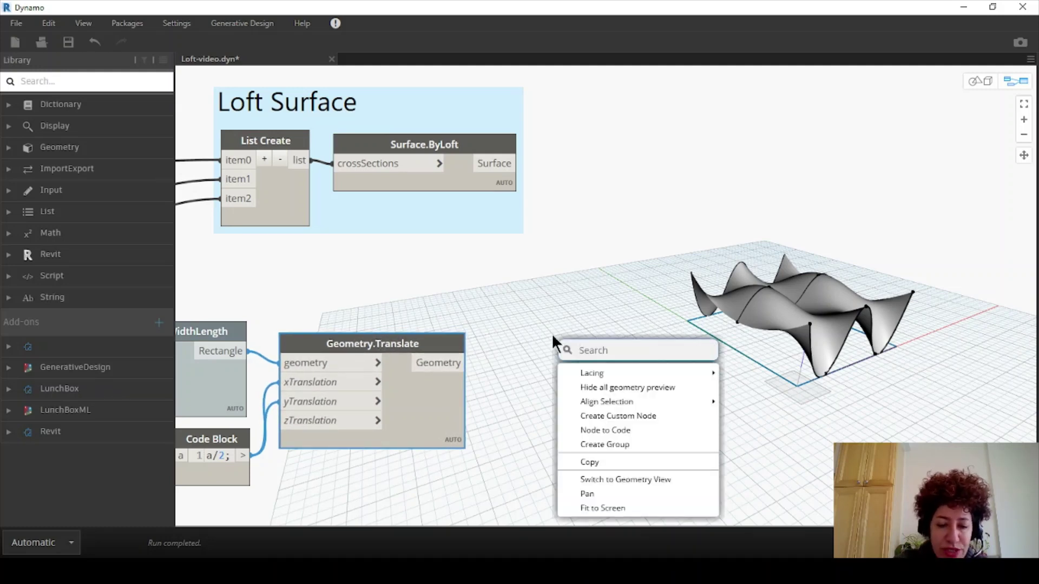
pyautogui.write('patch')
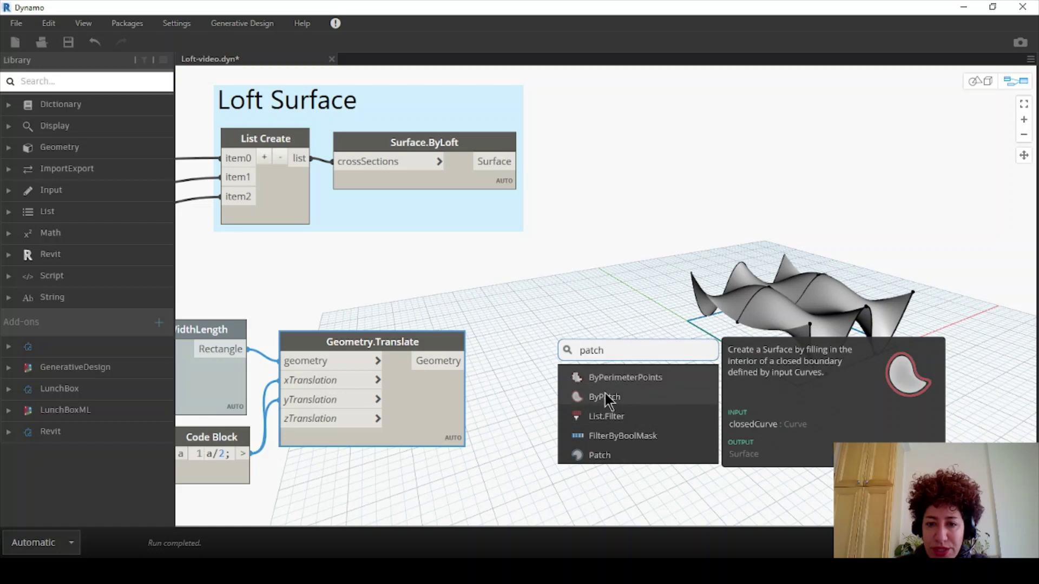
pyautogui.click(604, 397)
pyautogui.moveTo(638, 403); pyautogui.dragTo(516, 340)
pyautogui.click(466, 362)
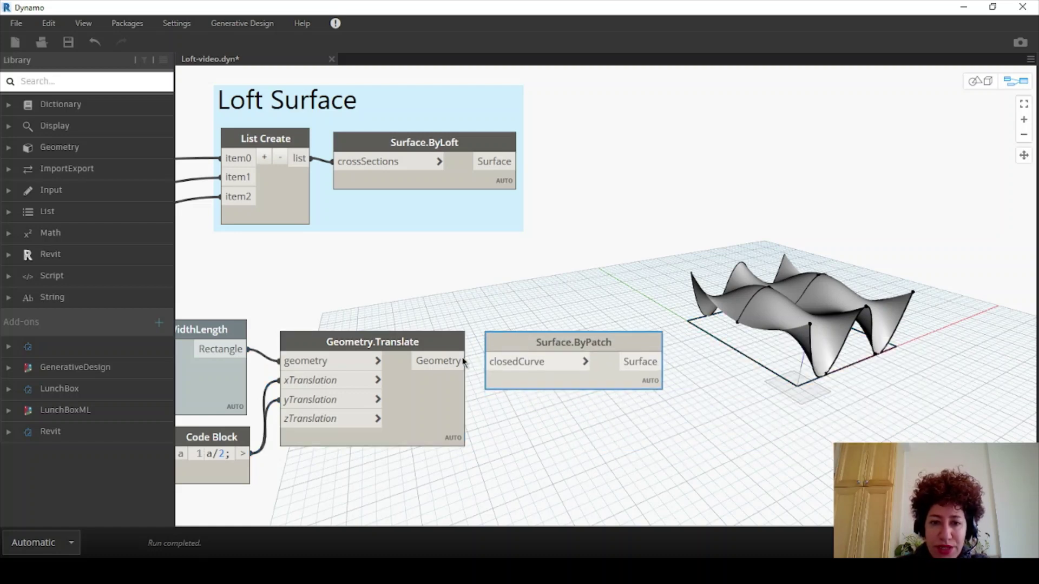
pyautogui.click(542, 357)
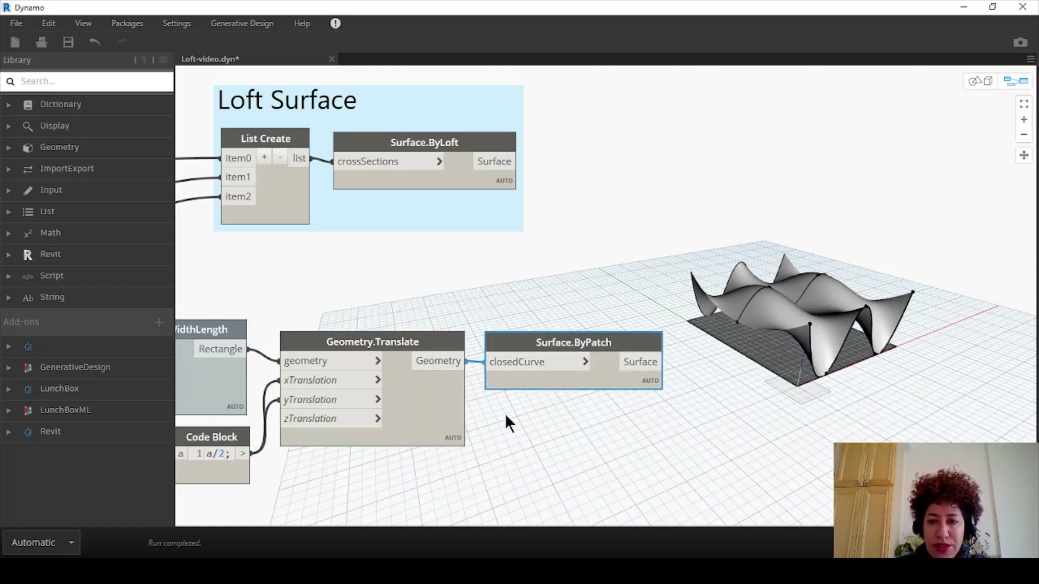
# Step: Hide the Surface.ByLoft node's preview and inspect the patch surface beneath the curves in the 3D view
pyautogui.rightClick(442, 141)
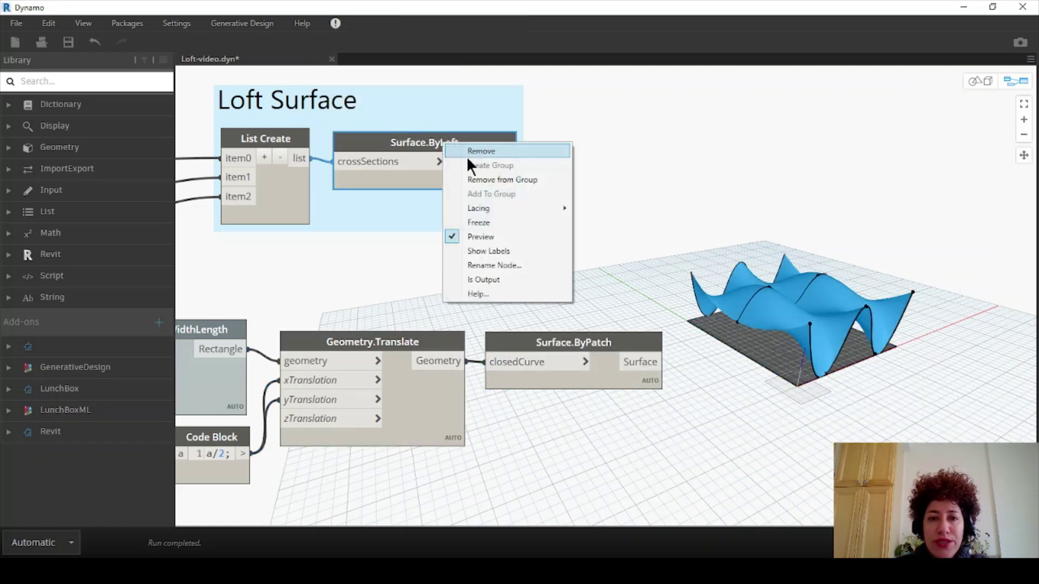
pyautogui.click(488, 236)
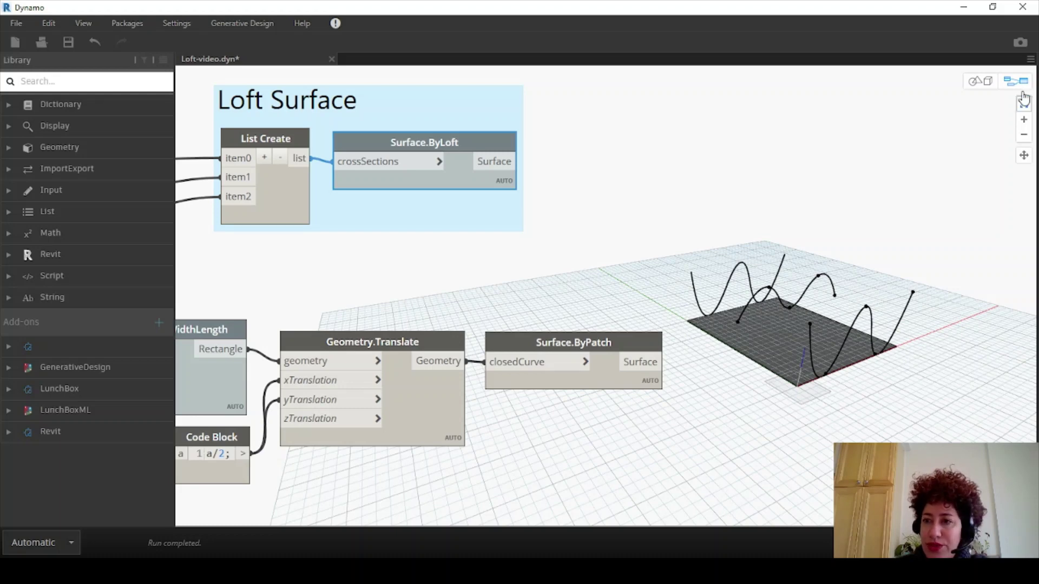
pyautogui.click(975, 81)
pyautogui.moveTo(916, 294); pyautogui.dragTo(941, 287, button='right')
pyautogui.scroll(3, 900, 282)
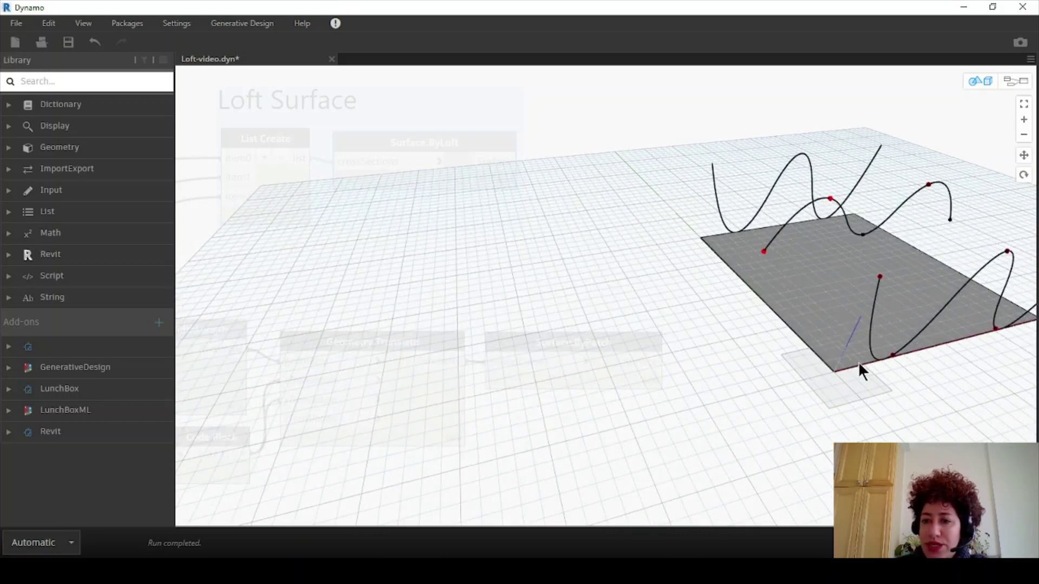
# Step: Add a Surface.PointAtParameter node from the Geometry surface nodes and feed it the Surface.ByPatch output
pyautogui.click(1012, 82)
pyautogui.scroll(-1, 458, 239)
pyautogui.moveTo(537, 285); pyautogui.dragTo(456, 132, button='middle')
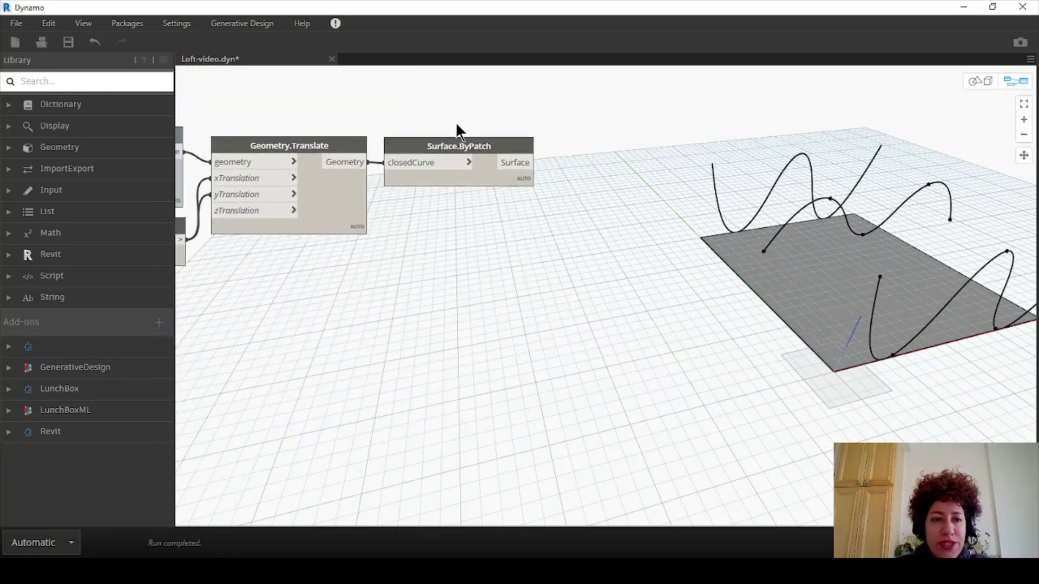
pyautogui.scroll(3, 324, 177)
pyautogui.moveTo(336, 204); pyautogui.dragTo(371, 164, button='middle')
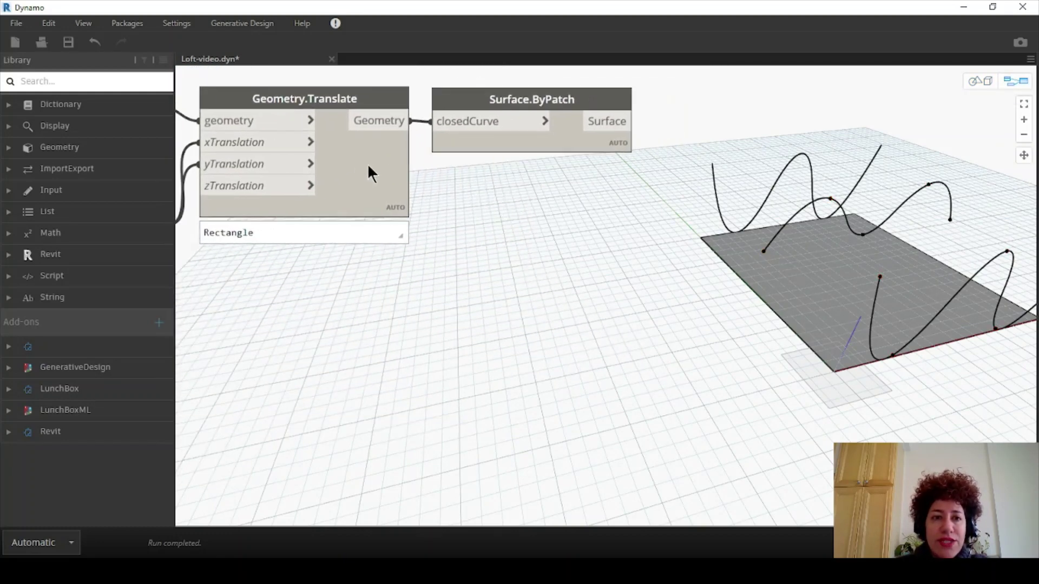
pyautogui.click(43, 148)
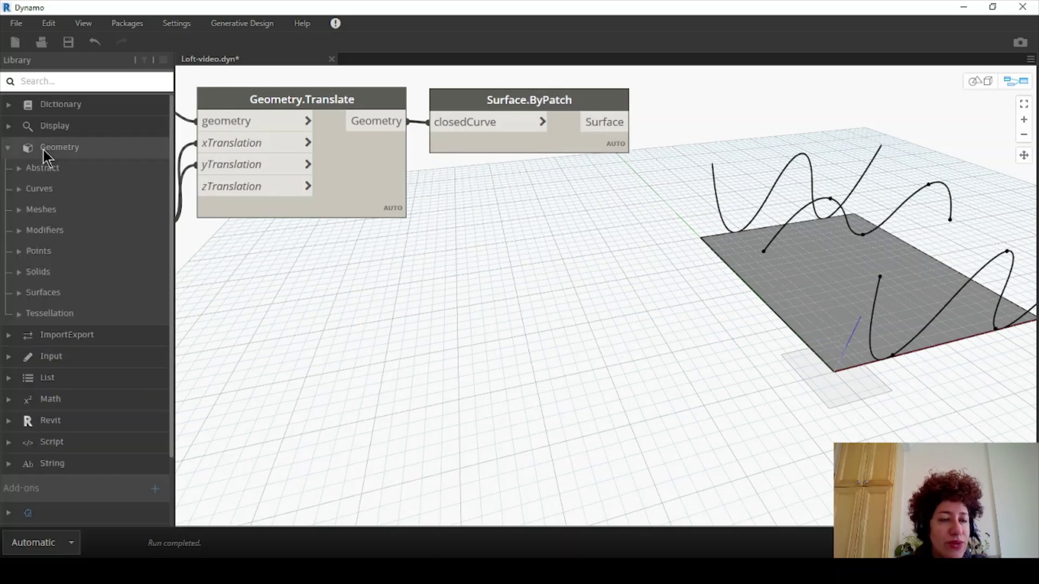
pyautogui.click(39, 291)
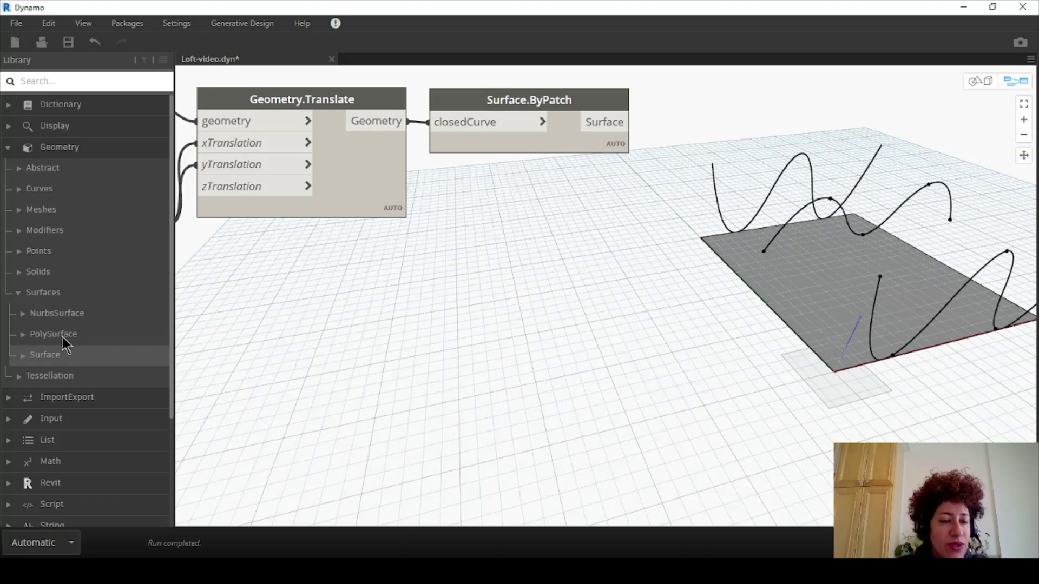
pyautogui.click(60, 350)
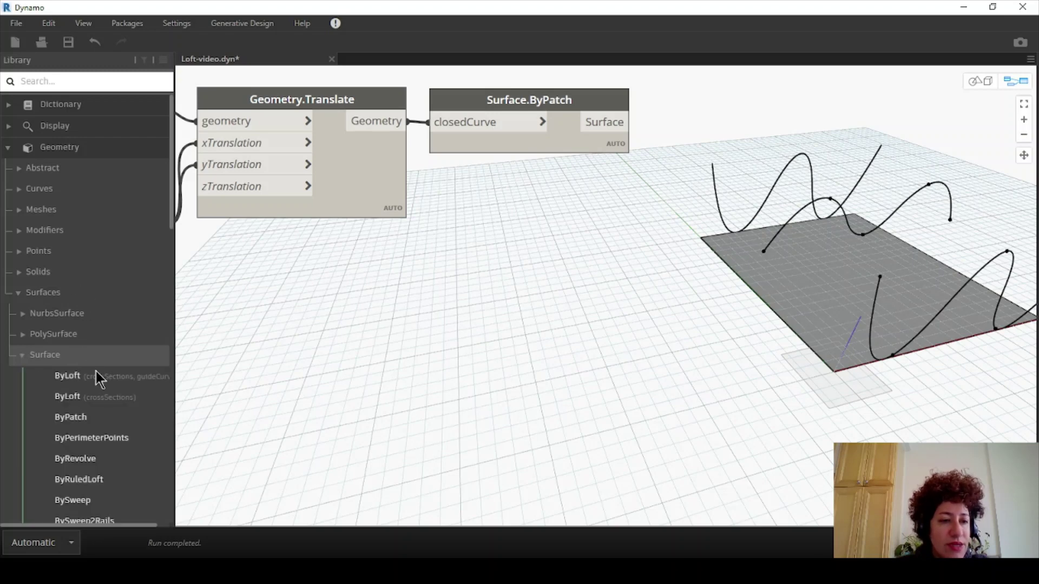
pyautogui.scroll(-8, 96, 371)
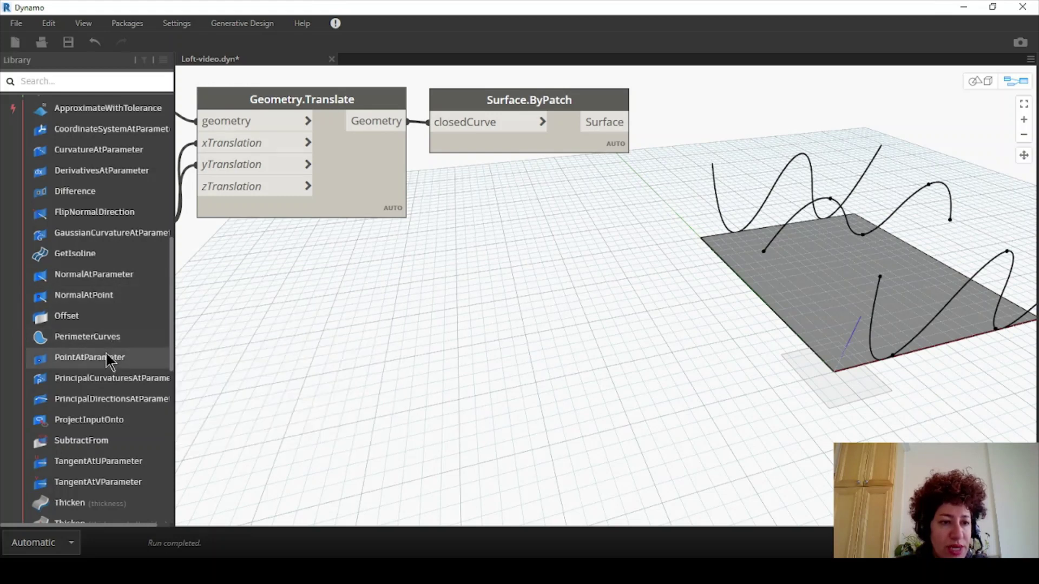
pyautogui.click(90, 357)
pyautogui.moveTo(617, 130); pyautogui.dragTo(552, 239)
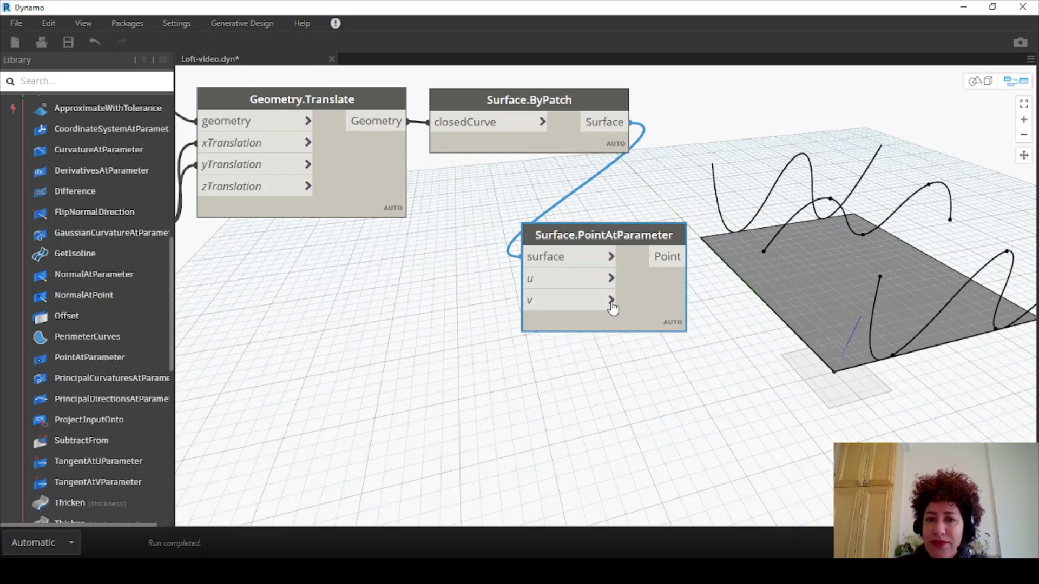
# Step: Add a Sequence node and wire its list output to both u and v of Surface.PointAtParameter
pyautogui.rightClick(412, 296)
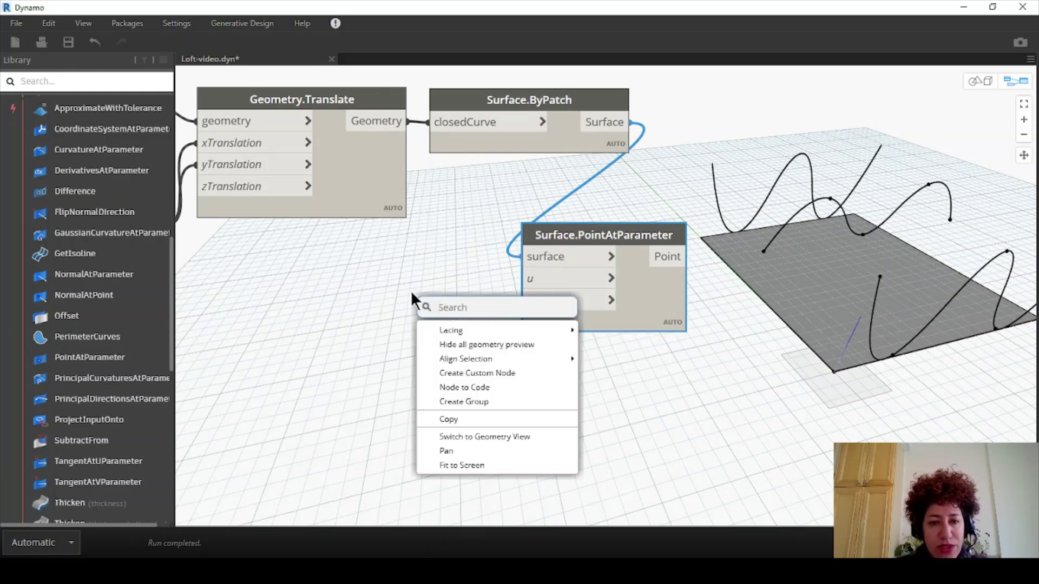
pyautogui.write('seq')
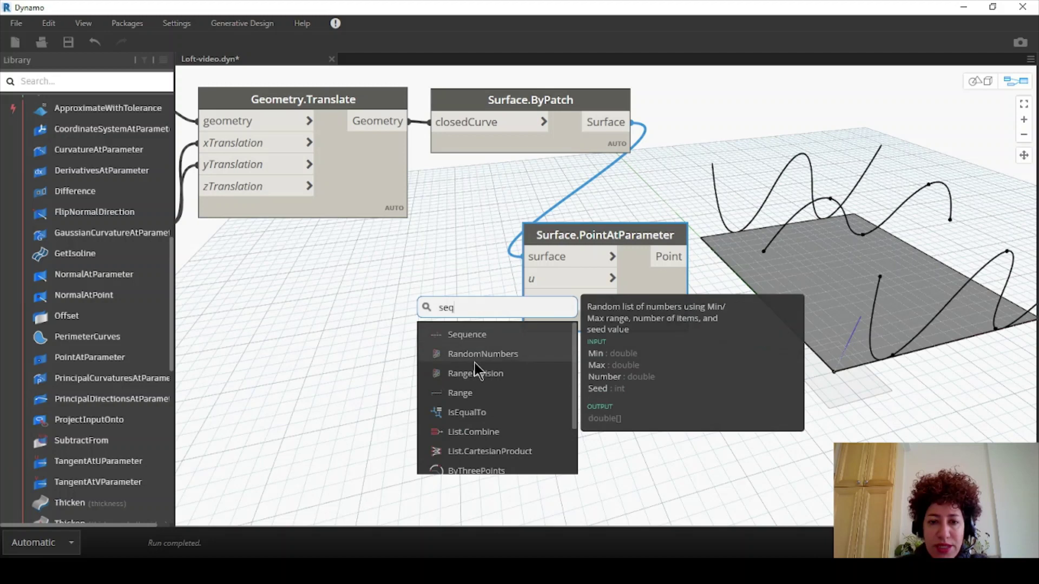
pyautogui.click(476, 335)
pyautogui.moveTo(494, 344); pyautogui.dragTo(352, 284)
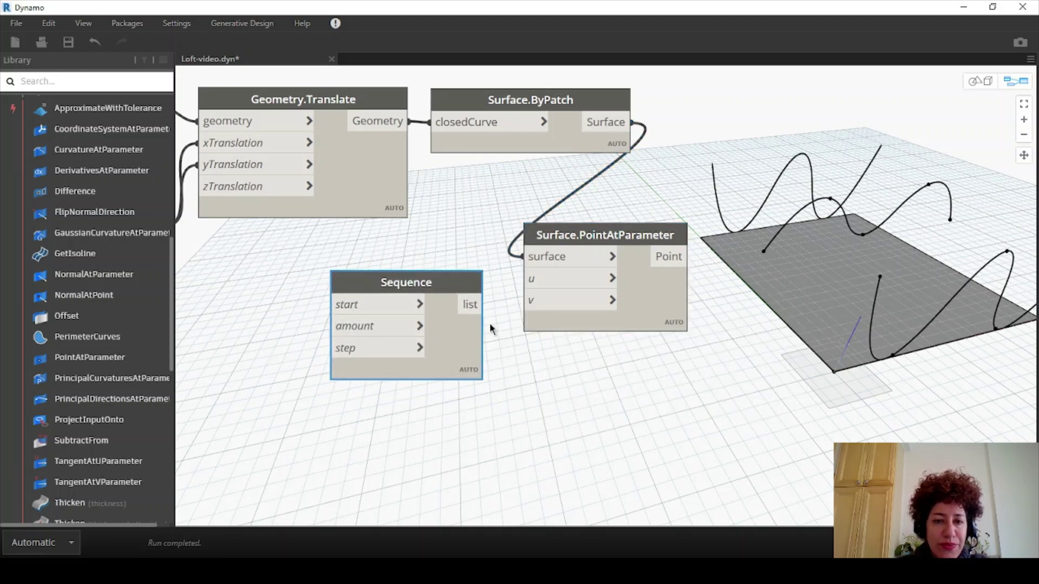
pyautogui.moveTo(483, 304); pyautogui.dragTo(523, 301)
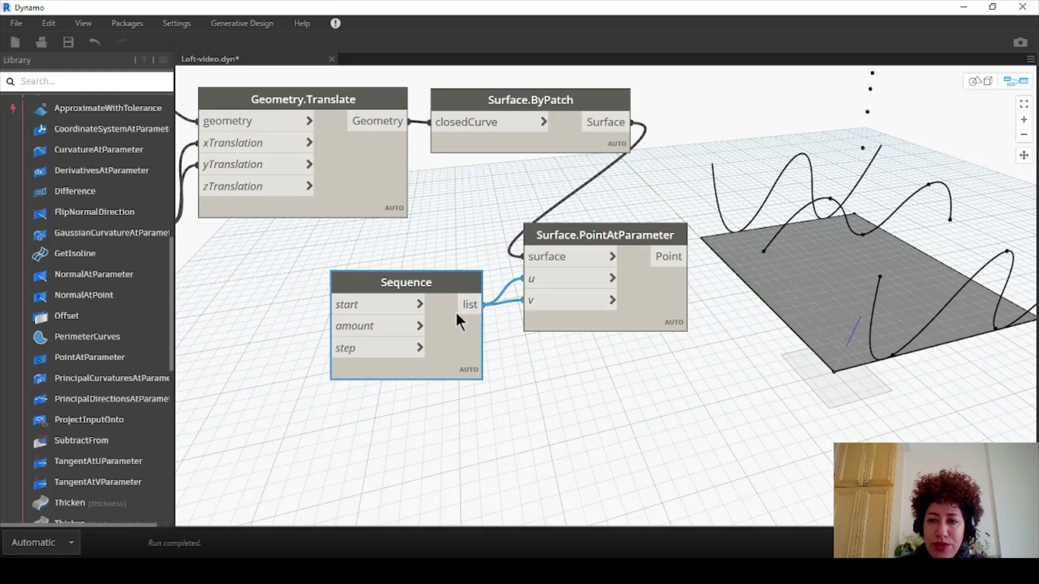
pyautogui.moveTo(456, 283); pyautogui.dragTo(469, 282)
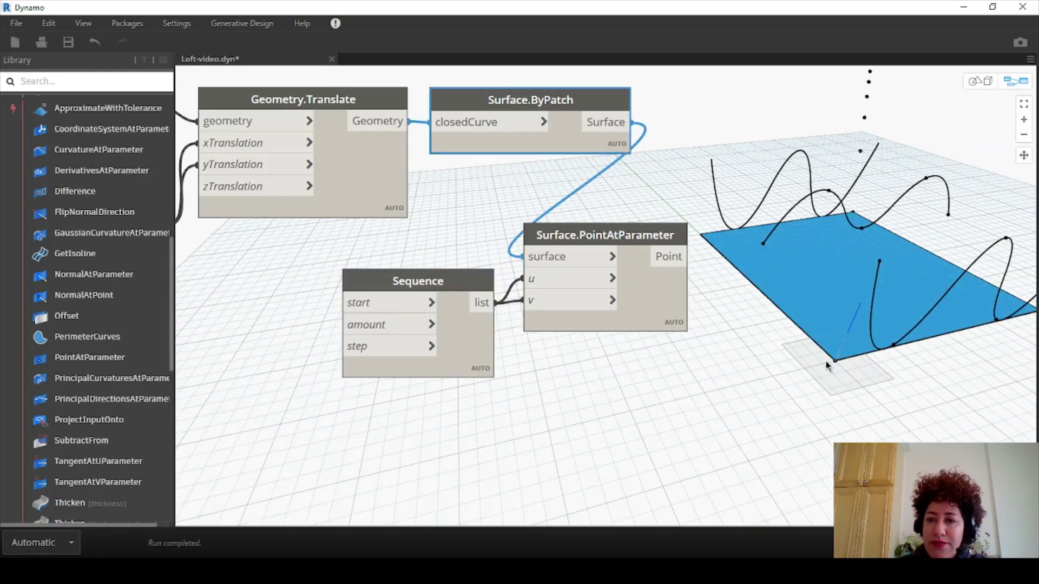
pyautogui.click(980, 84)
pyautogui.moveTo(855, 246)
pyautogui.mouseDown(button='right')
pyautogui.moveTo(839, 238)
pyautogui.moveTo(865, 247)
pyautogui.mouseUp(button='right')
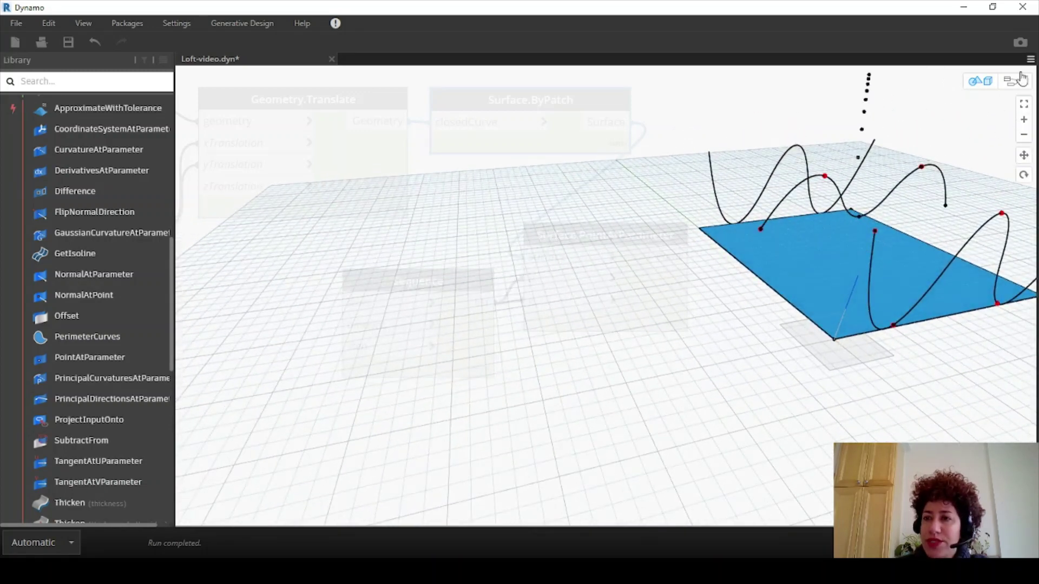
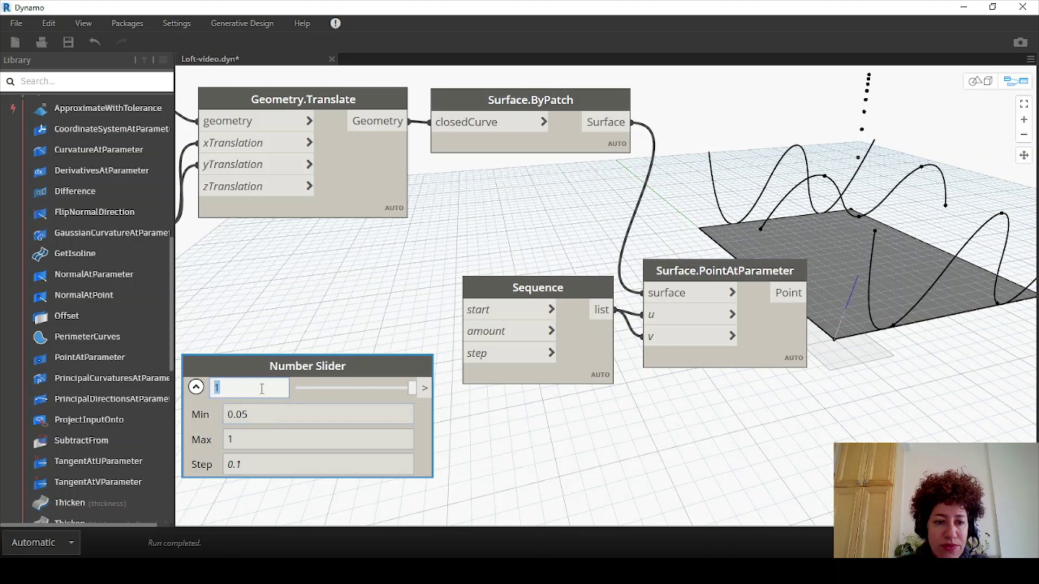
# Step: Set the Number Slider to 0.1, collapse its range settings and wire it to the Sequence node's step input
pyautogui.write('.1')
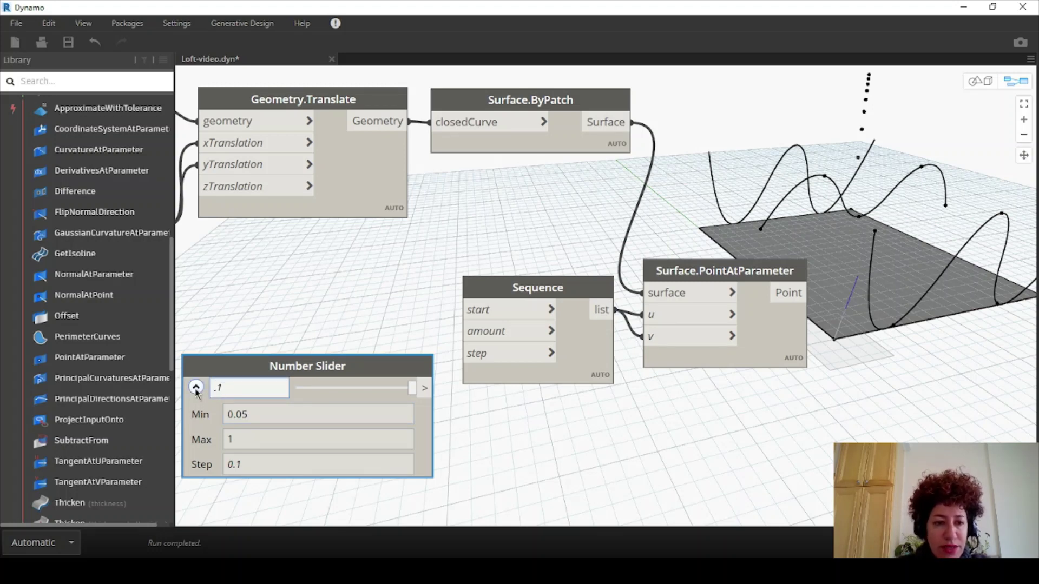
pyautogui.click(196, 387)
pyautogui.moveTo(423, 388); pyautogui.dragTo(461, 353)
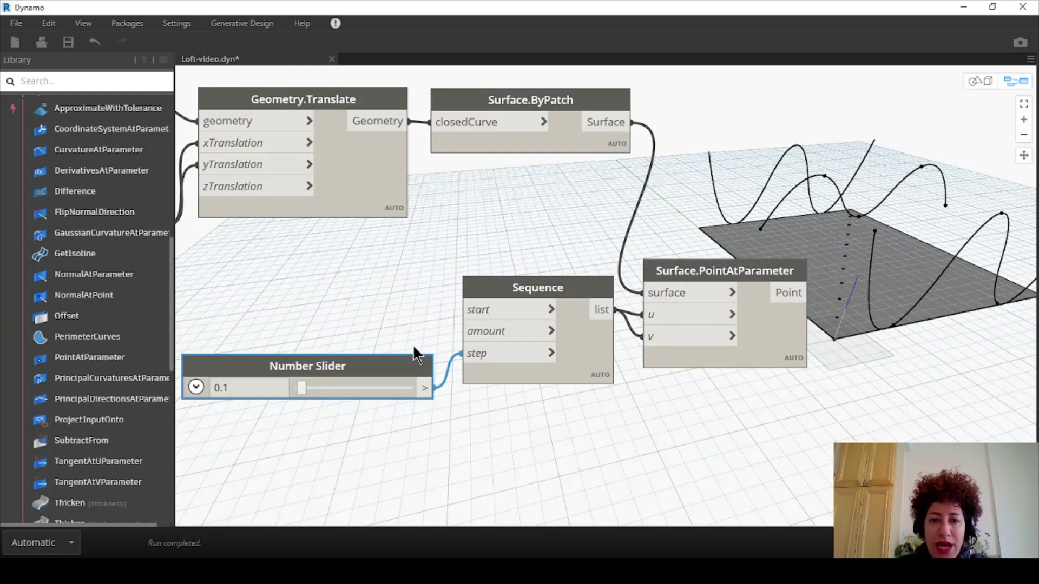
pyautogui.moveTo(399, 364); pyautogui.dragTo(391, 353)
# Step: Set the Number Slider feeding the Sequence step to 0.05
pyautogui.click(243, 379)
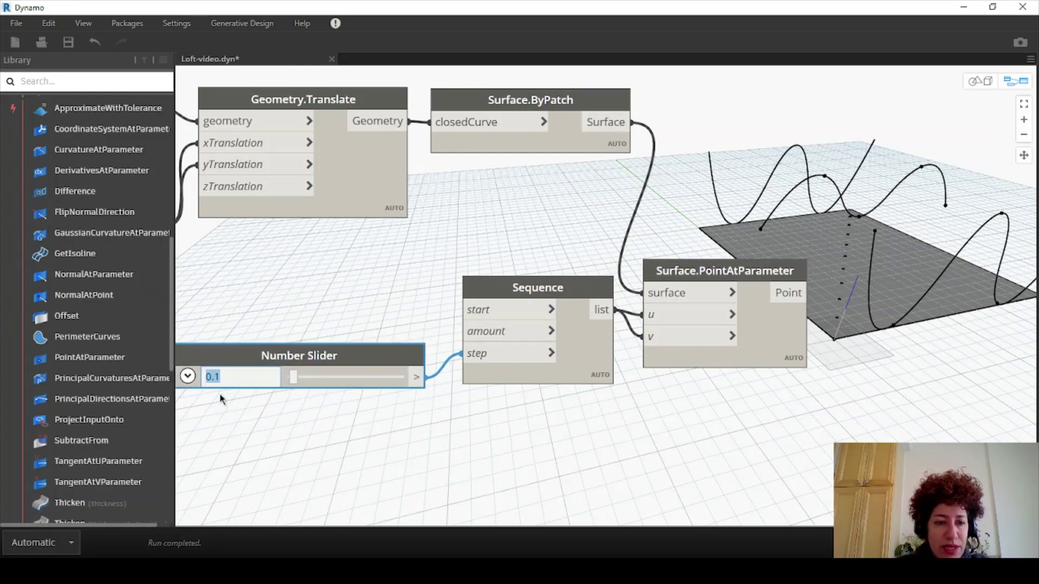
pyautogui.click(269, 375)
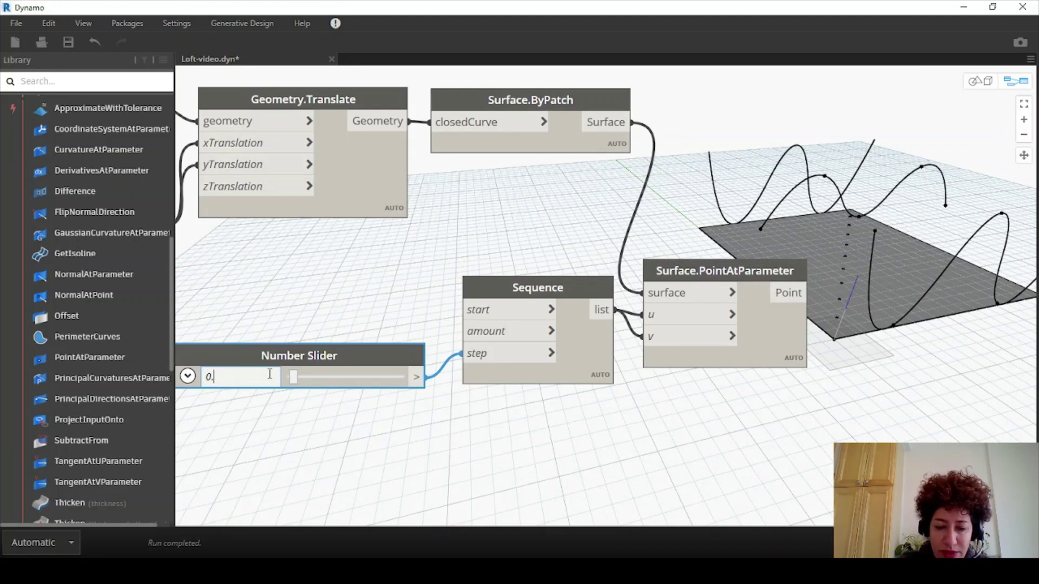
pyautogui.click(305, 455)
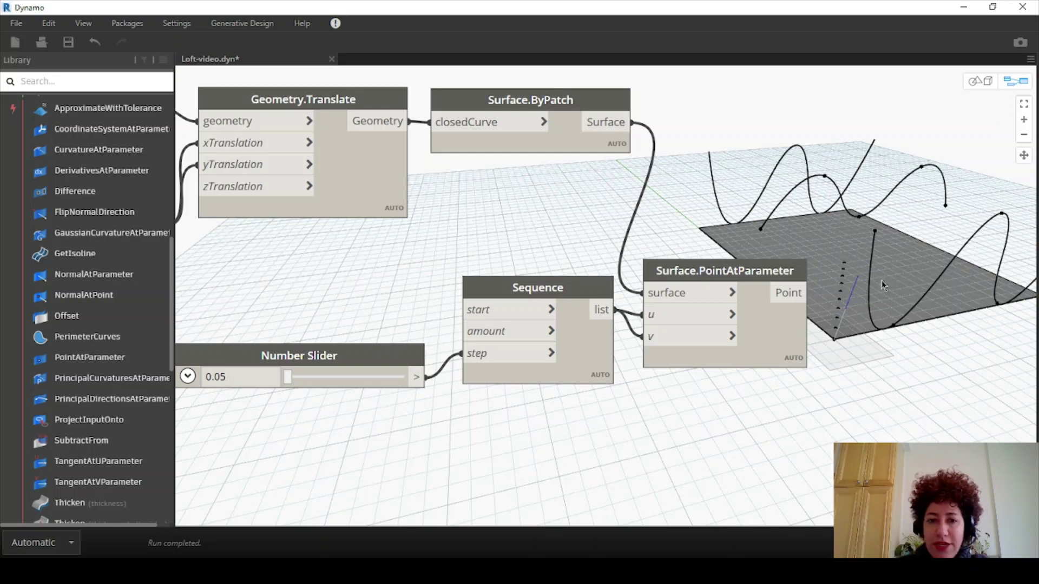
# Step: Move the Sequence and Surface.PointAtParameter nodes together away from the Number Slider and lower the slider slightly
pyautogui.moveTo(644, 378); pyautogui.dragTo(568, 307)
pyautogui.moveTo(706, 269); pyautogui.dragTo(795, 310)
pyautogui.moveTo(401, 362); pyautogui.dragTo(402, 379)
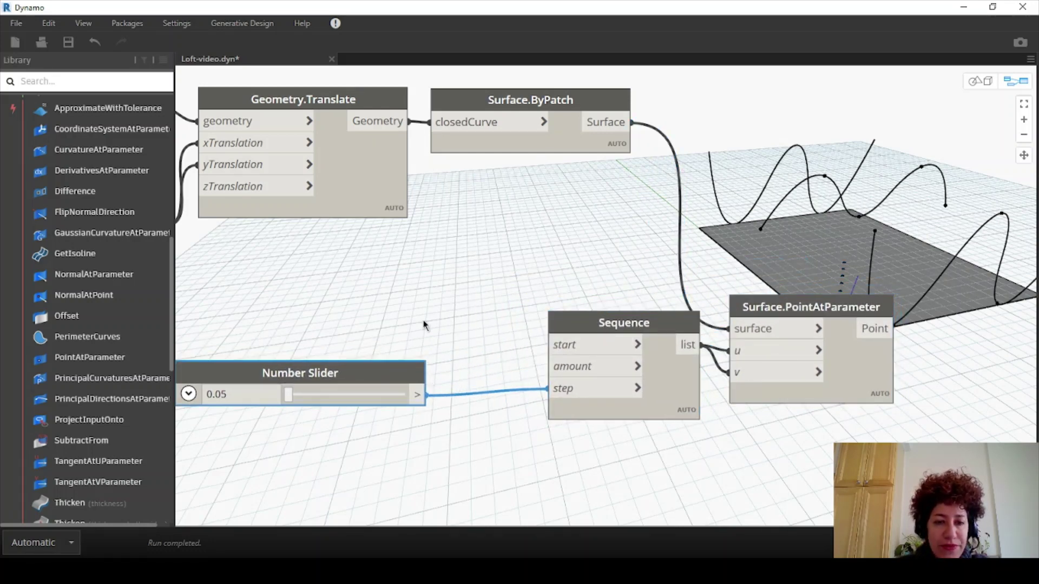
# Step: Add a code block containing 1/n+1, feed the Number Slider into n and wire its output to the Sequence amount
pyautogui.doubleClick(443, 283)
pyautogui.write('1/')
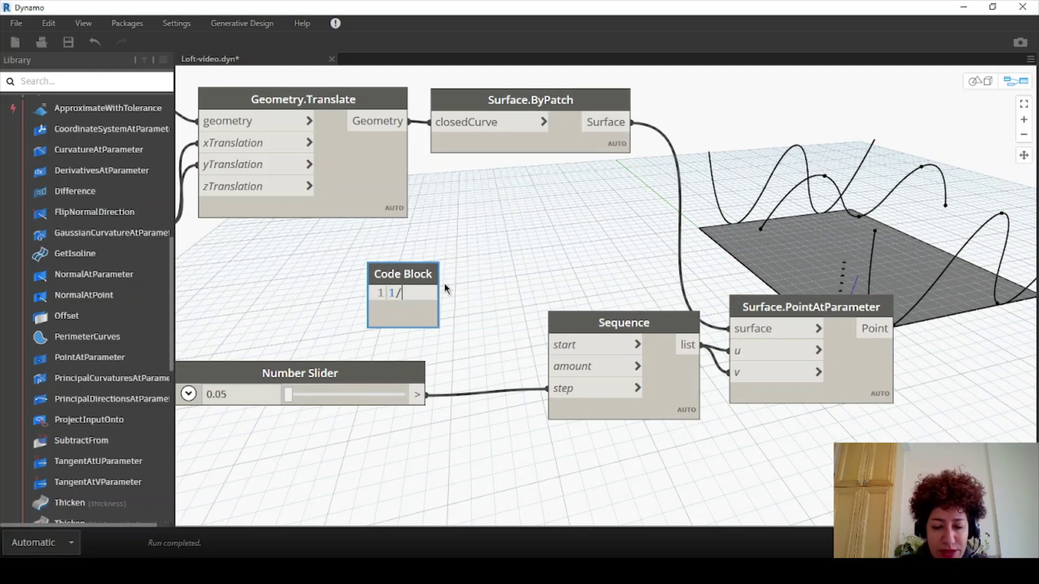
pyautogui.write('n+1')
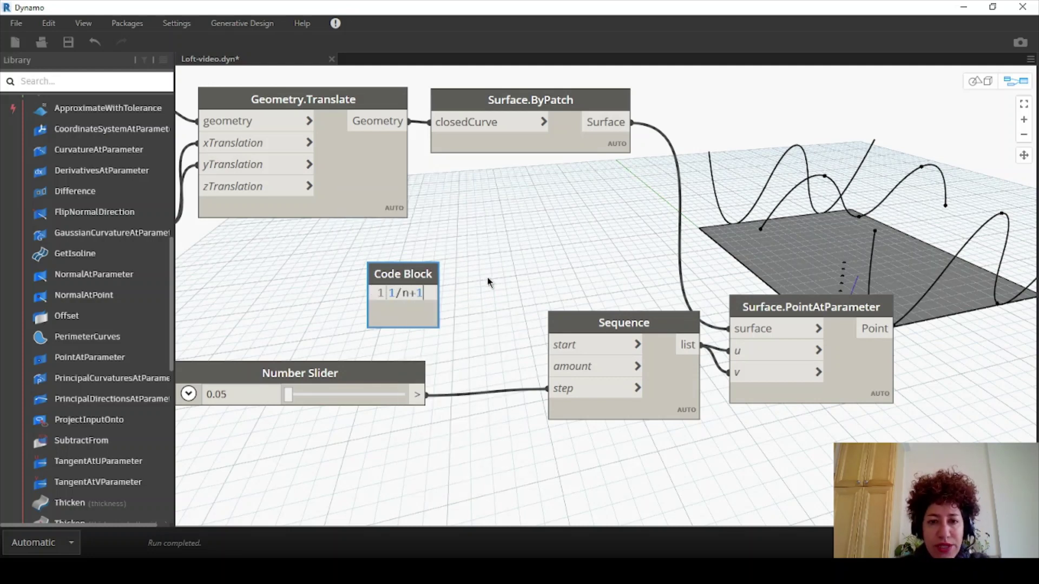
pyautogui.click(487, 281)
pyautogui.moveTo(423, 271); pyautogui.dragTo(446, 279)
pyautogui.moveTo(426, 395); pyautogui.dragTo(397, 301)
pyautogui.moveTo(481, 300); pyautogui.dragTo(548, 367)
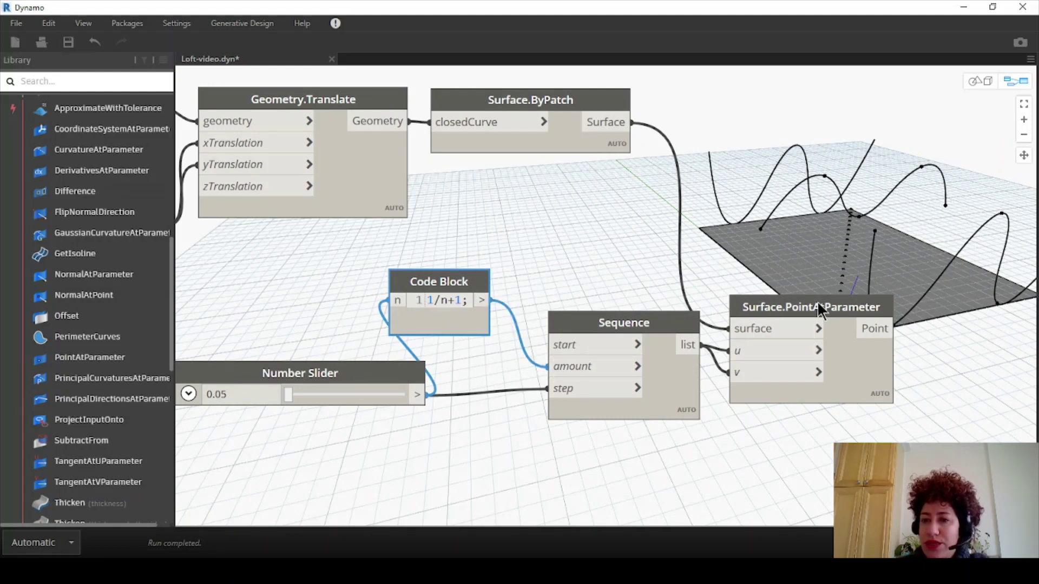
# Step: Set the lacing of Surface.PointAtParameter to Cross Product
pyautogui.rightClick(787, 300)
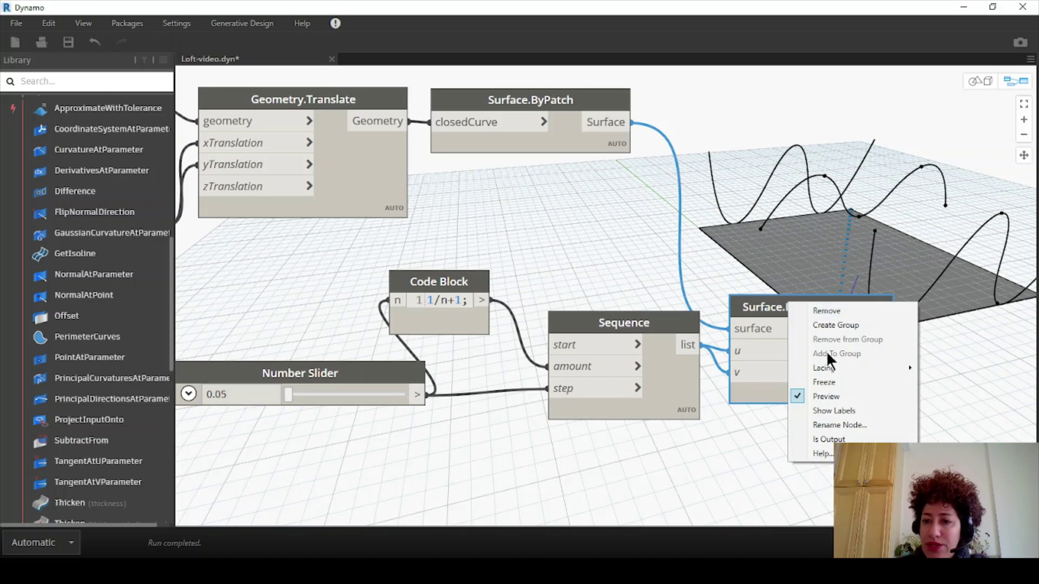
pyautogui.moveTo(883, 368)
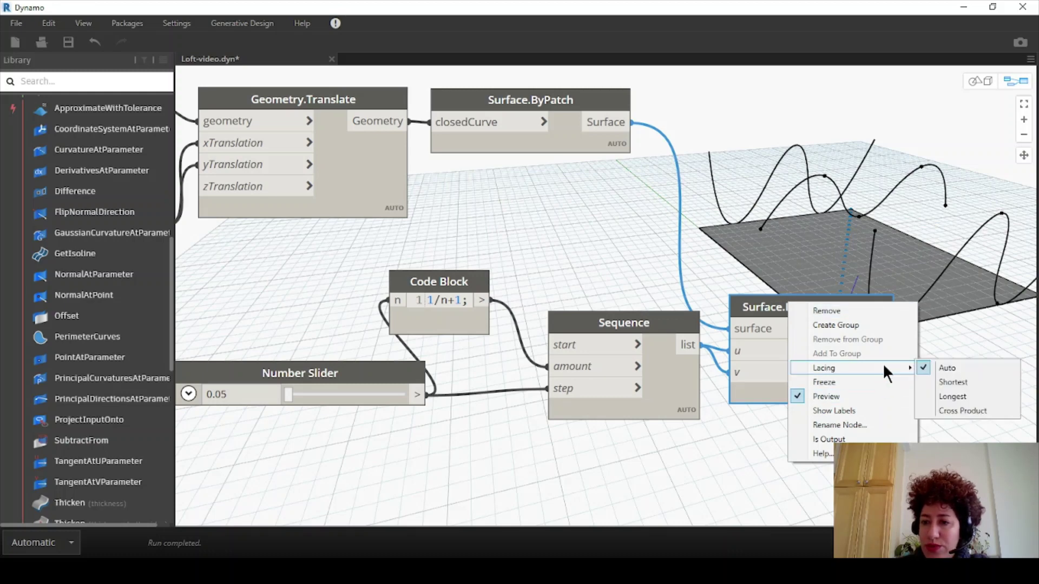
pyautogui.click(942, 411)
pyautogui.moveTo(896, 353); pyautogui.dragTo(828, 384, button='middle')
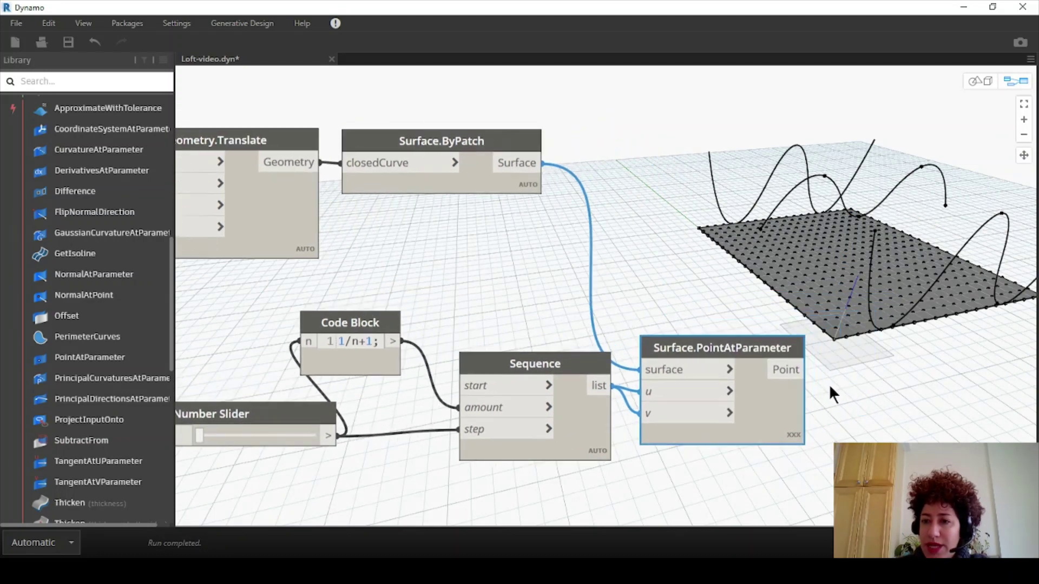
# Step: Set the Number Slider feeding the Sequence step to 0.1
pyautogui.scroll(-2, 807, 381)
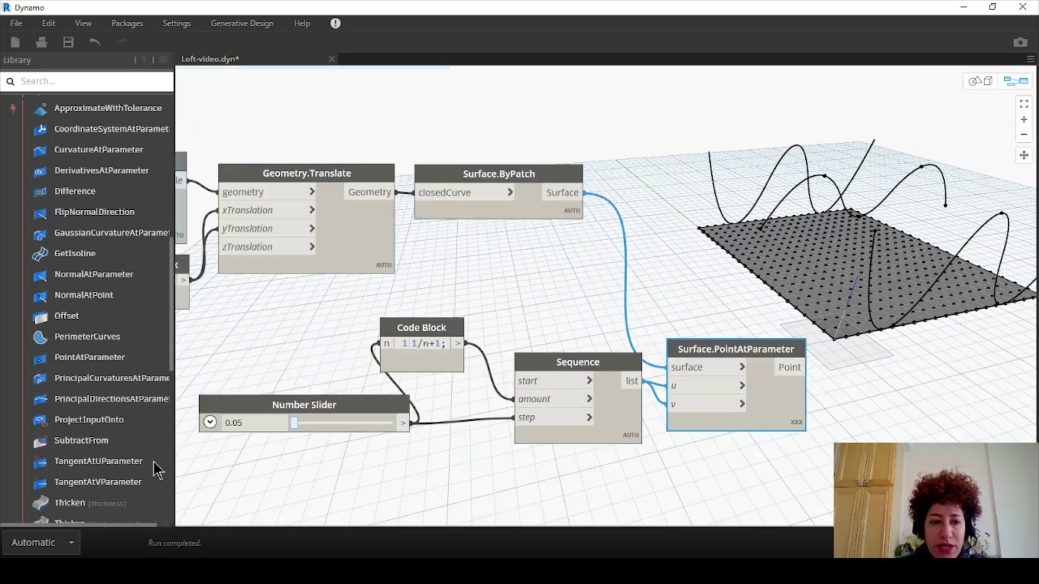
pyautogui.scroll(3, 243, 430)
pyautogui.click(238, 420)
pyautogui.moveTo(247, 420); pyautogui.dragTo(240, 421)
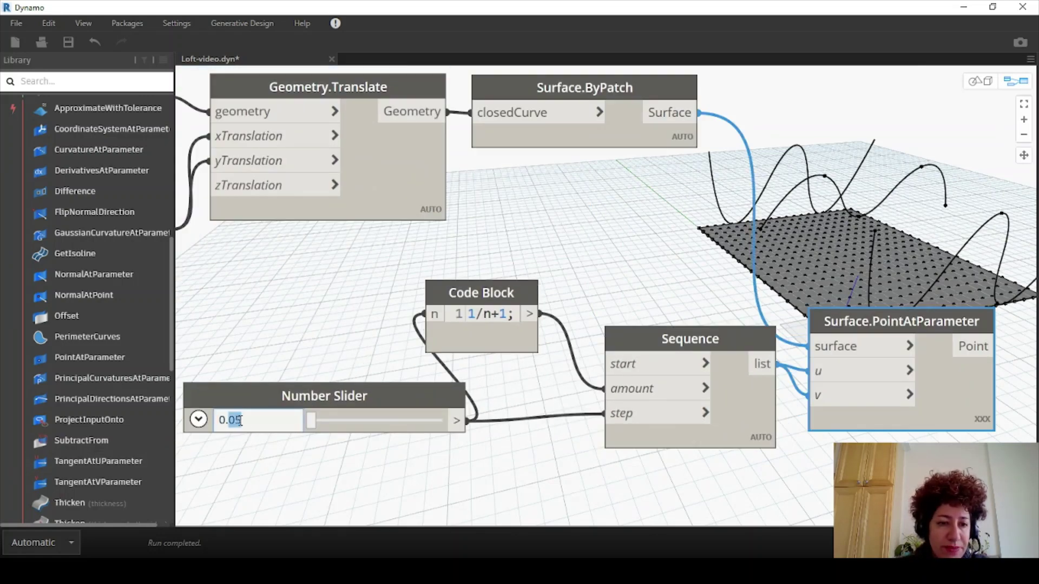
pyautogui.click(264, 465)
pyautogui.scroll(-2, 270, 457)
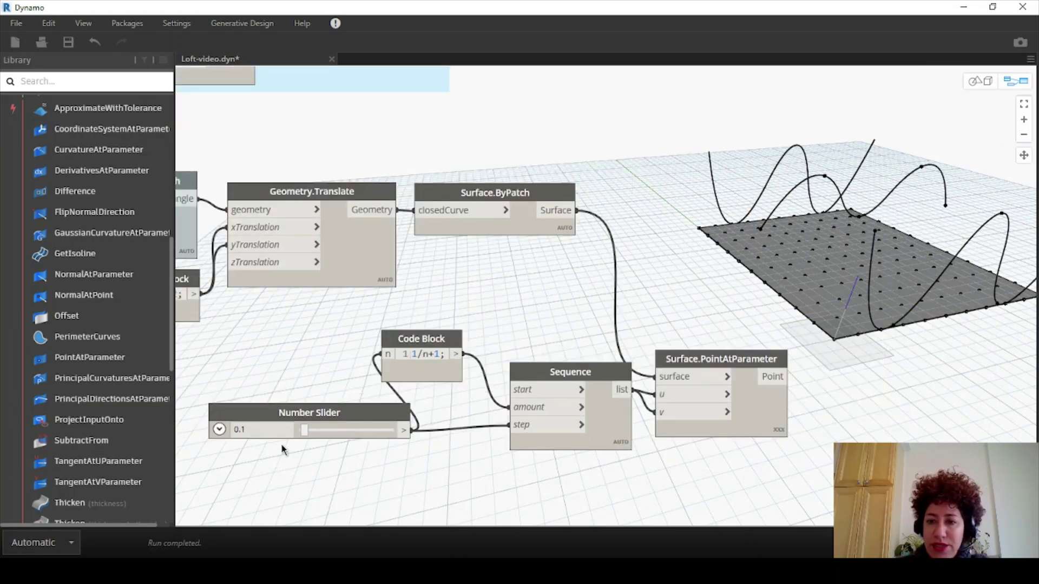
# Step: Move the Sequence and Surface.PointAtParameter nodes closer to the Number Slider and its code block
pyautogui.moveTo(570, 366); pyautogui.dragTo(535, 385)
pyautogui.moveTo(674, 365); pyautogui.dragTo(646, 377)
pyautogui.scroll(2, 864, 214)
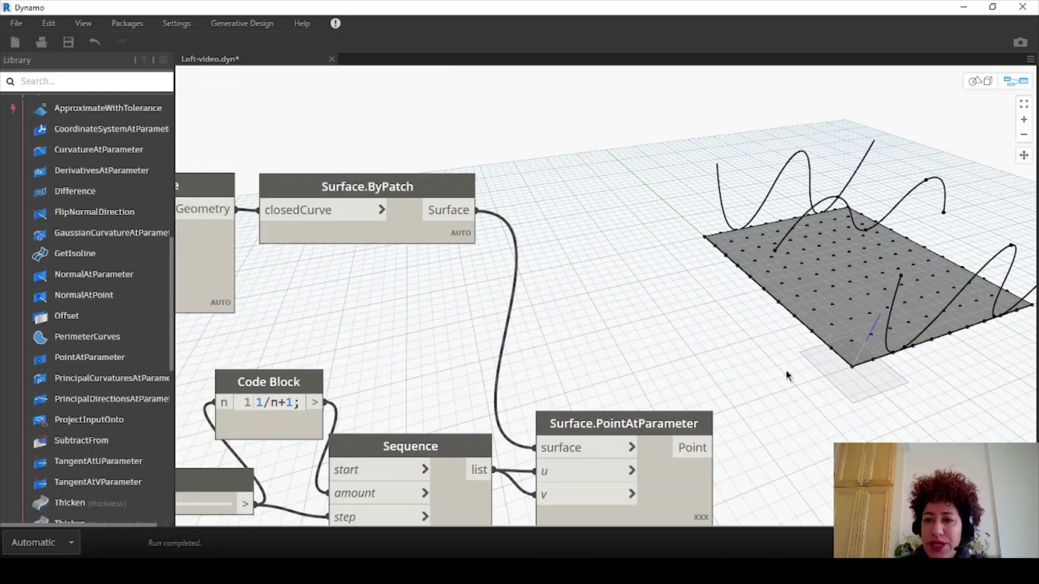
# Step: Move the Loft Surface group above the rectangle nodes so it lines up with the start of that chain
pyautogui.scroll(-3, 786, 369)
pyautogui.moveTo(462, 328); pyautogui.dragTo(636, 303, button='middle')
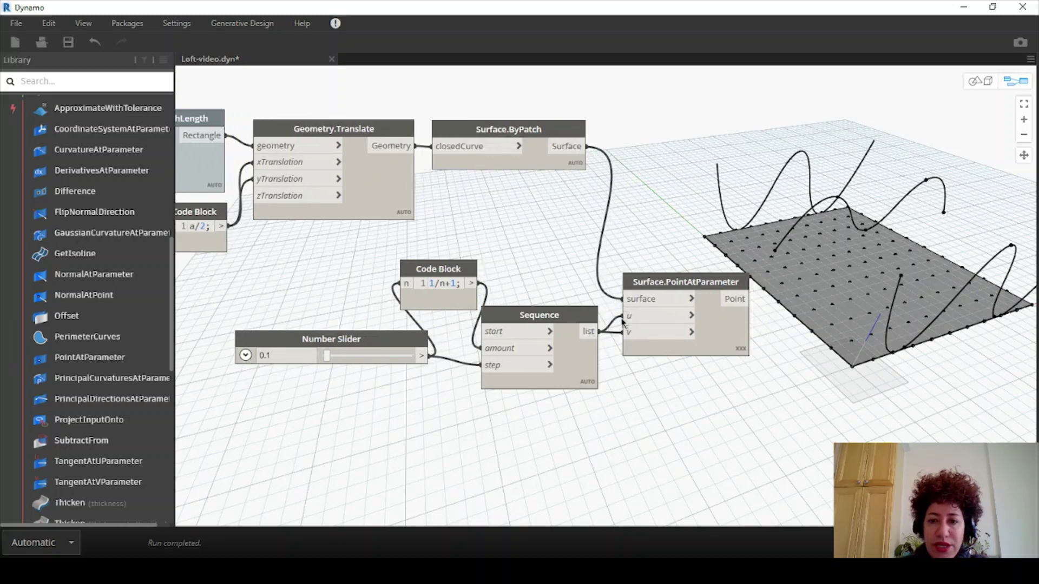
pyautogui.scroll(1, 611, 304)
pyautogui.scroll(-3, 530, 135)
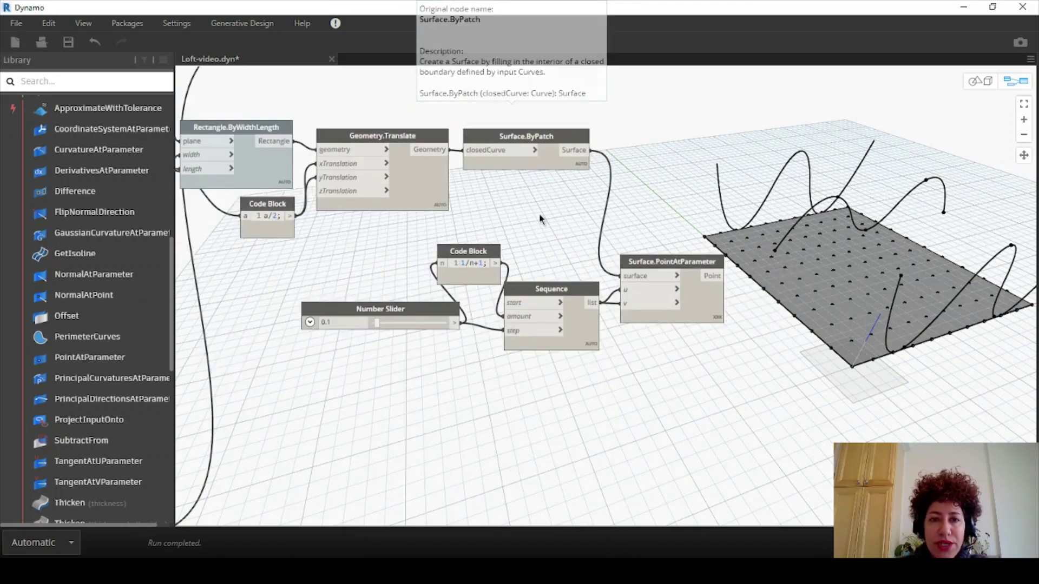
pyautogui.moveTo(412, 134); pyautogui.dragTo(360, 161, button='middle')
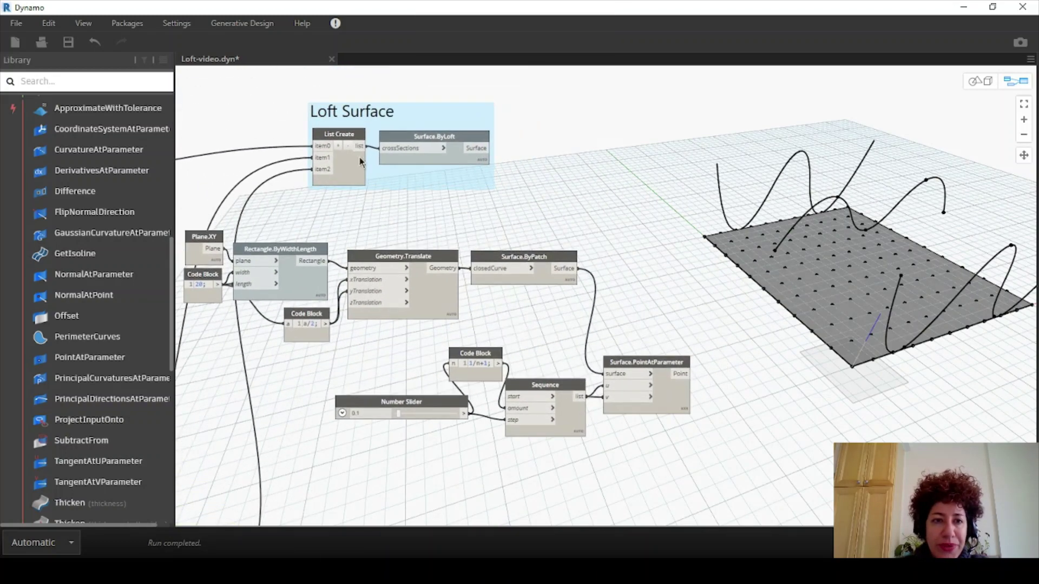
pyautogui.moveTo(425, 115); pyautogui.dragTo(323, 99)
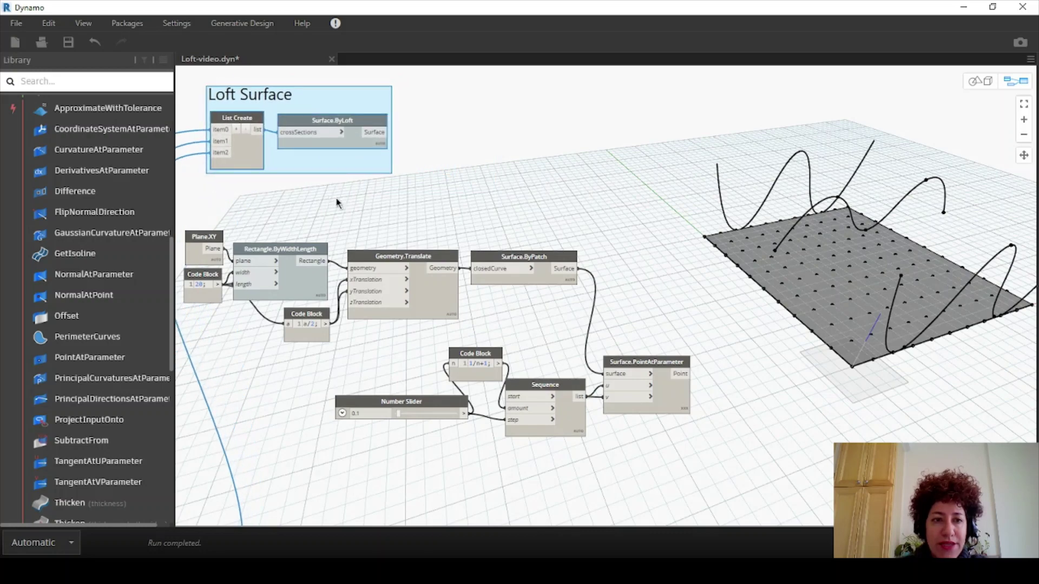
pyautogui.scroll(2, 336, 203)
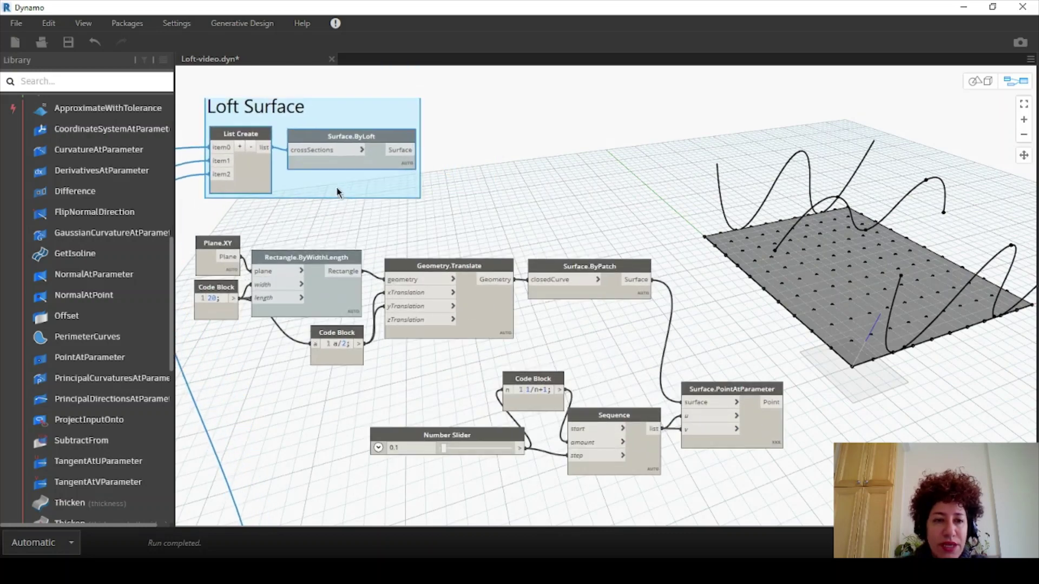
pyautogui.scroll(1, 331, 183)
pyautogui.scroll(-1, 603, 230)
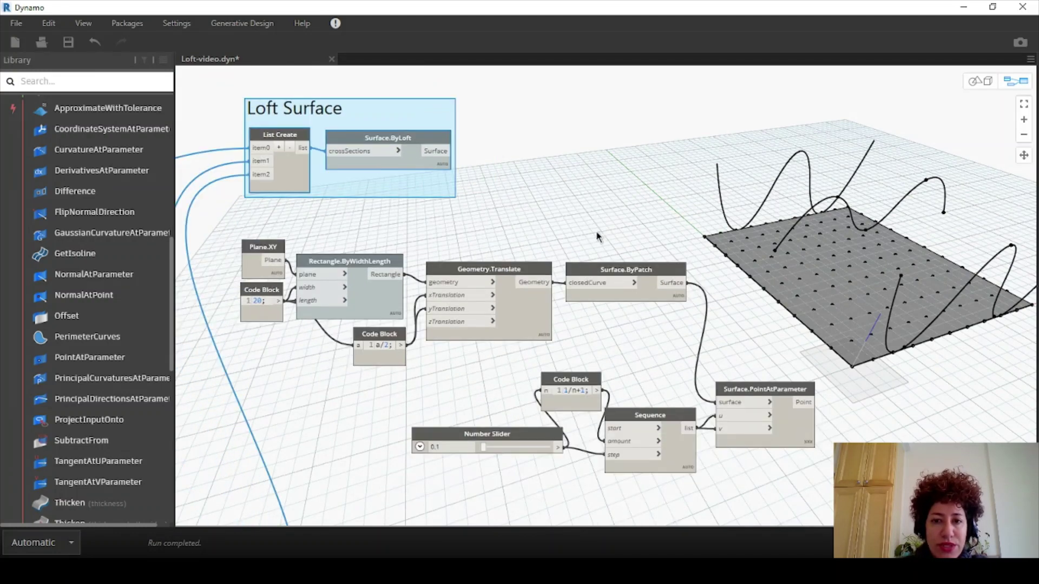
# Step: Group the plane, rectangle, translate, patch and related code block nodes as "Horizontal surface" and shift the group slightly
pyautogui.moveTo(595, 230); pyautogui.dragTo(271, 346)
pyautogui.rightClick(376, 262)
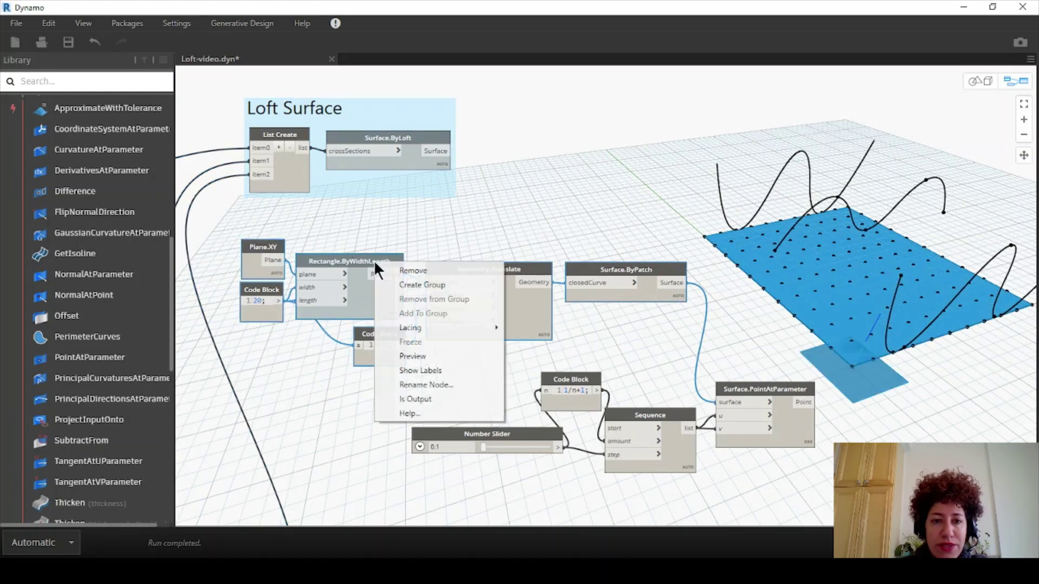
pyautogui.click(407, 283)
pyautogui.click(374, 223)
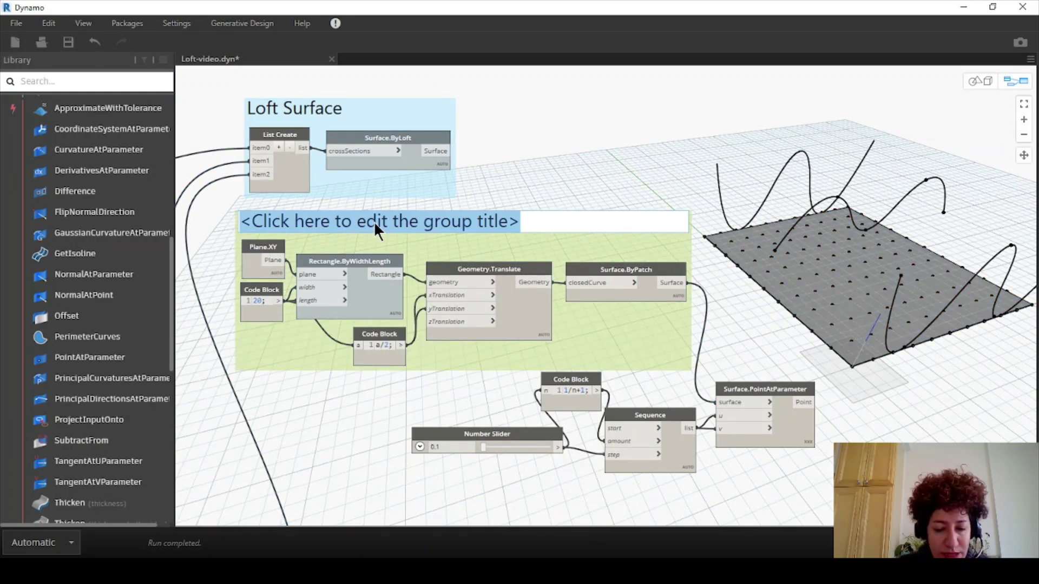
pyautogui.write('Horizont')
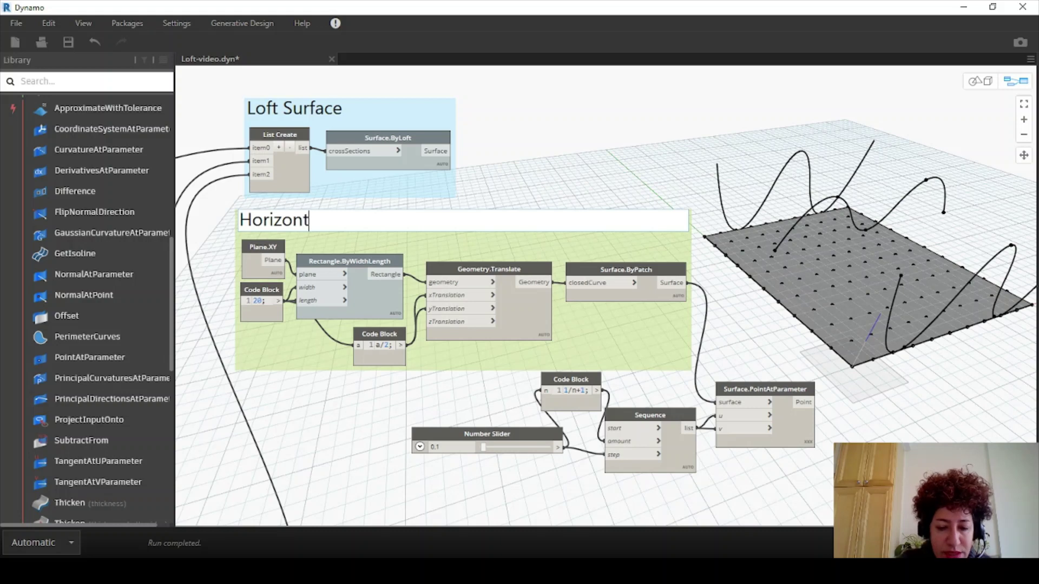
pyautogui.write('al s')
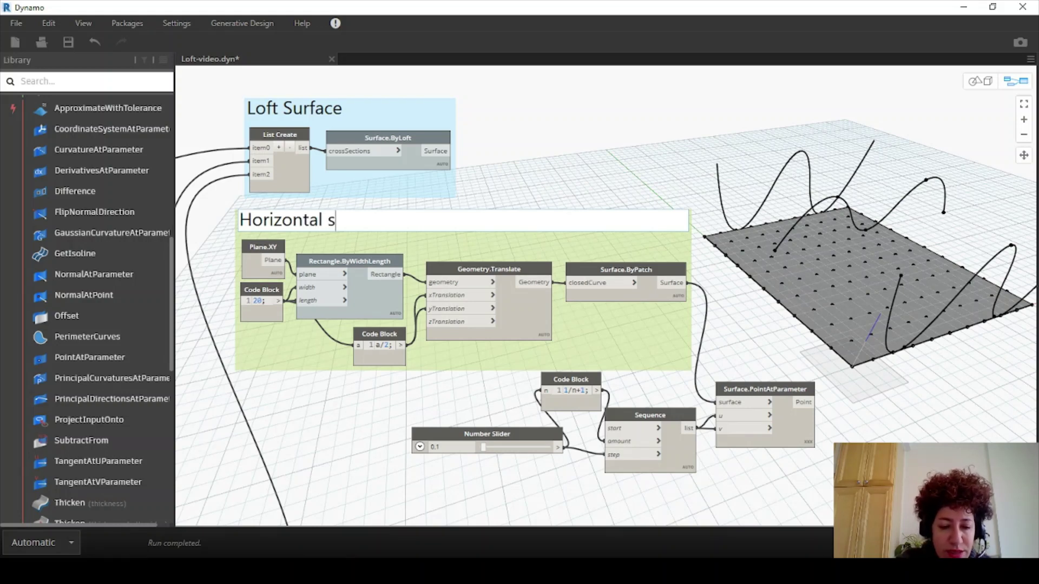
pyautogui.write('urface')
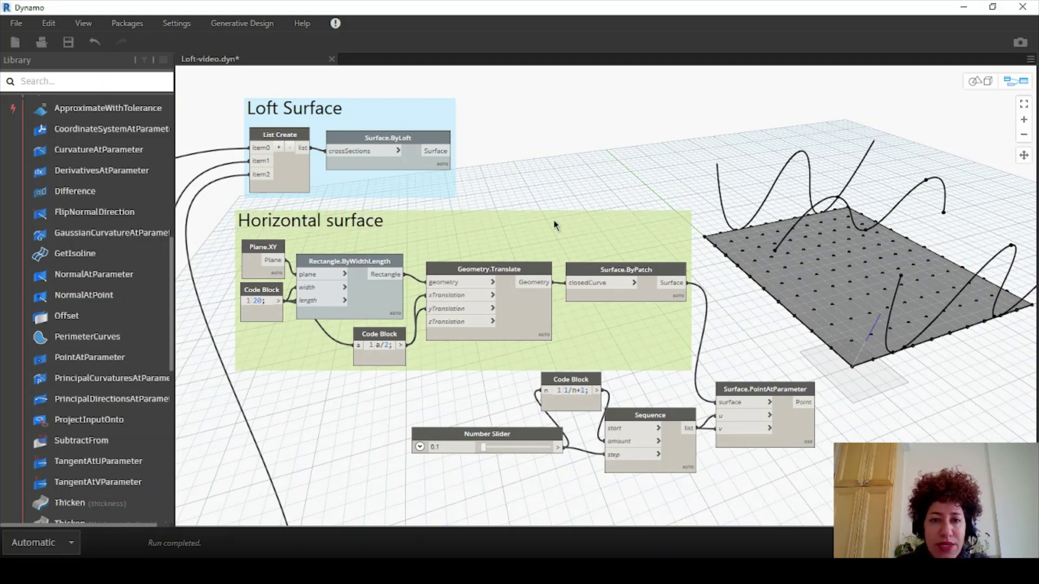
pyautogui.moveTo(552, 223); pyautogui.dragTo(512, 226)
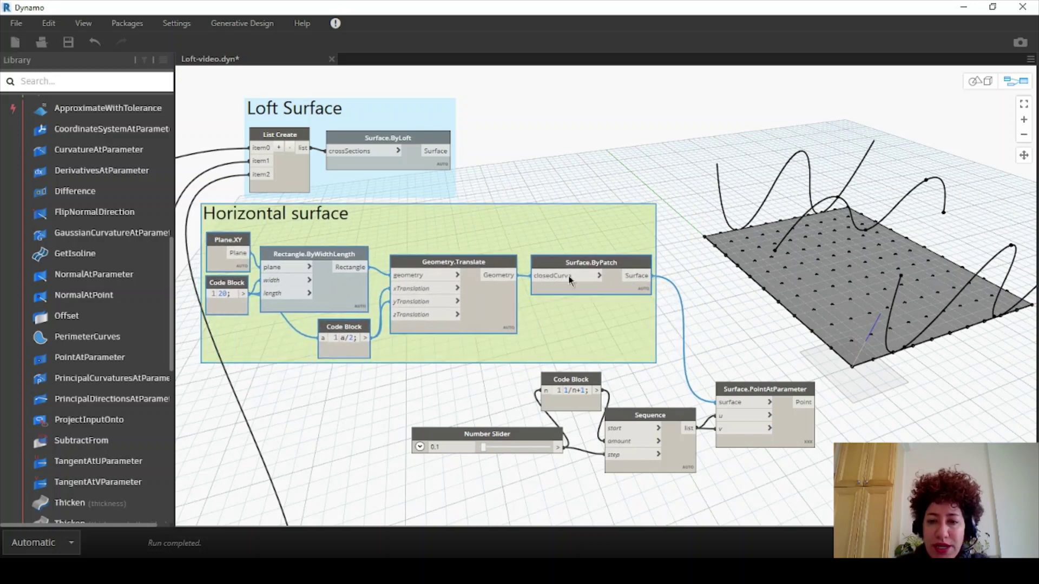
# Step: Group the Number Slider, 1/n+1 code block, Sequence and Surface.PointAtParameter nodes and title the group "Grid of points"
pyautogui.moveTo(767, 472); pyautogui.dragTo(703, 288, button='middle')
pyautogui.scroll(3, 680, 320)
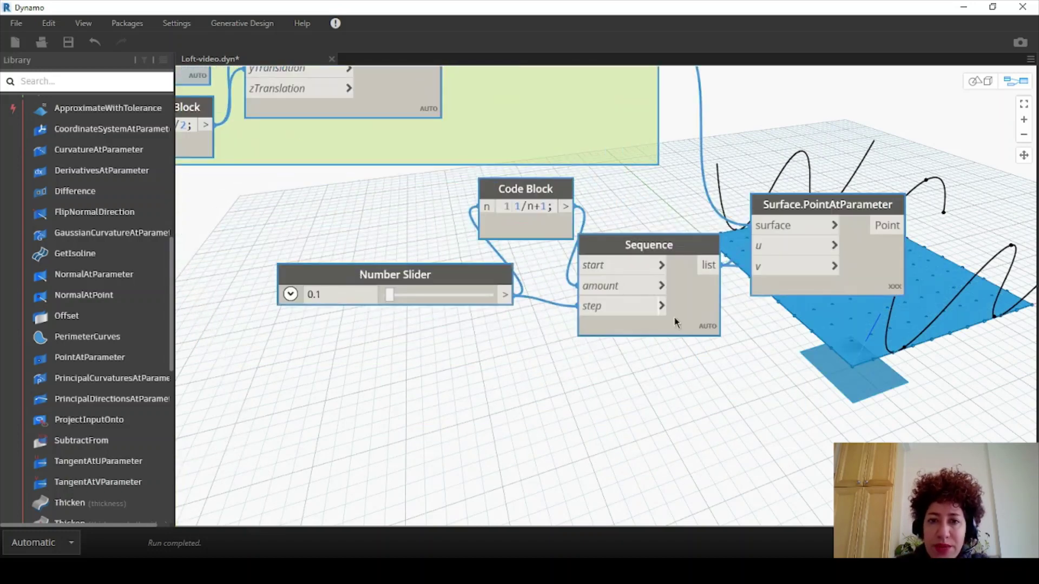
pyautogui.moveTo(823, 371); pyautogui.dragTo(283, 248)
pyautogui.rightClick(501, 196)
pyautogui.click(539, 217)
pyautogui.moveTo(452, 251); pyautogui.dragTo(555, 245, button='middle')
pyautogui.doubleClick(430, 189)
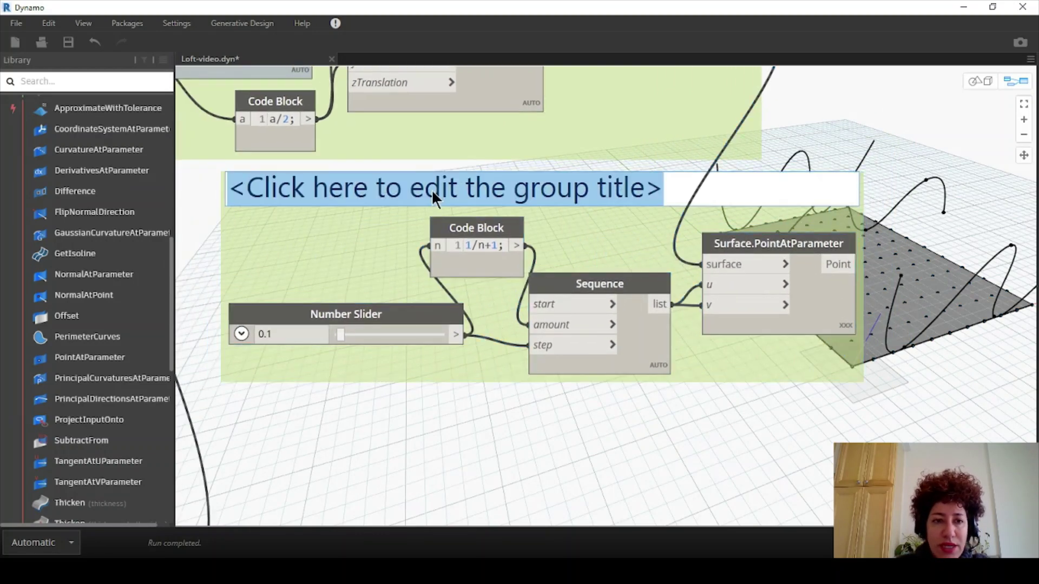
pyautogui.write('Grid')
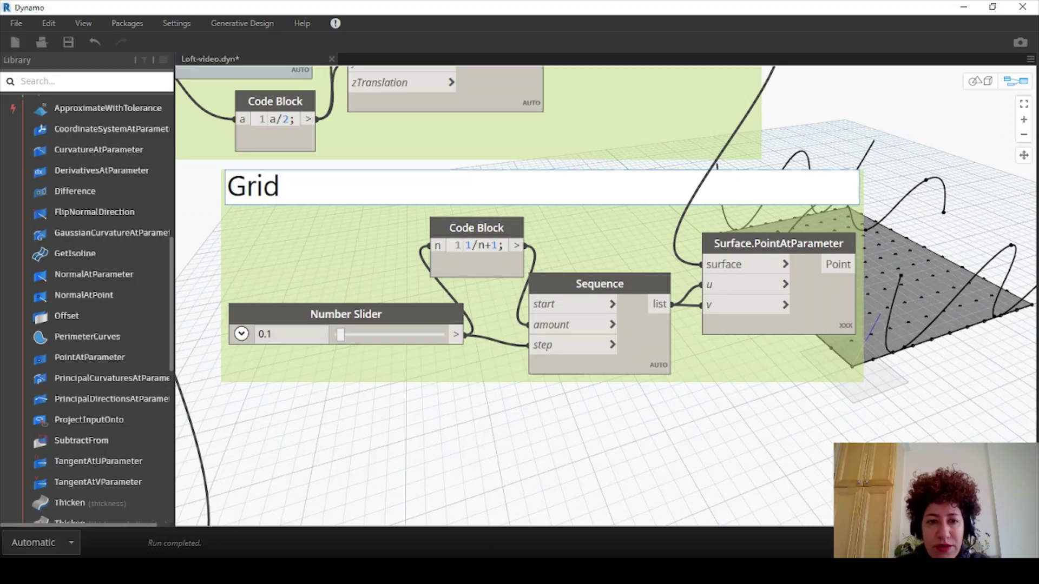
pyautogui.write(' of points')
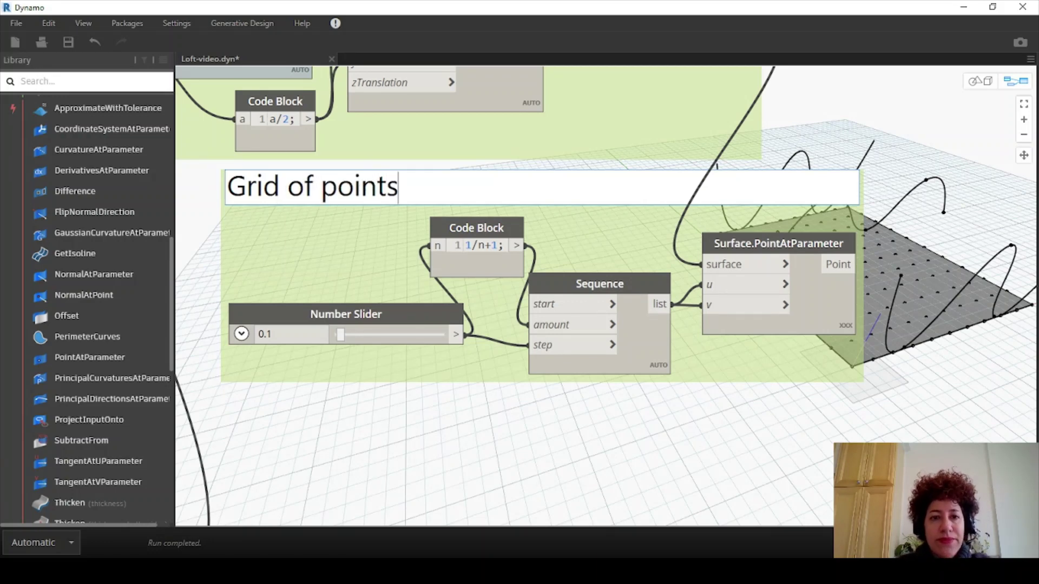
# Step: Add a Circle.ByCenterPointRadius node and wire the Point output of Surface.PointAtParameter to its centerPoint input
pyautogui.scroll(-3, 583, 247)
pyautogui.scroll(2, 589, 293)
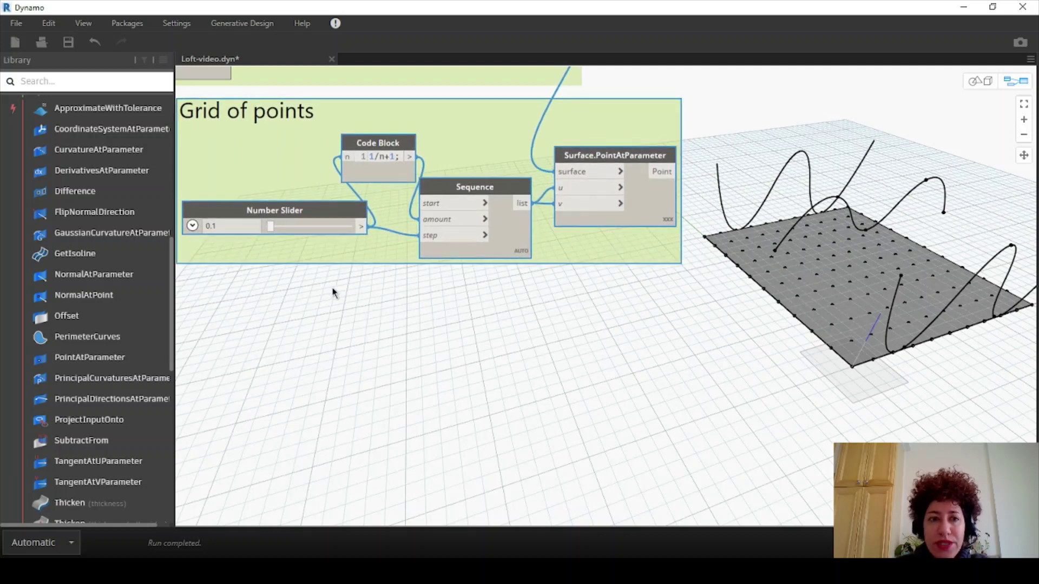
pyautogui.doubleClick(365, 326)
pyautogui.write('circle')
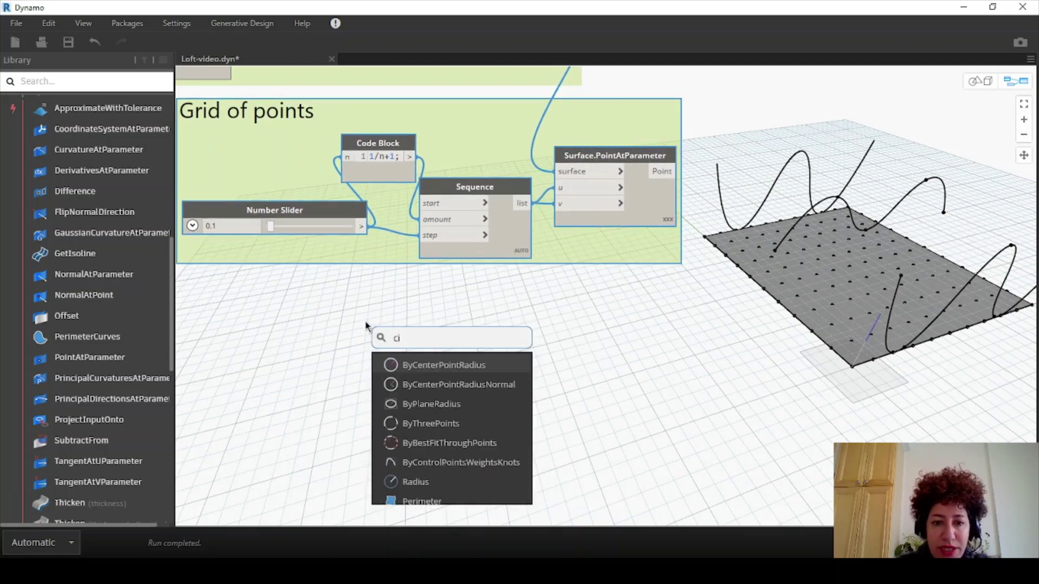
pyautogui.click(419, 367)
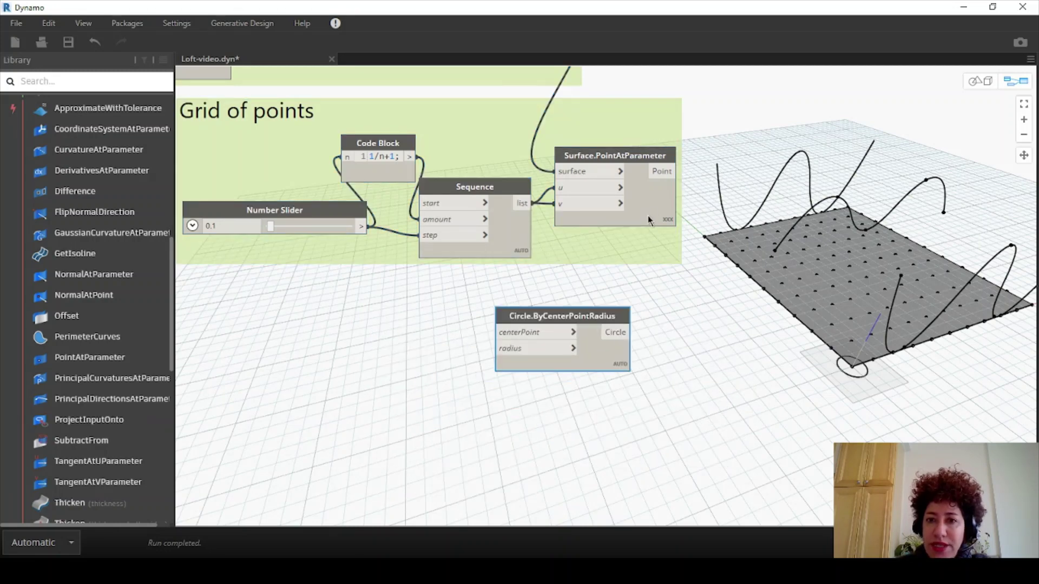
pyautogui.moveTo(669, 175); pyautogui.dragTo(498, 332)
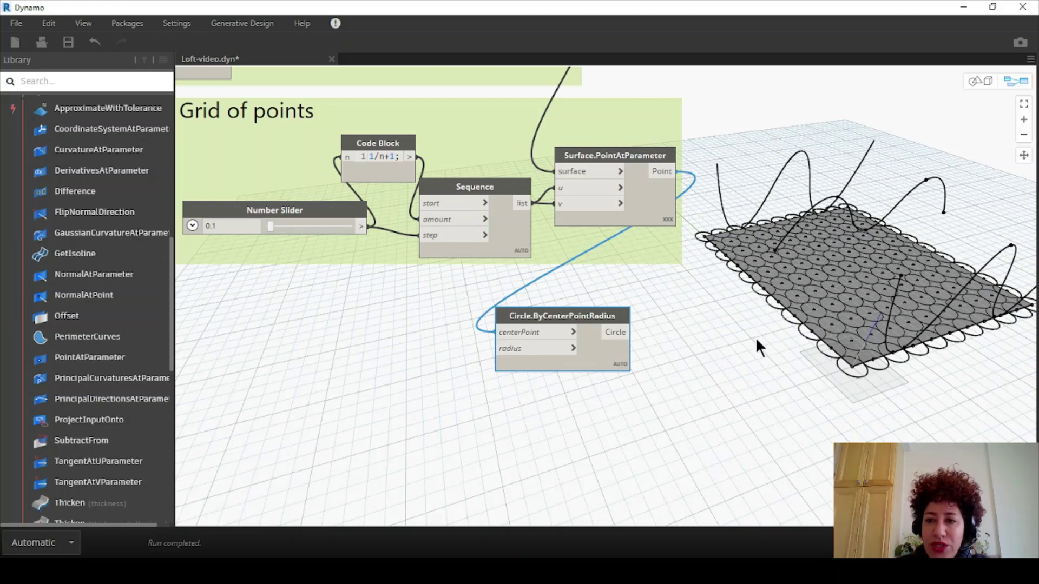
# Step: Move the Circle.ByCenterPointRadius node beside the Grid of points group and the Loft Surface group above the circle node
pyautogui.moveTo(679, 251); pyautogui.dragTo(417, 452, button='middle')
pyautogui.scroll(-3, 417, 452)
pyautogui.moveTo(411, 452); pyautogui.dragTo(585, 266)
pyautogui.scroll(-5, 586, 266)
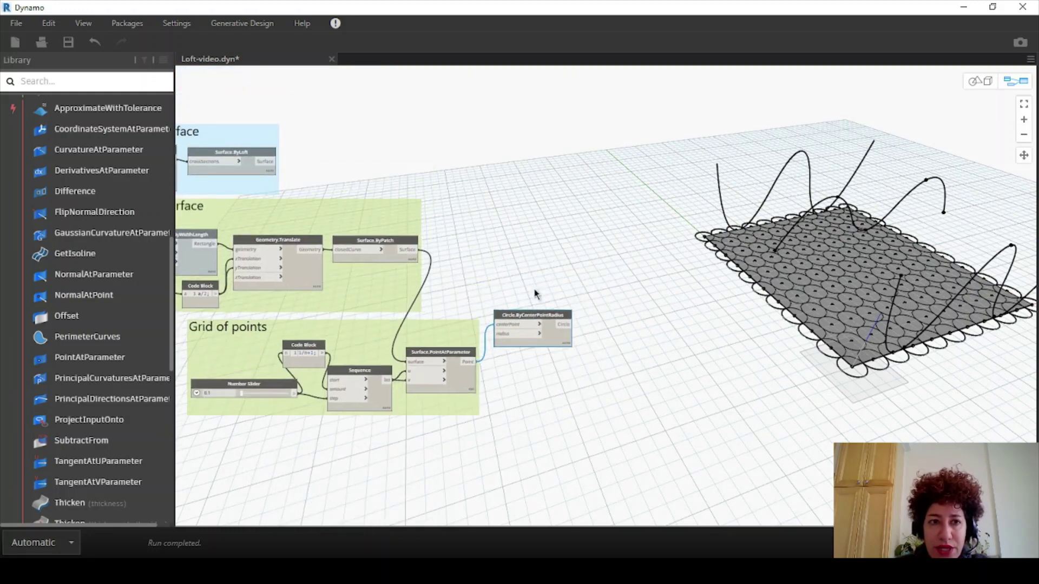
pyautogui.moveTo(252, 138); pyautogui.dragTo(547, 135)
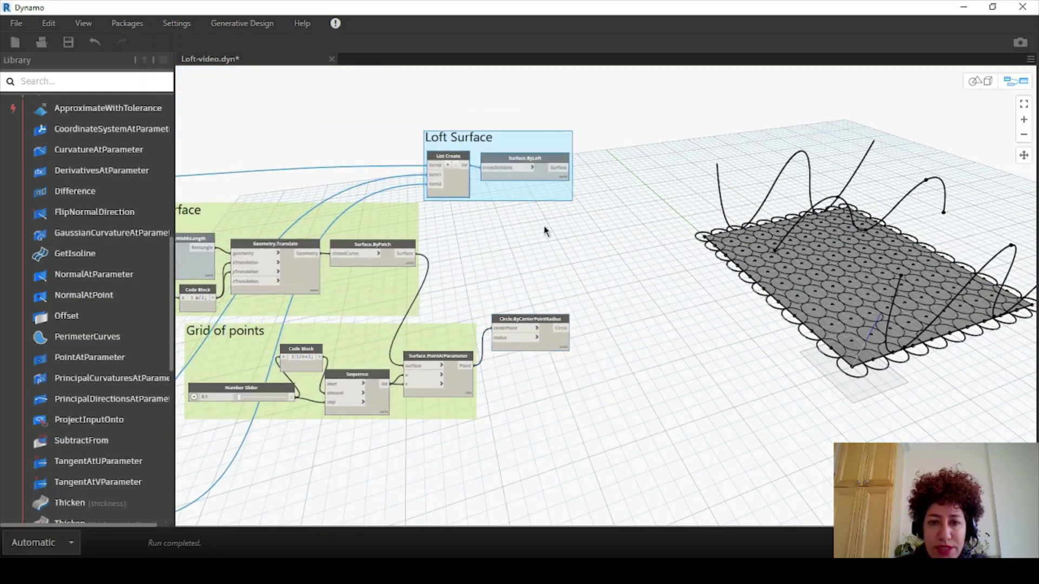
# Step: Turn on the geometry preview of the Surface.ByLoft node
pyautogui.moveTo(547, 230); pyautogui.dragTo(458, 208, button='middle')
pyautogui.scroll(2, 459, 146)
pyautogui.scroll(1, 469, 152)
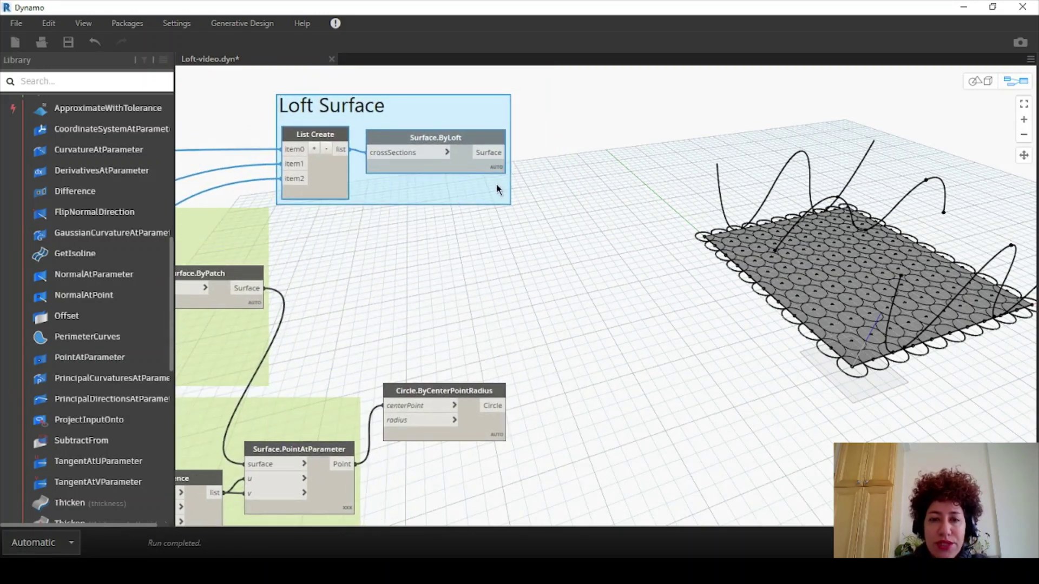
pyautogui.rightClick(425, 140)
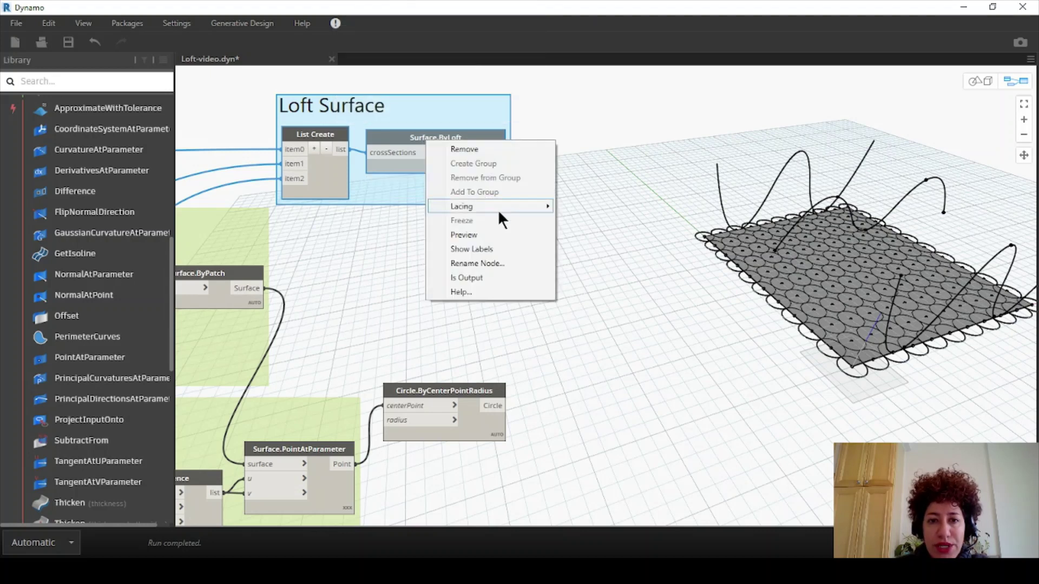
pyautogui.click(457, 235)
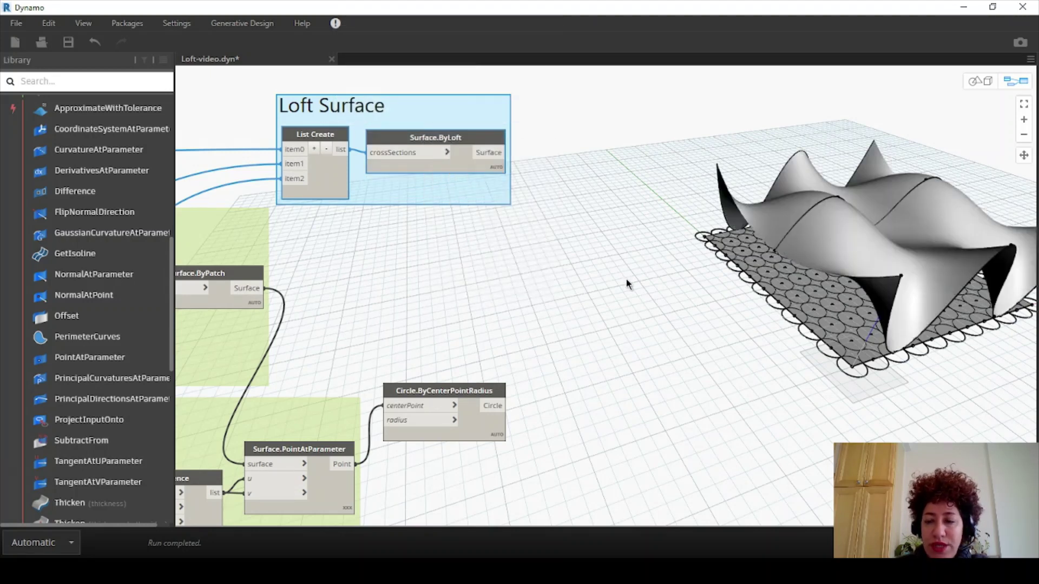
# Step: Add a Curve.Project node near the Loft Surface group and wire the Circle output into its curve input
pyautogui.scroll(1, 597, 219)
pyautogui.rightClick(601, 185)
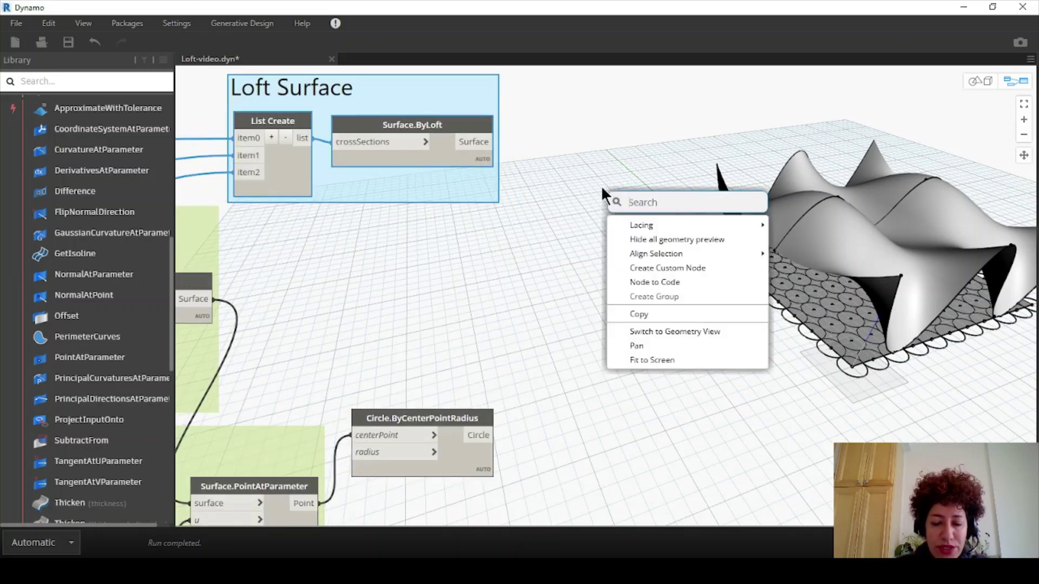
pyautogui.write('project')
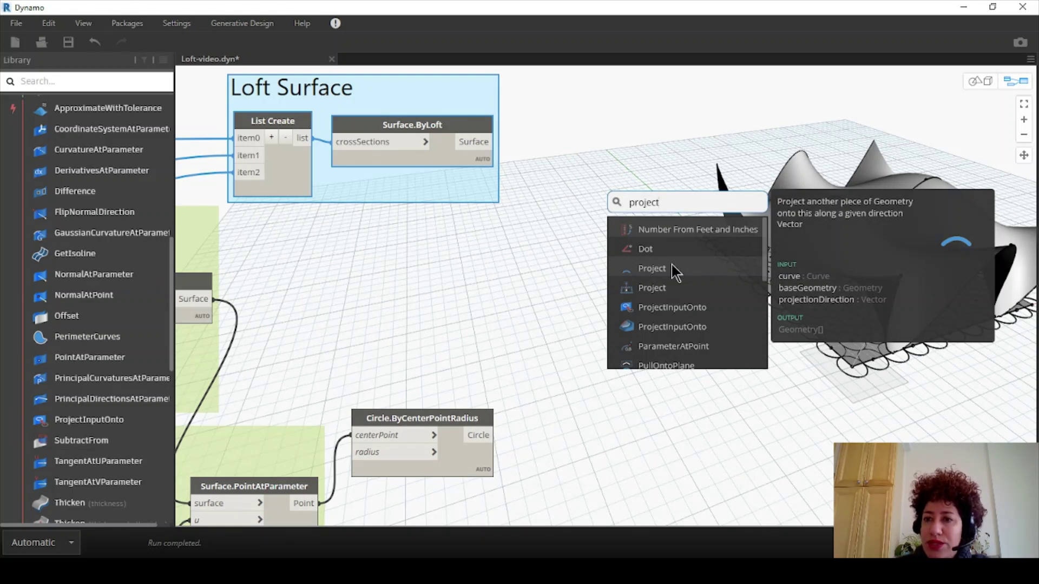
pyautogui.click(673, 269)
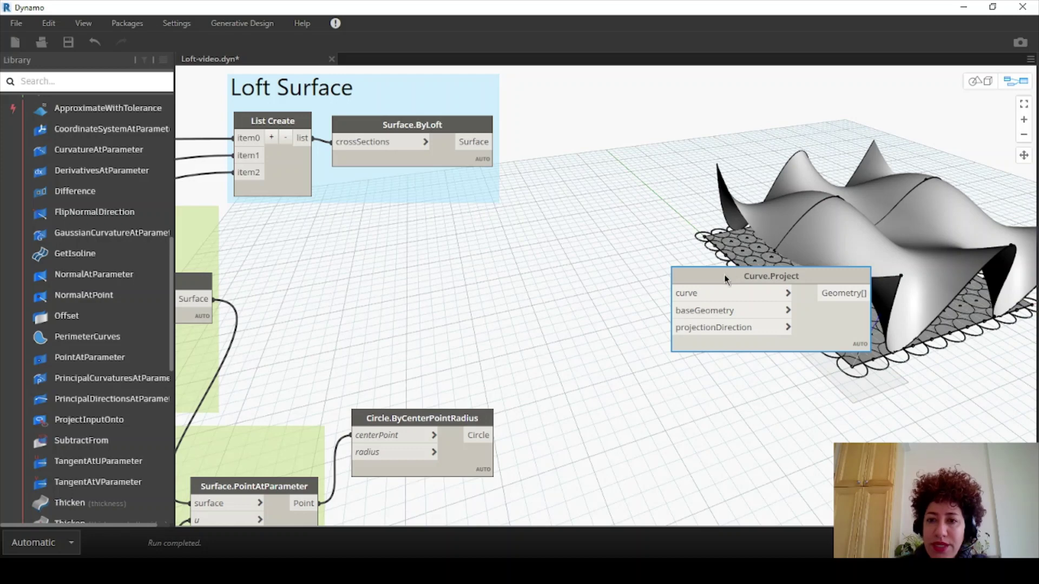
pyautogui.moveTo(724, 274); pyautogui.dragTo(583, 218)
pyautogui.moveTo(489, 436); pyautogui.dragTo(532, 236)
# Step: Add a Vector.ZAxis node beside Curve.Project and wire its Vector output to the projectionDirection input
pyautogui.scroll(8, 69, 221)
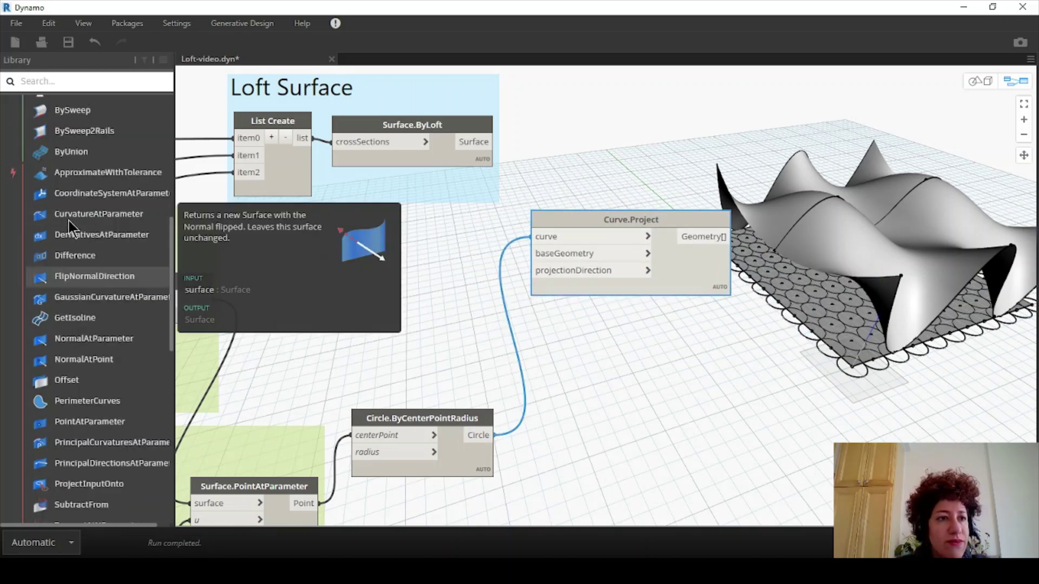
pyautogui.click(13, 190)
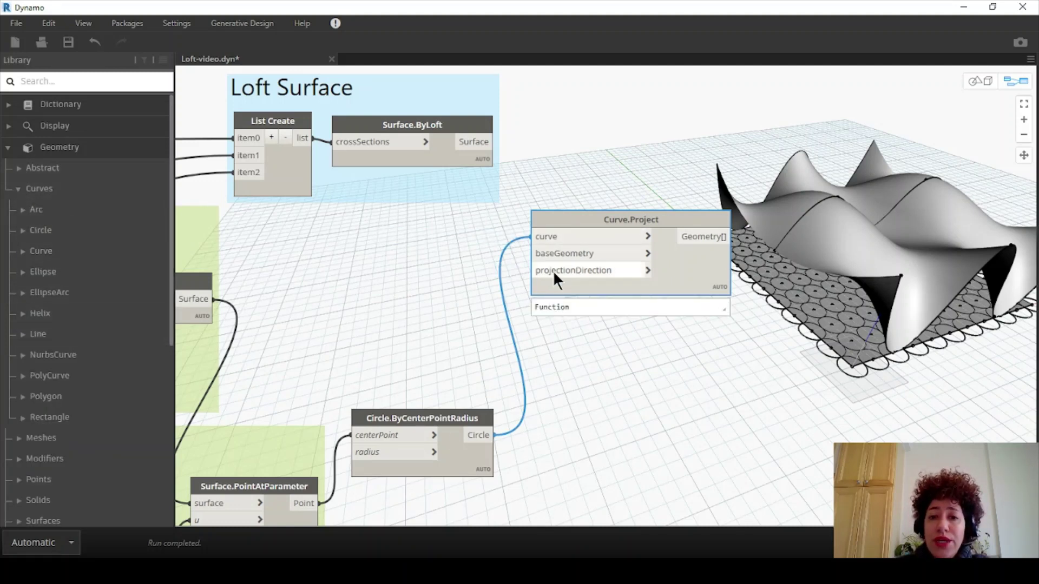
pyautogui.rightClick(458, 276)
pyautogui.moveTo(487, 309)
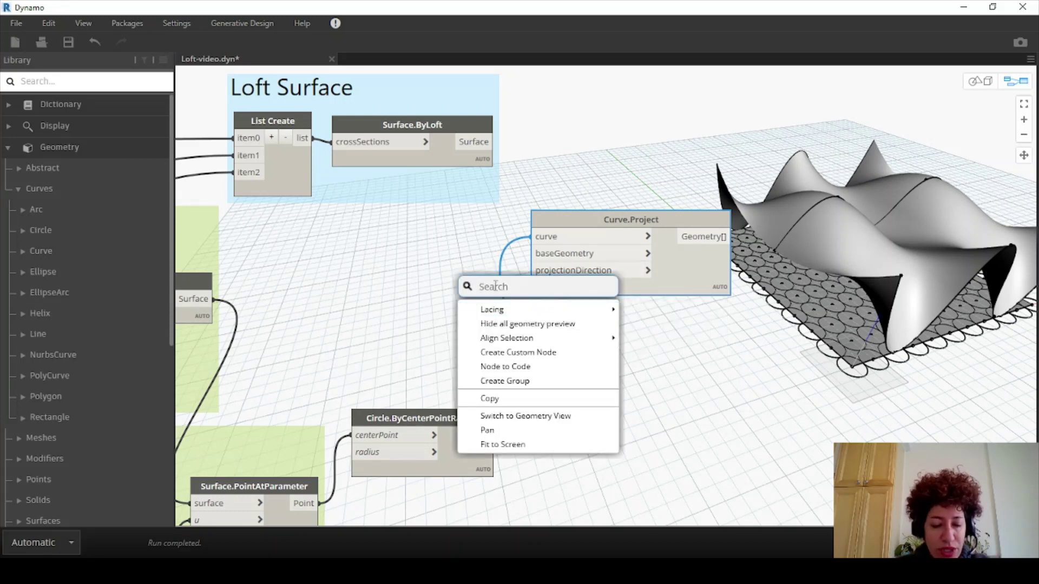
pyautogui.rightClick(466, 275)
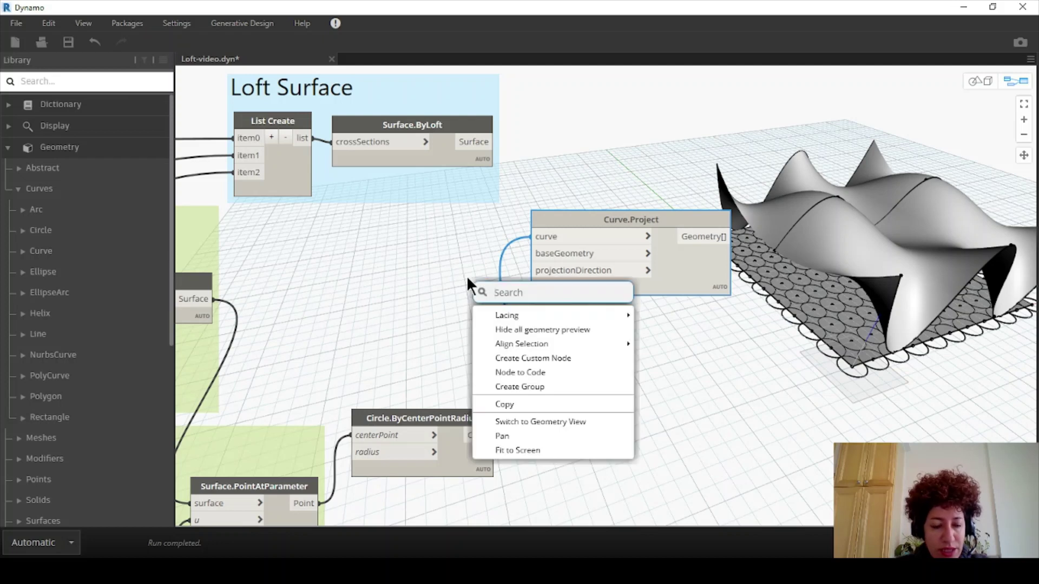
pyautogui.write('z')
pyautogui.click(535, 318)
pyautogui.moveTo(536, 316); pyautogui.dragTo(541, 271)
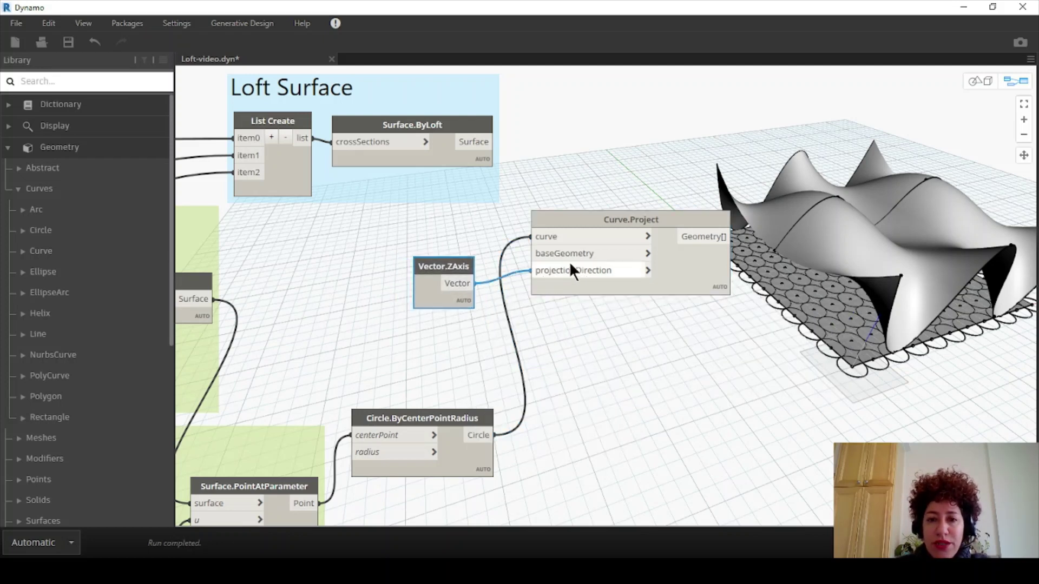
pyautogui.moveTo(465, 270); pyautogui.dragTo(476, 274)
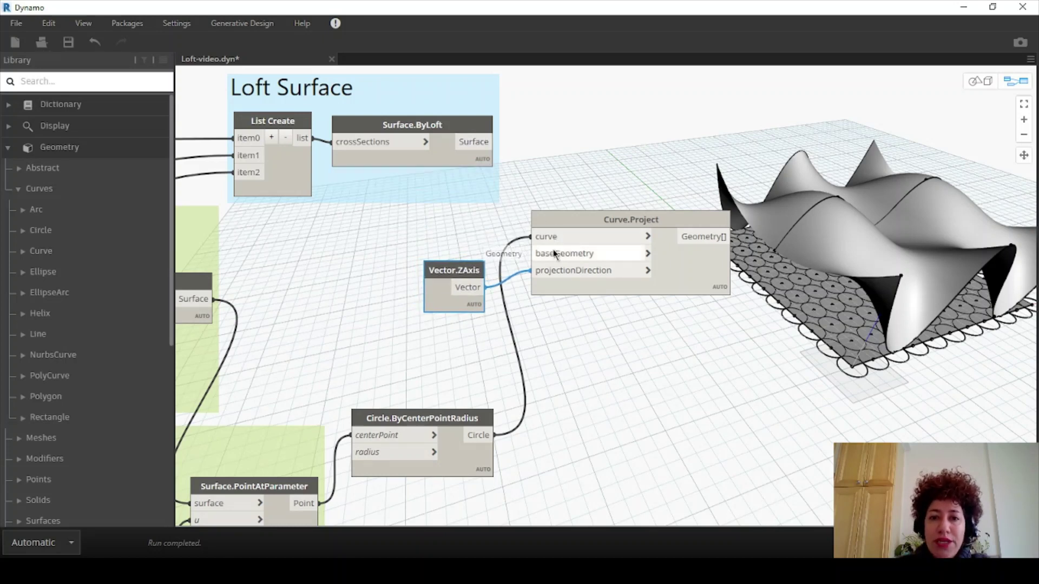
# Step: Wire the Surface output of Surface.ByLoft to the baseGeometry input of Curve.Project and inspect the projected circles in the 3D view
pyautogui.moveTo(493, 142); pyautogui.dragTo(530, 253)
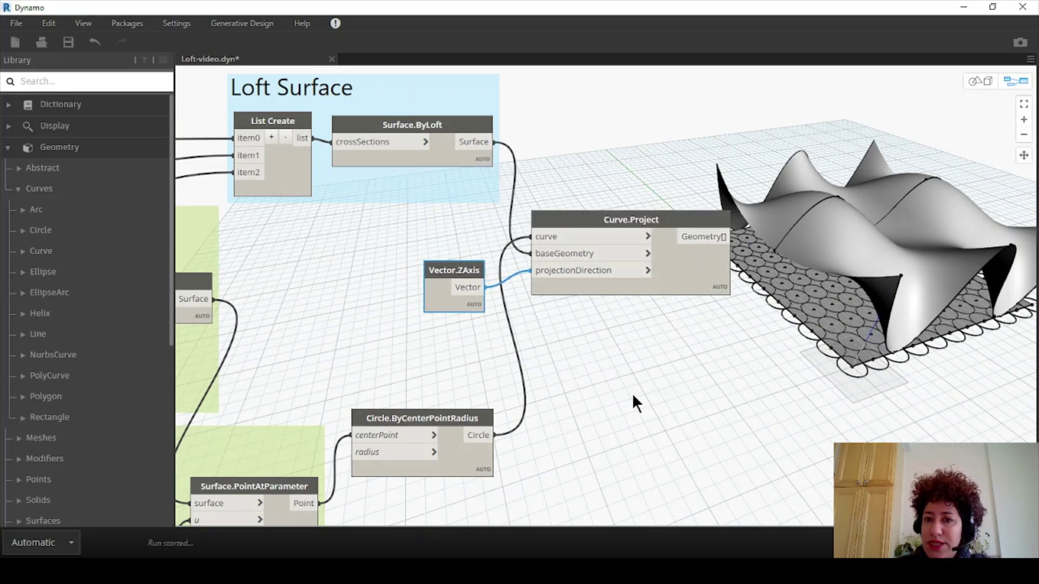
pyautogui.click(987, 82)
pyautogui.moveTo(946, 284); pyautogui.dragTo(993, 167, button='right')
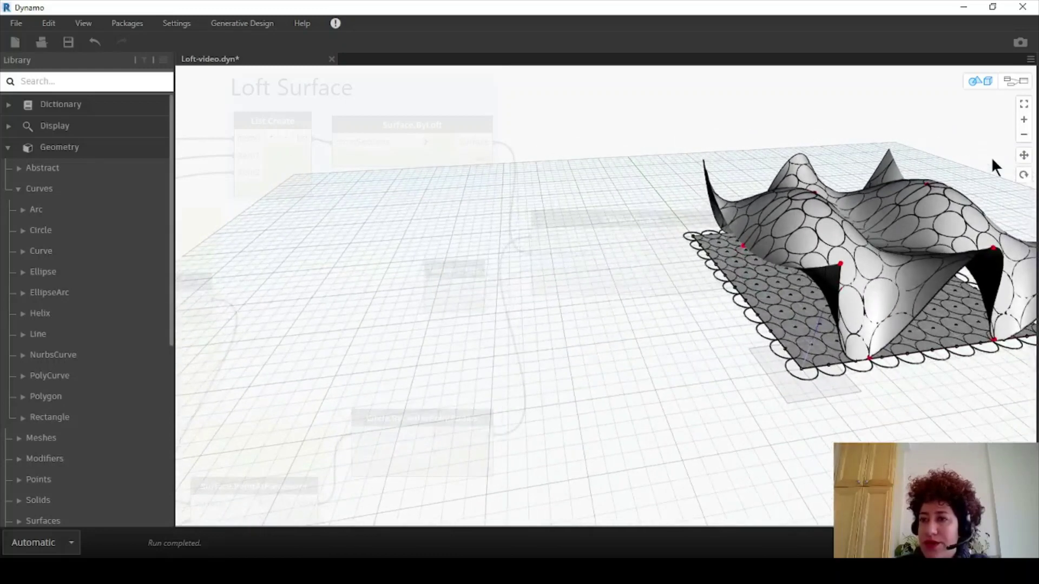
pyautogui.click(1011, 85)
# Step: Add a Polygon.RegularPolygon node fed by the Circle output and turn off the geometry preview of Circle.ByCenterPointRadius
pyautogui.moveTo(592, 302); pyautogui.dragTo(552, 293, button='middle')
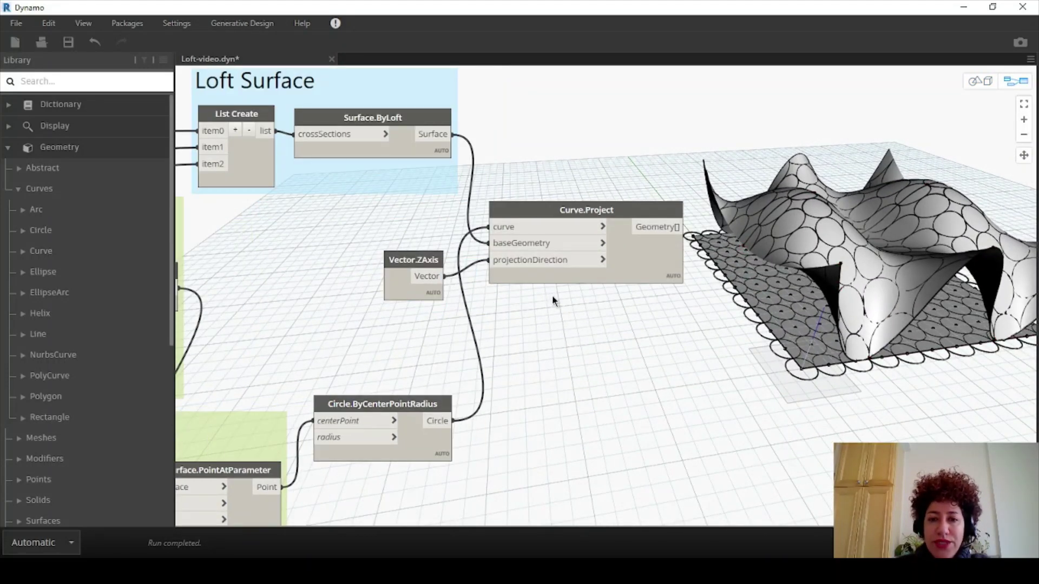
pyautogui.rightClick(552, 297)
pyautogui.write('polygon')
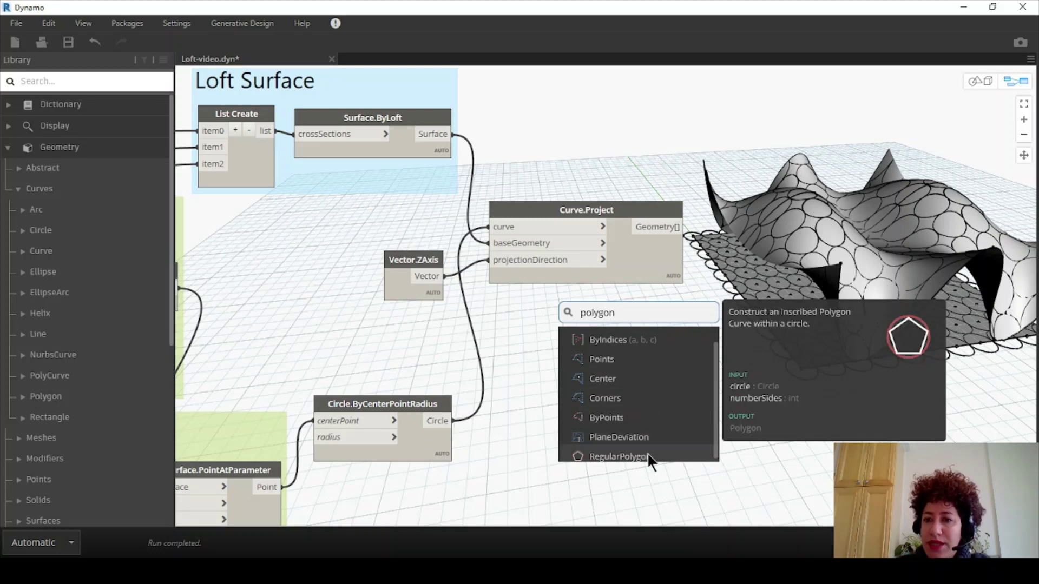
pyautogui.click(647, 454)
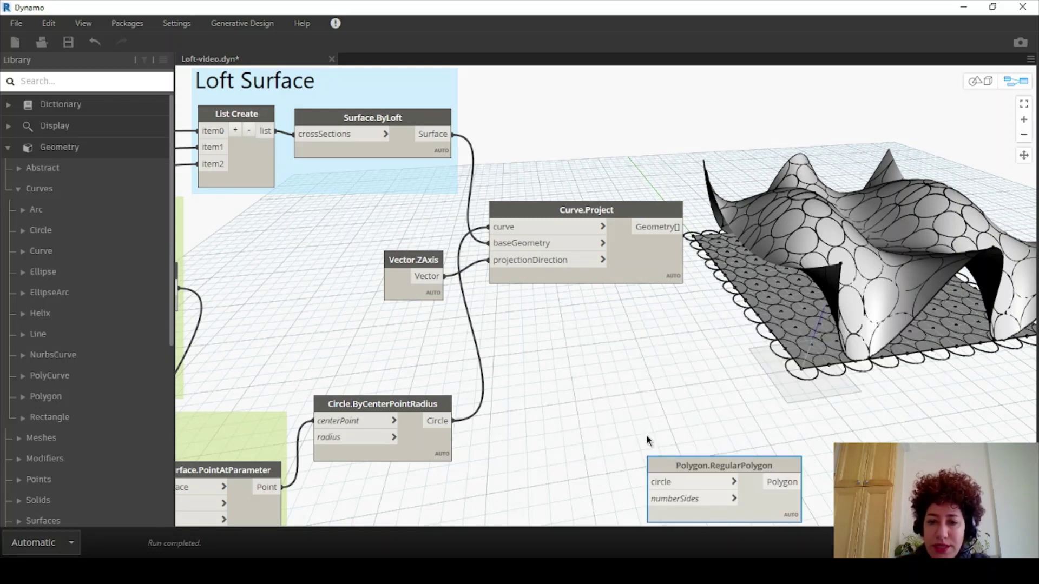
pyautogui.moveTo(672, 461); pyautogui.dragTo(557, 350)
pyautogui.click(453, 420)
pyautogui.click(532, 372)
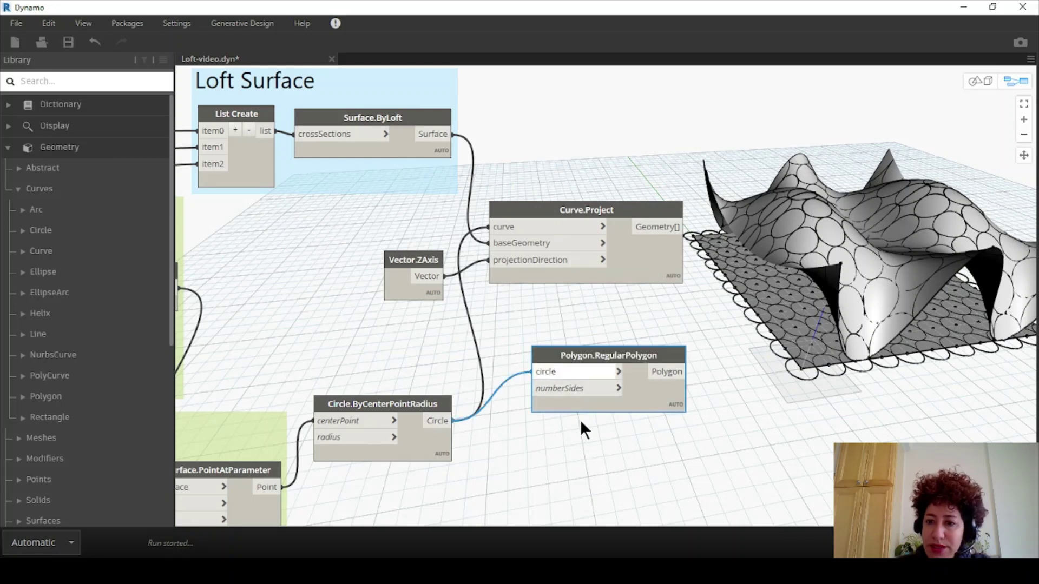
pyautogui.rightClick(404, 404)
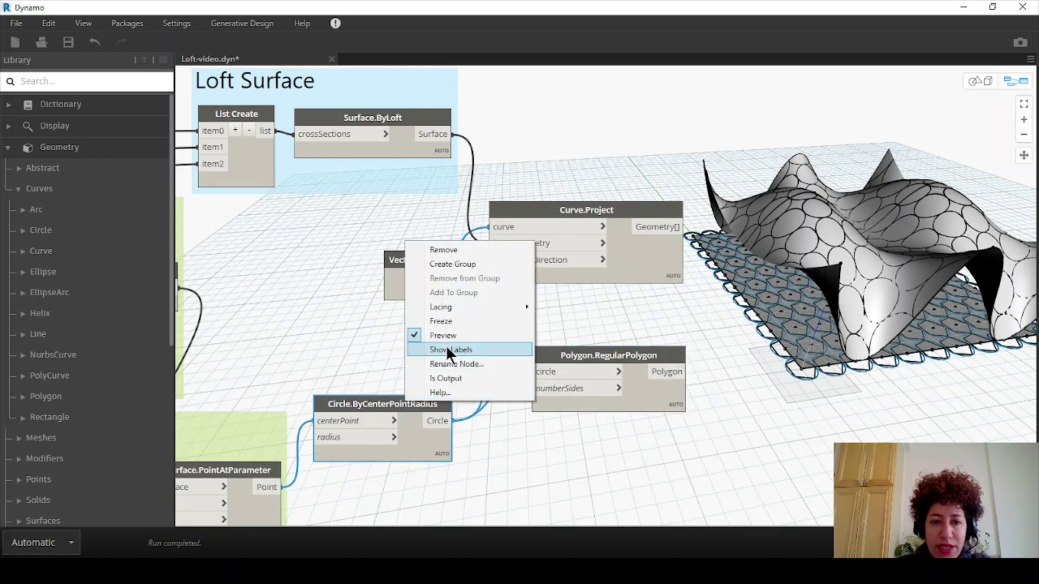
pyautogui.click(416, 336)
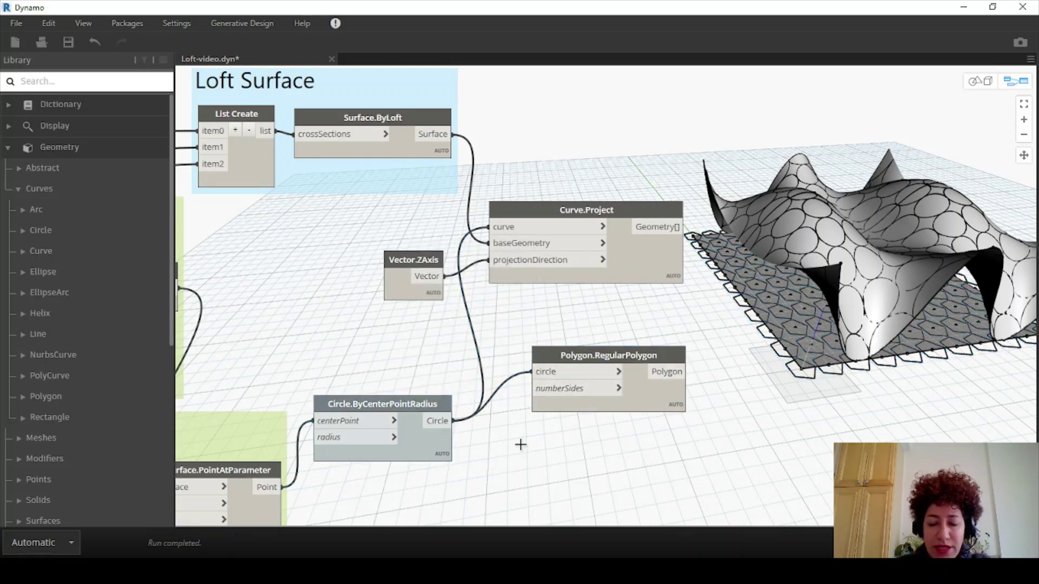
# Step: Add a code block with the value 4, wire it to the numberSides input of Polygon.RegularPolygon and align the polygon node beside it
pyautogui.doubleClick(521, 440)
pyautogui.write('1 4')
pyautogui.click(596, 446)
pyautogui.moveTo(508, 450); pyautogui.dragTo(548, 397)
pyautogui.moveTo(651, 354); pyautogui.dragTo(651, 390)
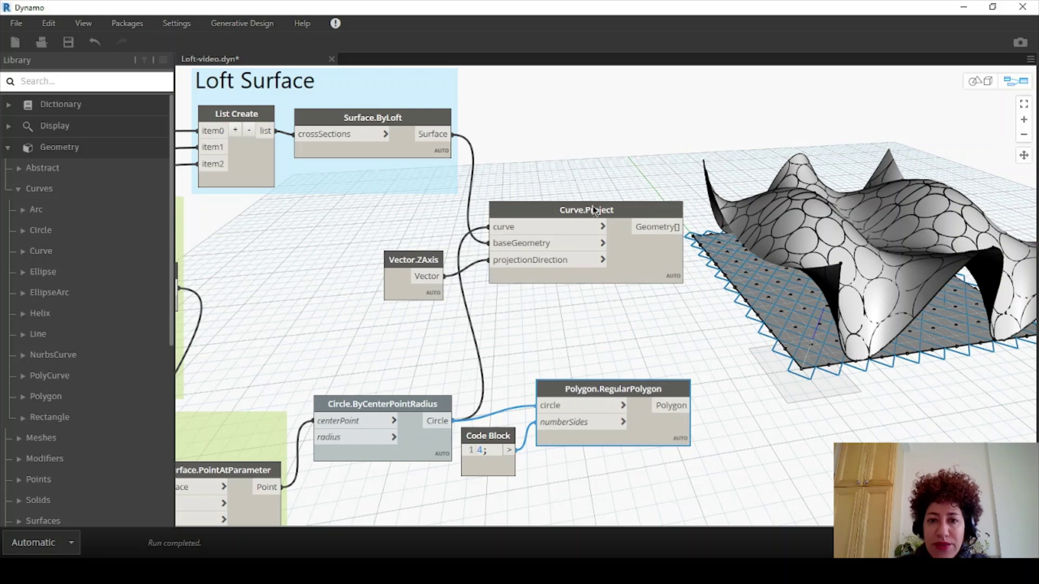
# Step: Move Curve.Project and Vector.ZAxis beside the Loft Surface group and wire the Polygon output to the curve input in place of the Circle output
pyautogui.moveTo(592, 206); pyautogui.dragTo(684, 102)
pyautogui.moveTo(406, 261); pyautogui.dragTo(546, 173)
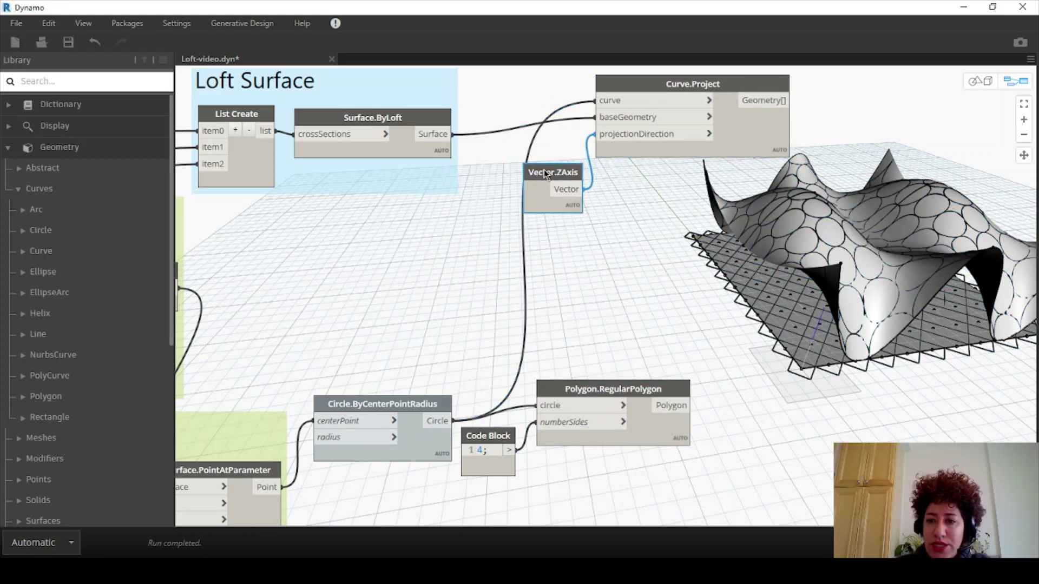
pyautogui.click(691, 405)
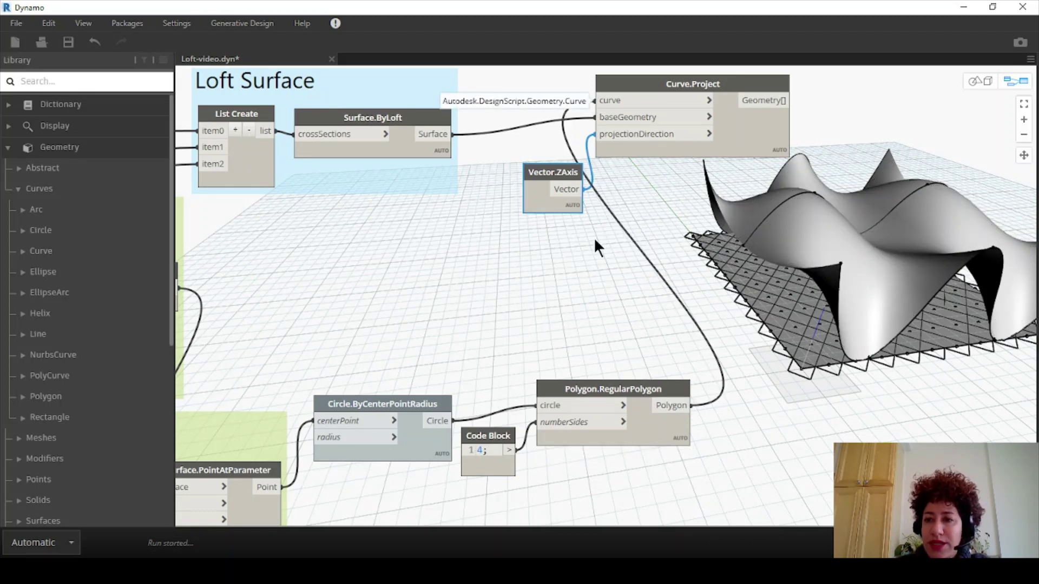
pyautogui.moveTo(553, 172); pyautogui.dragTo(515, 75)
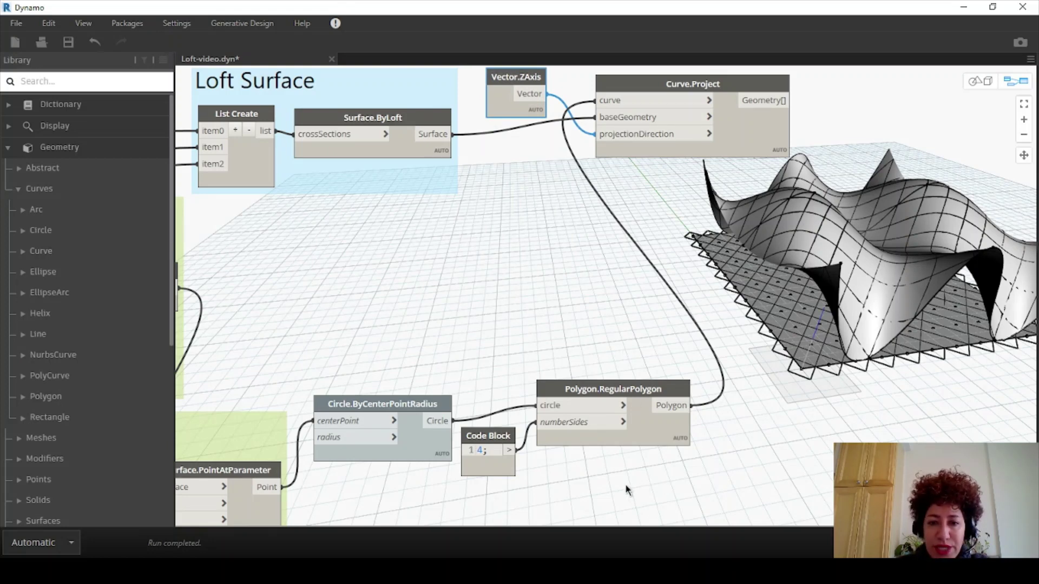
# Step: Group the circle, code block and regular polygon nodes and title the group "Curve"
pyautogui.moveTo(625, 489); pyautogui.dragTo(411, 364)
pyautogui.rightClick(434, 404)
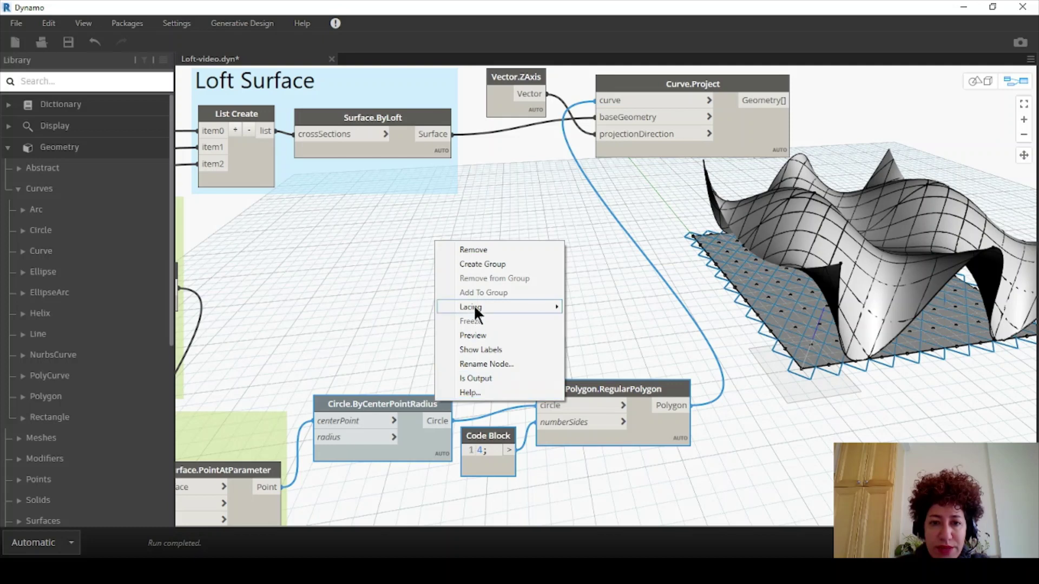
pyautogui.click(476, 264)
pyautogui.doubleClick(496, 355)
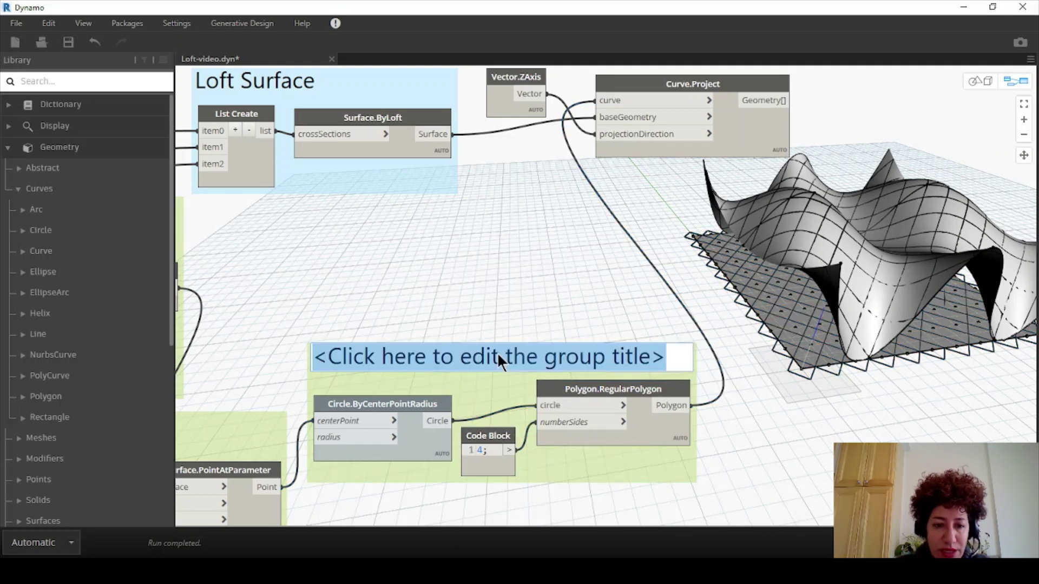
pyautogui.write('Curve')
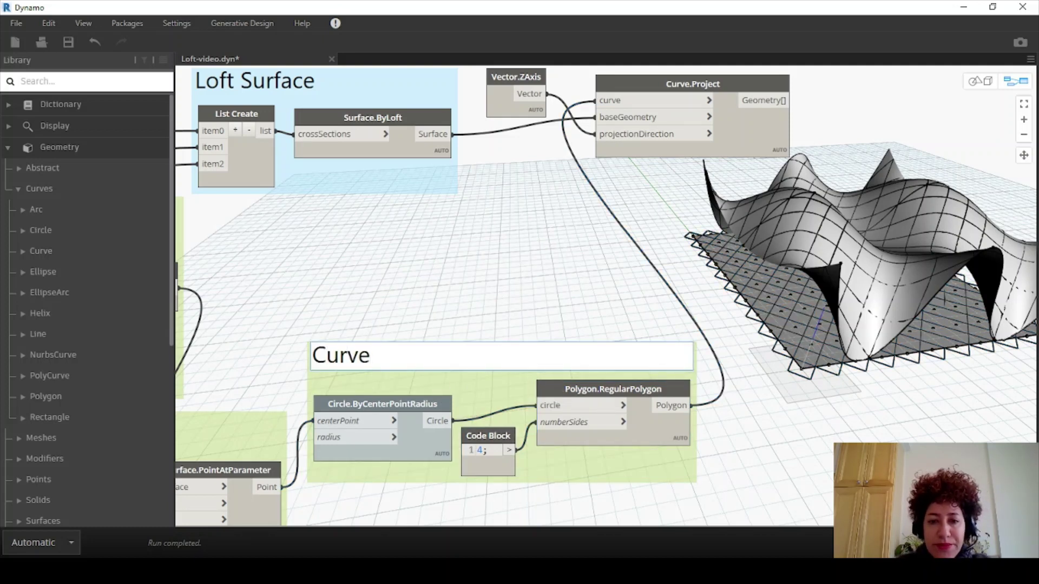
pyautogui.click(456, 275)
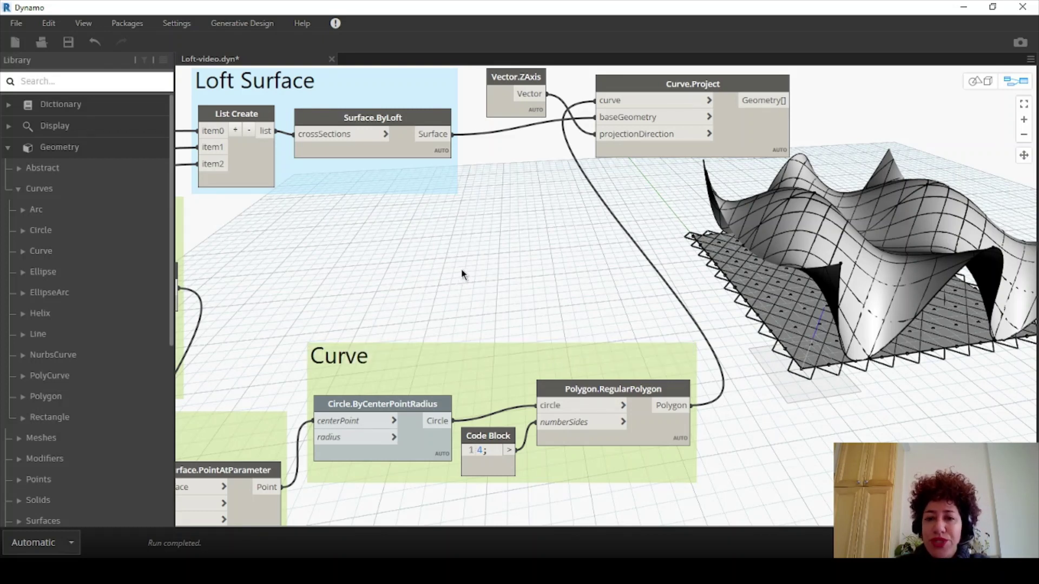
# Step: Extend the title of the Curve group to "Curve (to be projected)"
pyautogui.doubleClick(349, 356)
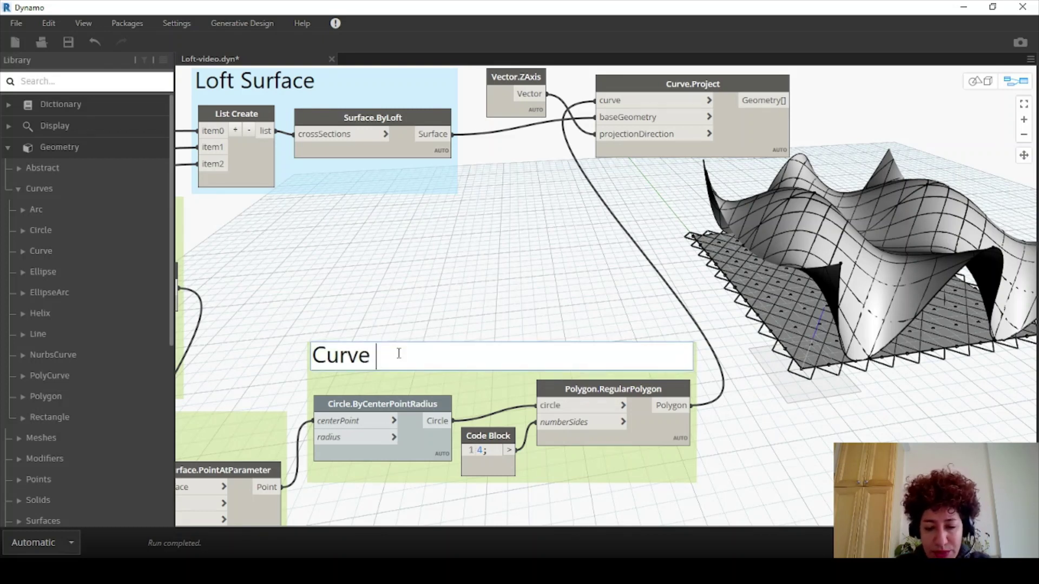
pyautogui.write('(to be pr')
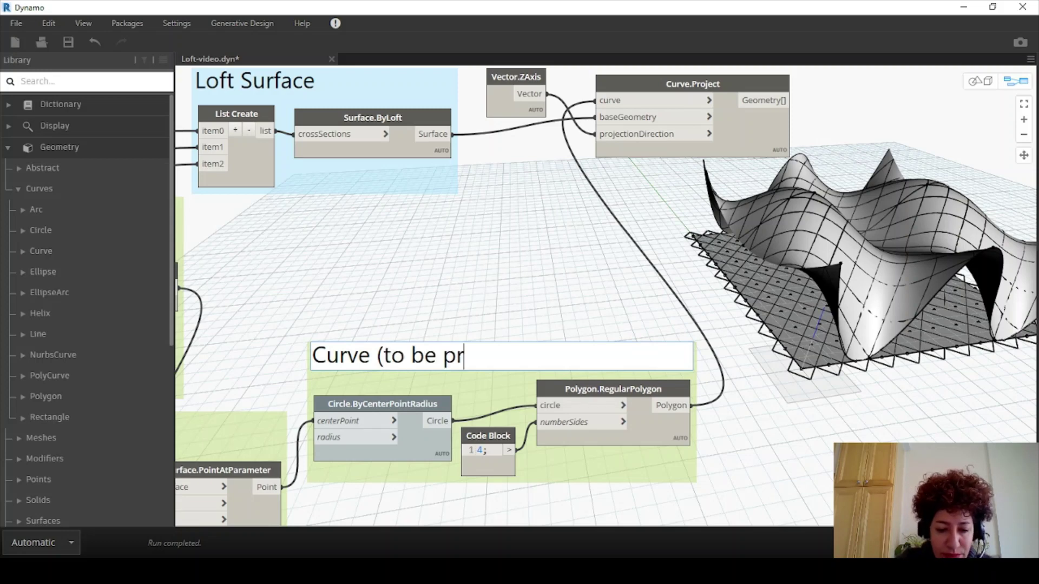
pyautogui.write('ojected')
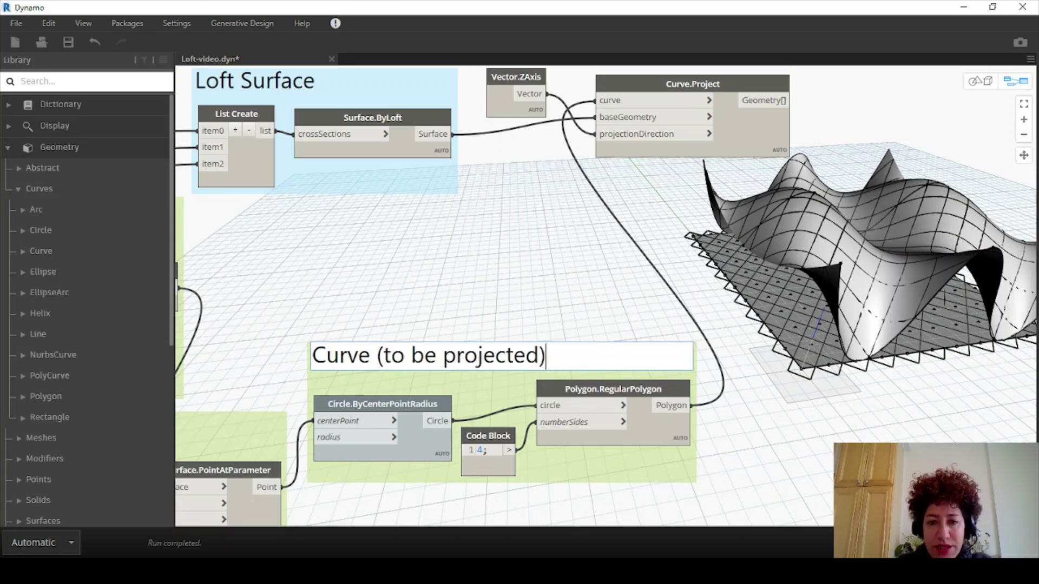
pyautogui.click(414, 267)
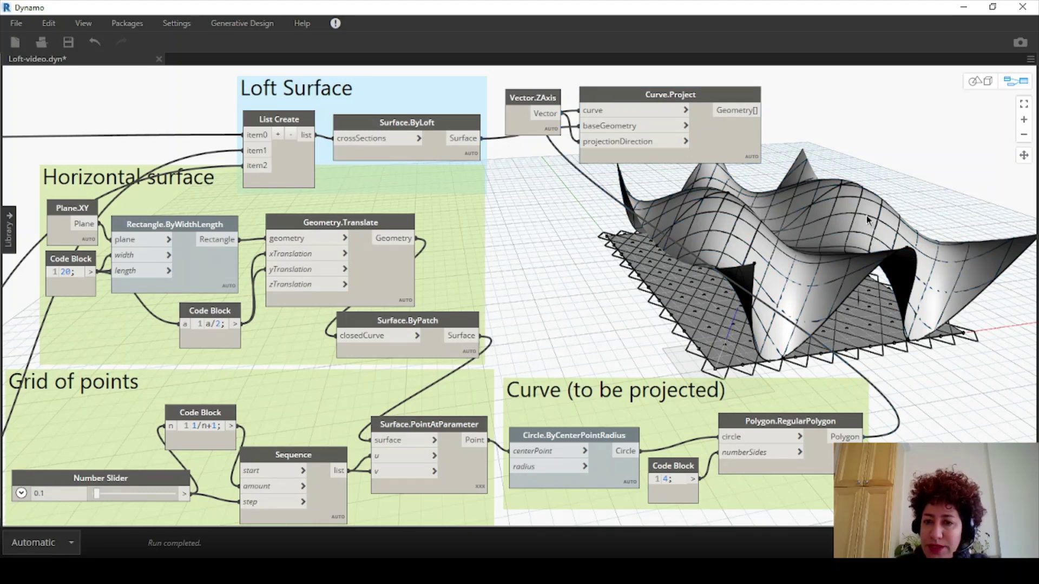
# Step: Turn off the geometry preview of the Surface.ByPatch node in the Horizontal surface group
pyautogui.rightClick(449, 322)
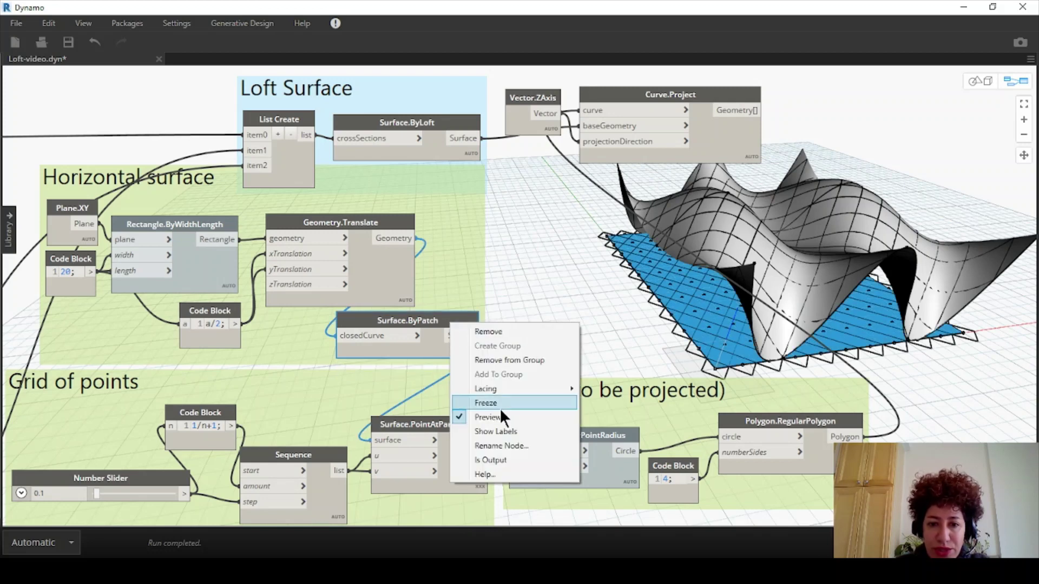
pyautogui.click(582, 316)
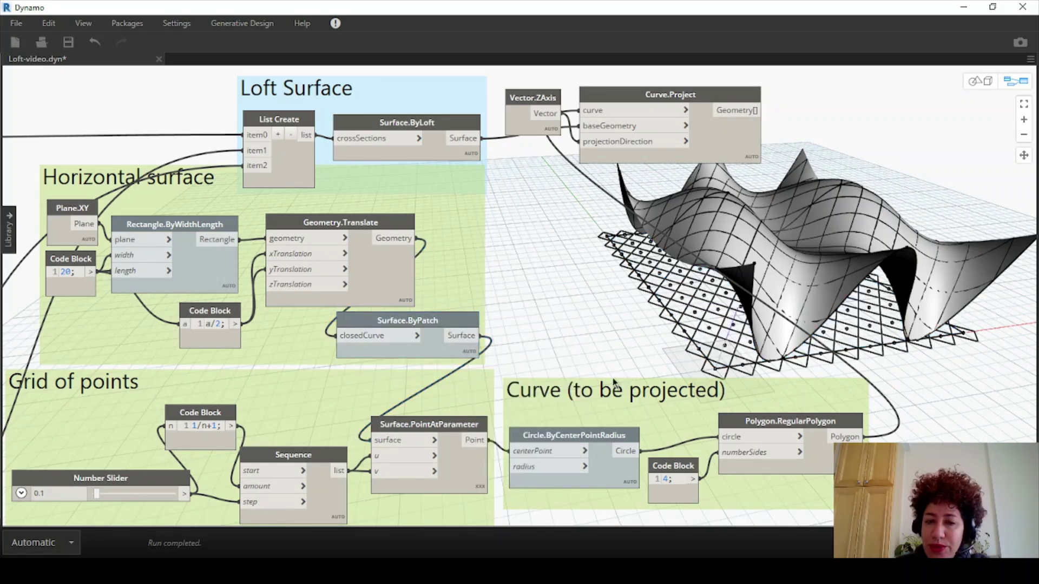
pyautogui.moveTo(433, 323)
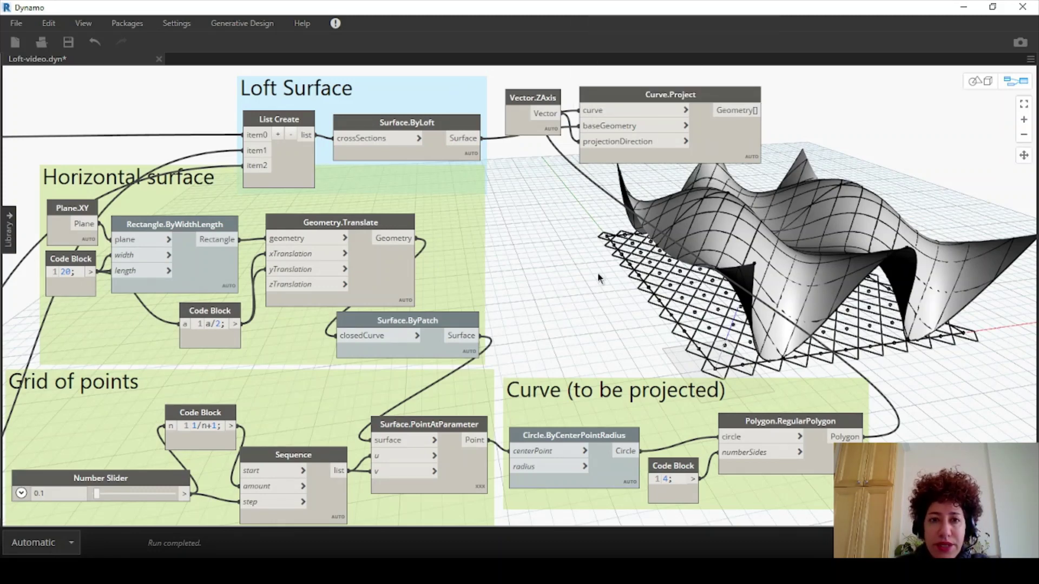
# Step: Group the Vector.ZAxis and Curve.Project nodes and title the group "Projected Curves on surface"
pyautogui.moveTo(597, 277); pyautogui.dragTo(455, 362, button='middle')
pyautogui.scroll(3, 283, 173)
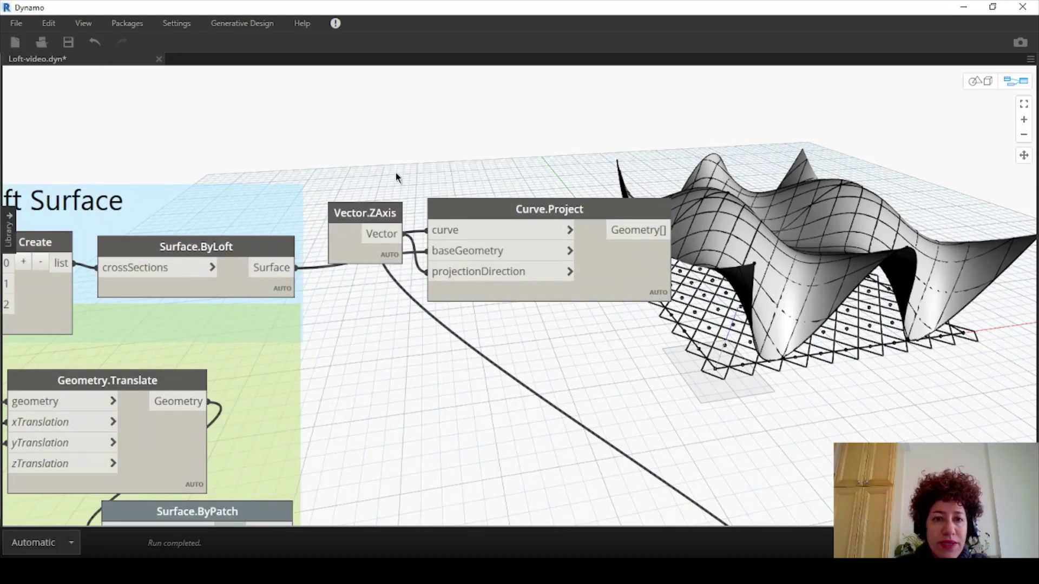
pyautogui.moveTo(395, 176); pyautogui.dragTo(461, 151, button='middle')
pyautogui.moveTo(559, 130); pyautogui.dragTo(447, 261)
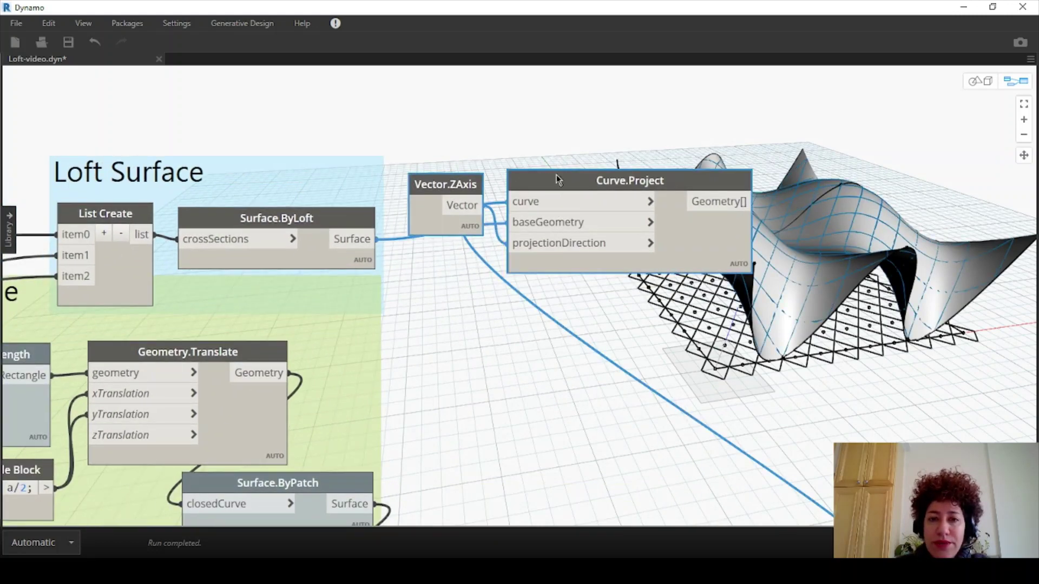
pyautogui.rightClick(557, 177)
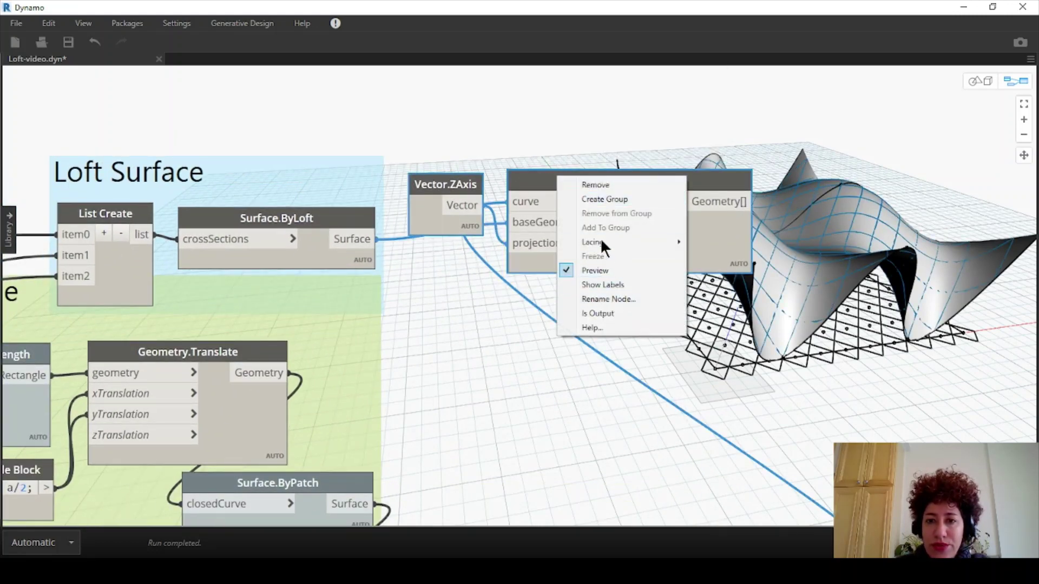
pyautogui.click(611, 199)
pyautogui.click(533, 139)
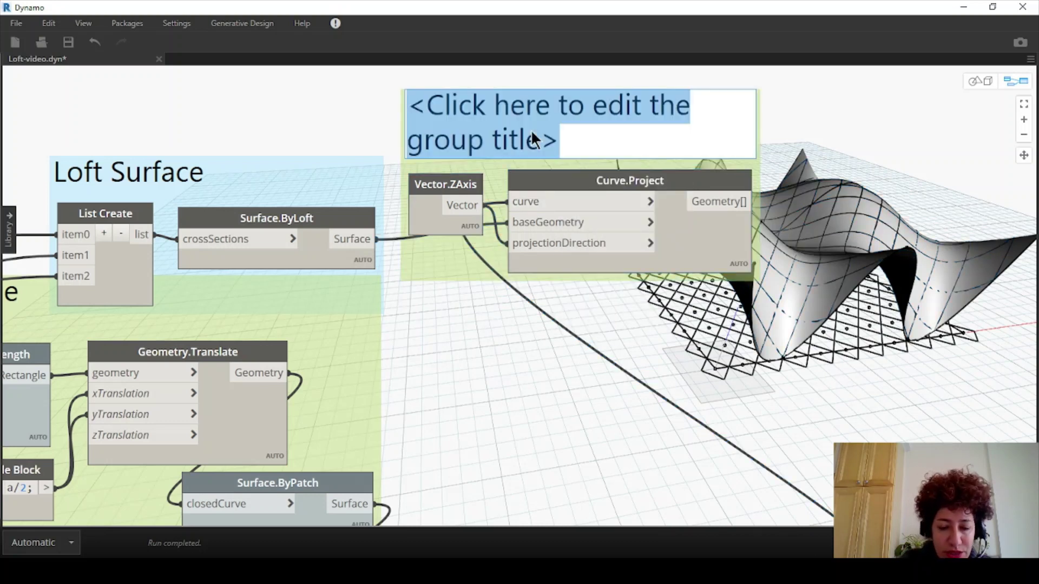
pyautogui.write('Projected C')
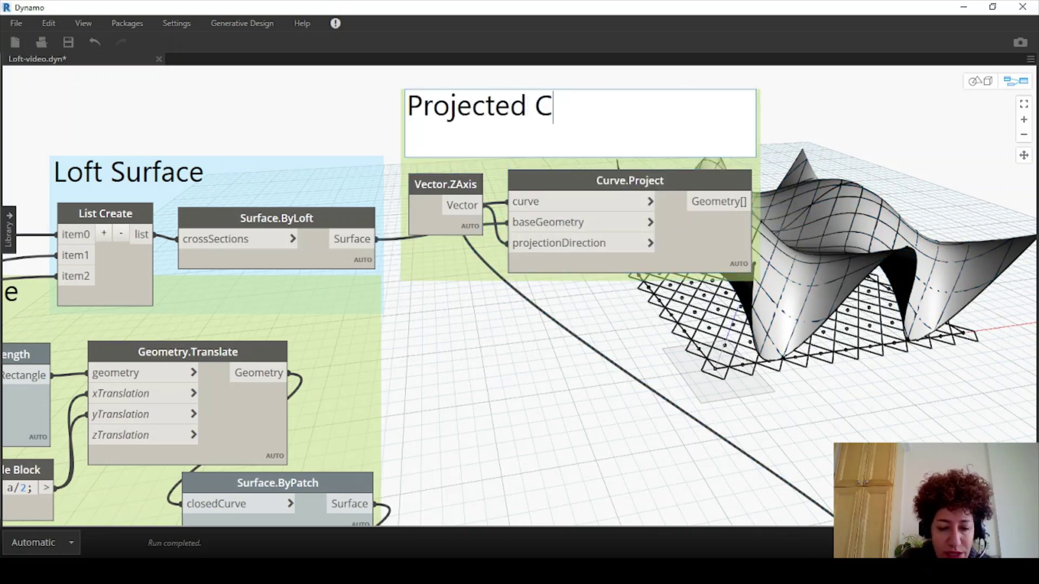
pyautogui.write('urves on s')
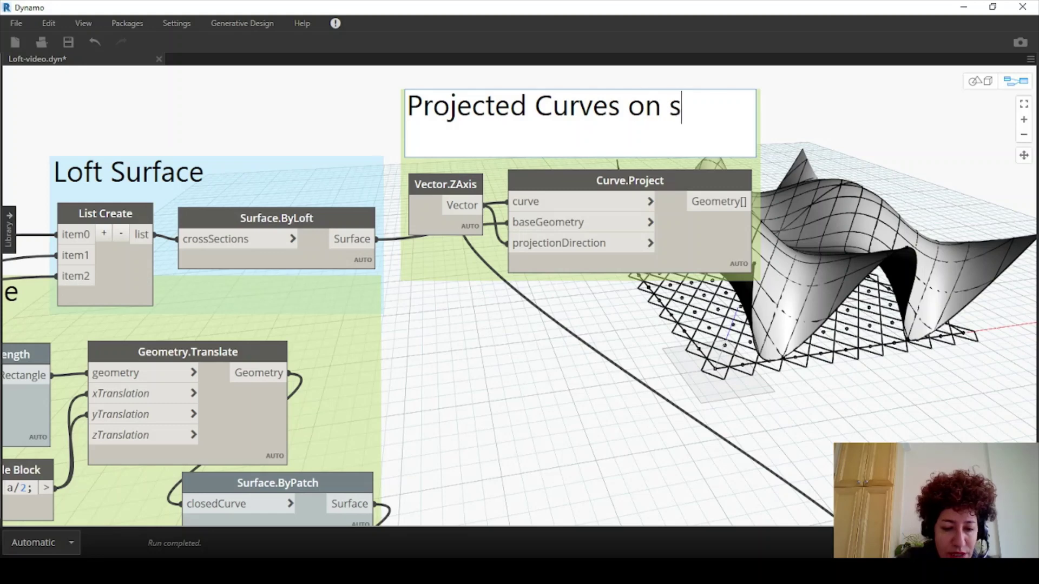
pyautogui.write('urface')
pyautogui.click(493, 382)
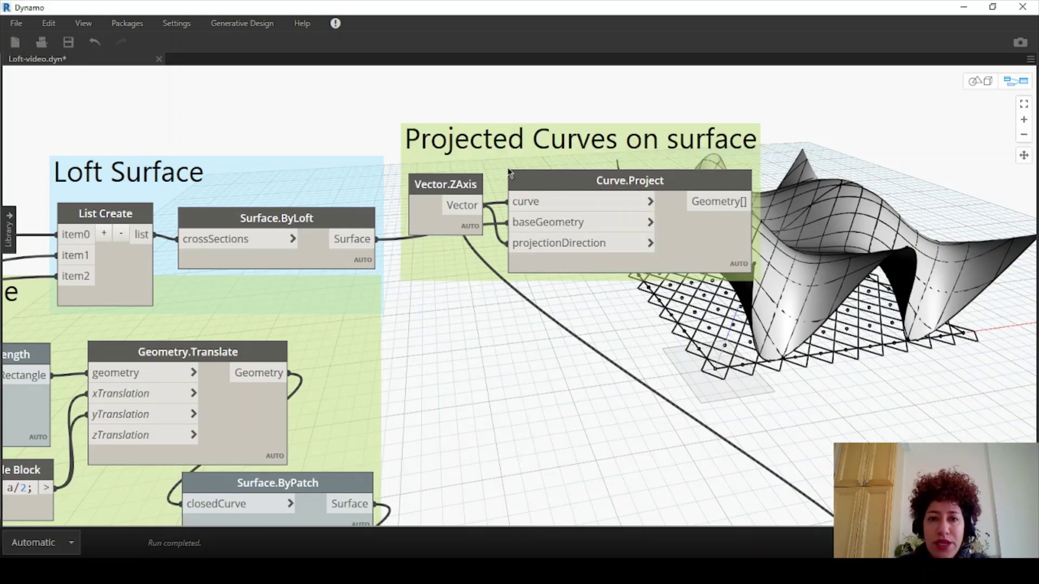
# Step: Move the Projected Curves on surface group down beside the Loft Surface group and preview the Curve.Project output
pyautogui.moveTo(500, 160); pyautogui.dragTo(491, 186)
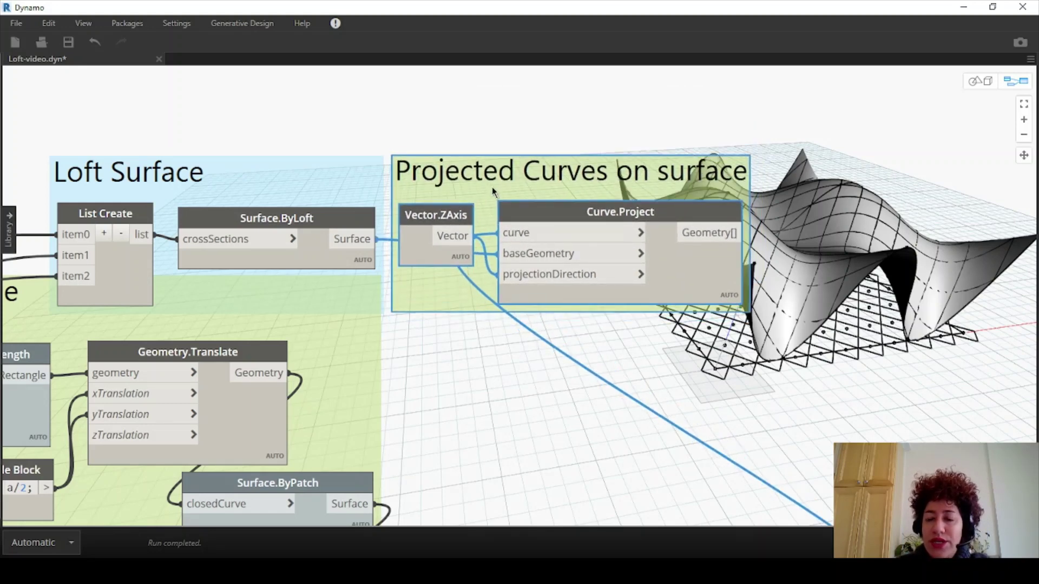
pyautogui.scroll(-2, 491, 186)
pyautogui.moveTo(491, 186); pyautogui.dragTo(279, 151, button='middle')
pyautogui.moveTo(436, 170)
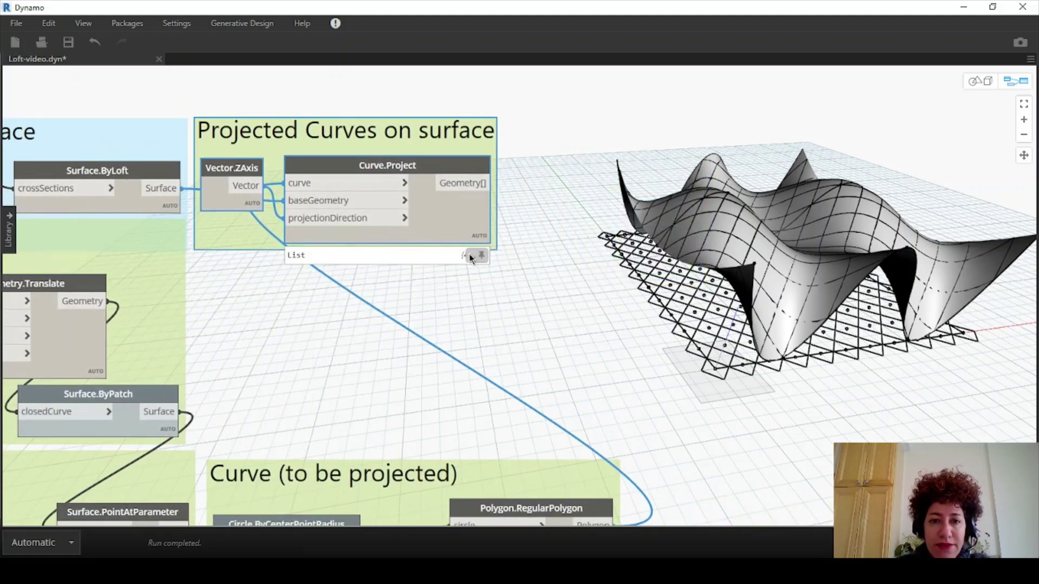
pyautogui.moveTo(470, 258)
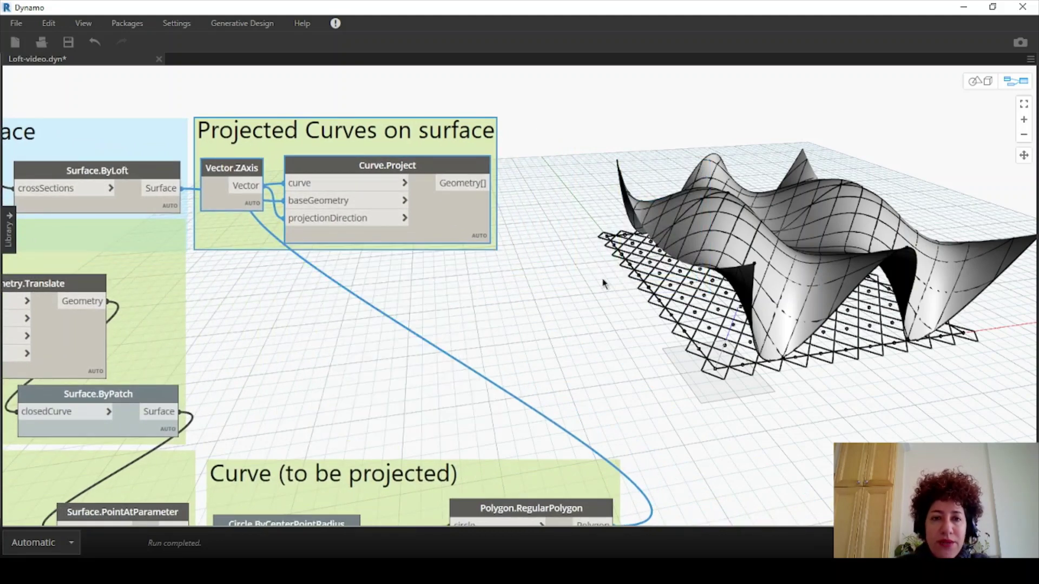
# Step: Add a Curve.Extrude node with direction and distance inputs next to the Projected Curves on surface group
pyautogui.moveTo(604, 280); pyautogui.dragTo(537, 280, button='middle')
pyautogui.scroll(1, 576, 238)
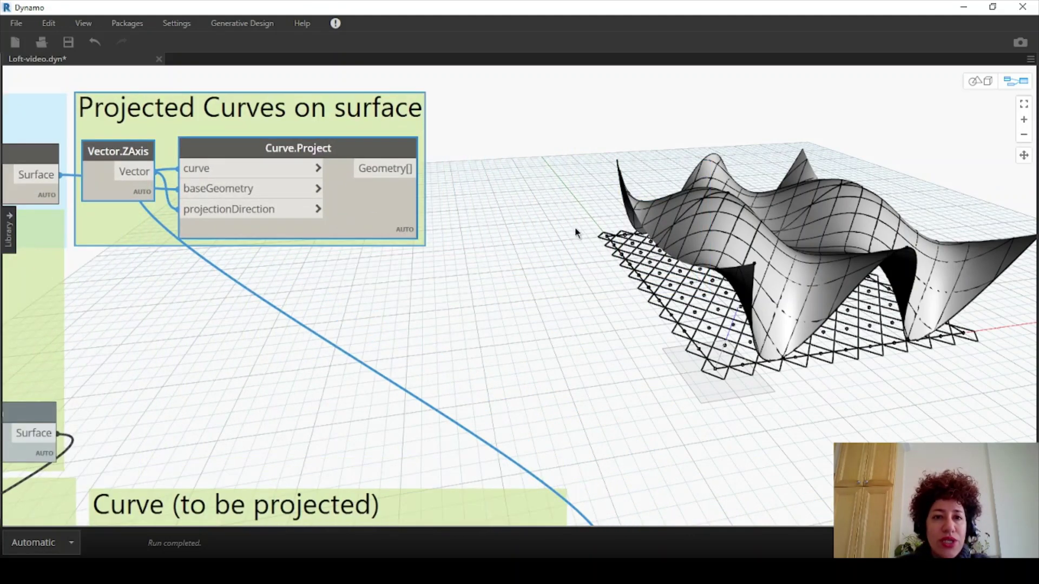
pyautogui.rightClick(551, 139)
pyautogui.write('ex')
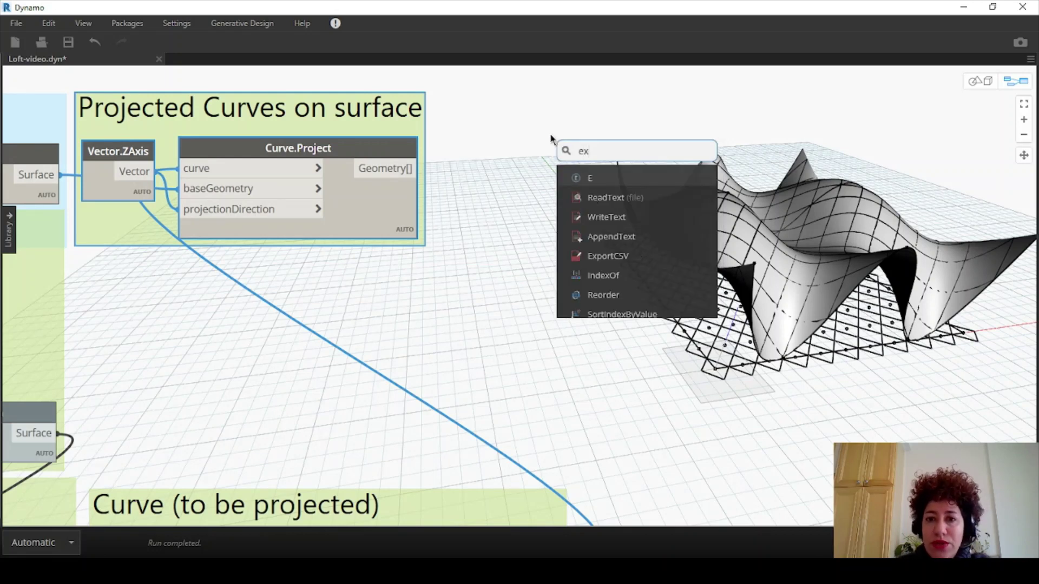
pyautogui.write('trude')
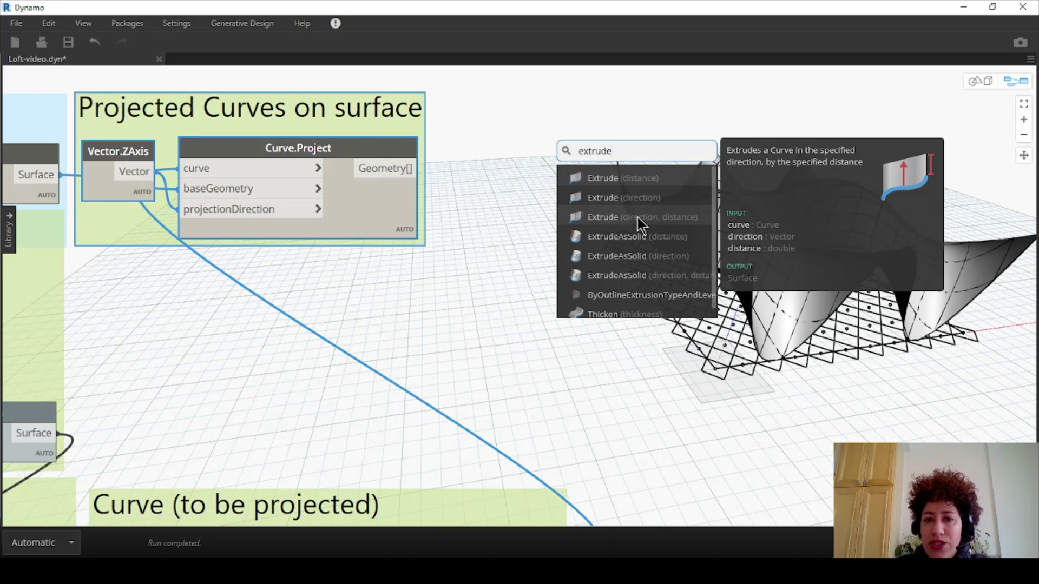
pyautogui.click(637, 217)
pyautogui.moveTo(678, 238); pyautogui.dragTo(510, 229)
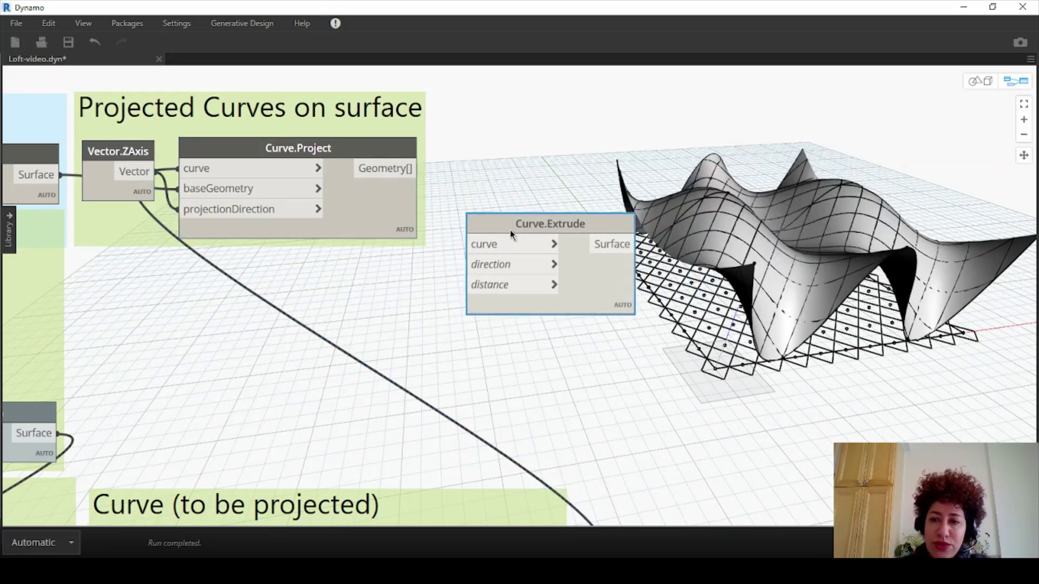
# Step: Add a second Vector.ZAxis node and wire its Vector output to the direction input of Curve.Extrude
pyautogui.rightClick(391, 296)
pyautogui.write('z')
pyautogui.click(476, 335)
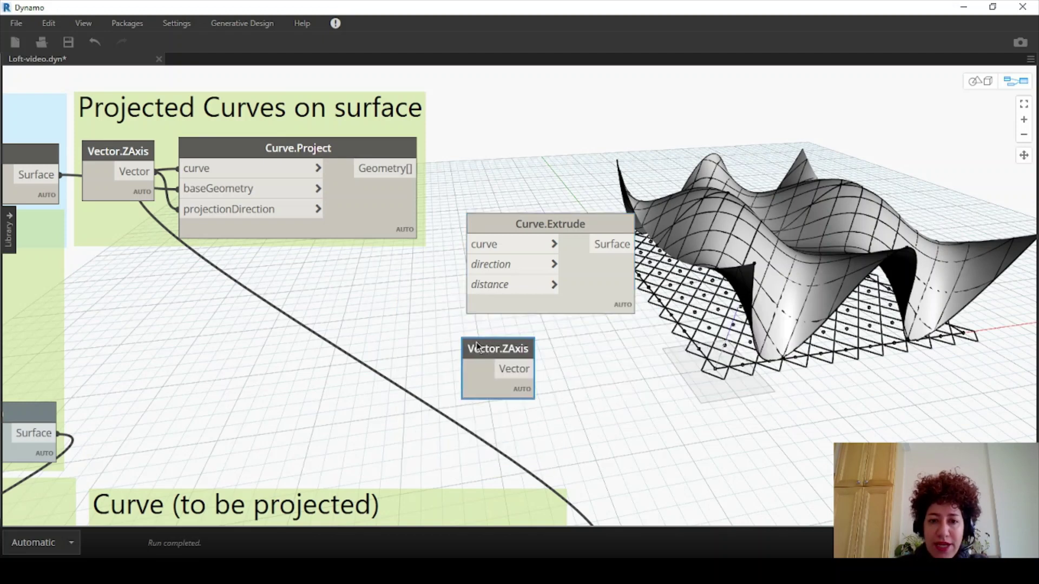
pyautogui.moveTo(477, 346); pyautogui.dragTo(369, 256)
pyautogui.moveTo(425, 282); pyautogui.dragTo(465, 264)
pyautogui.click(404, 339)
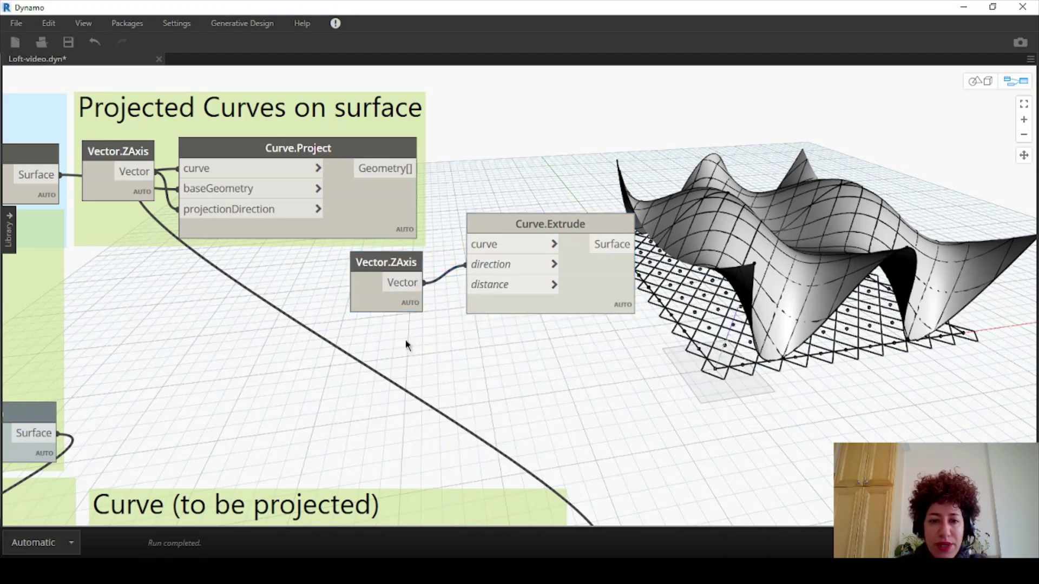
# Step: Feed the Curve.Extrude distance from a new code block of 0.3 and wire the Curve.Project geometry to its curve input
pyautogui.doubleClick(406, 341)
pyautogui.write('0')
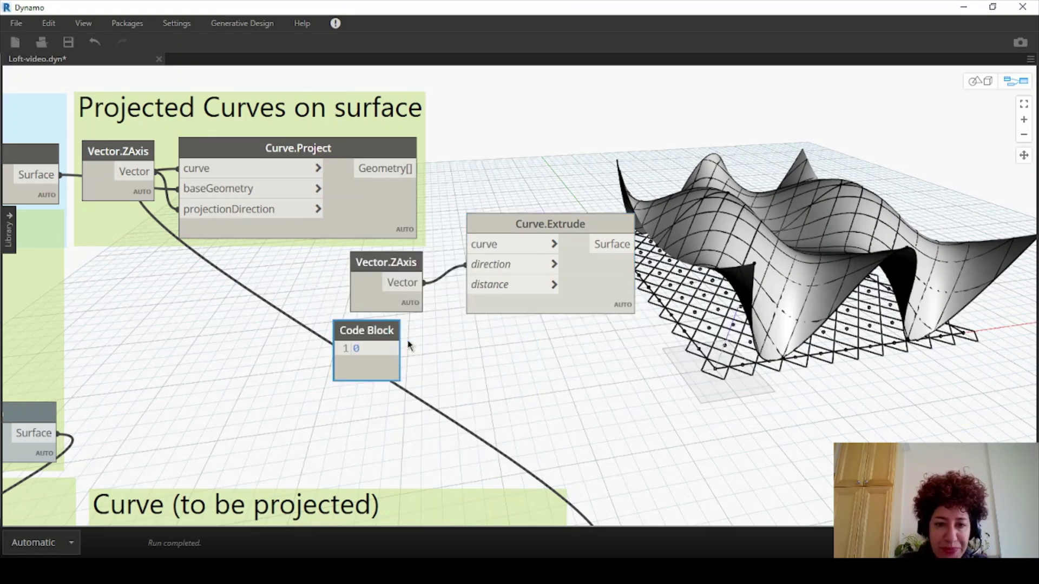
pyautogui.write('.3;')
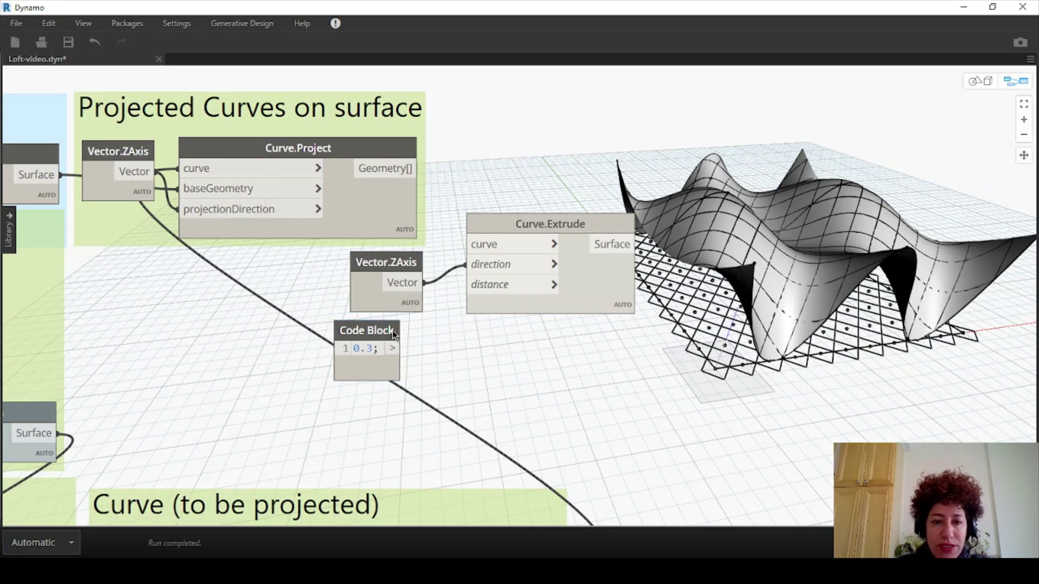
pyautogui.moveTo(393, 328); pyautogui.dragTo(468, 284)
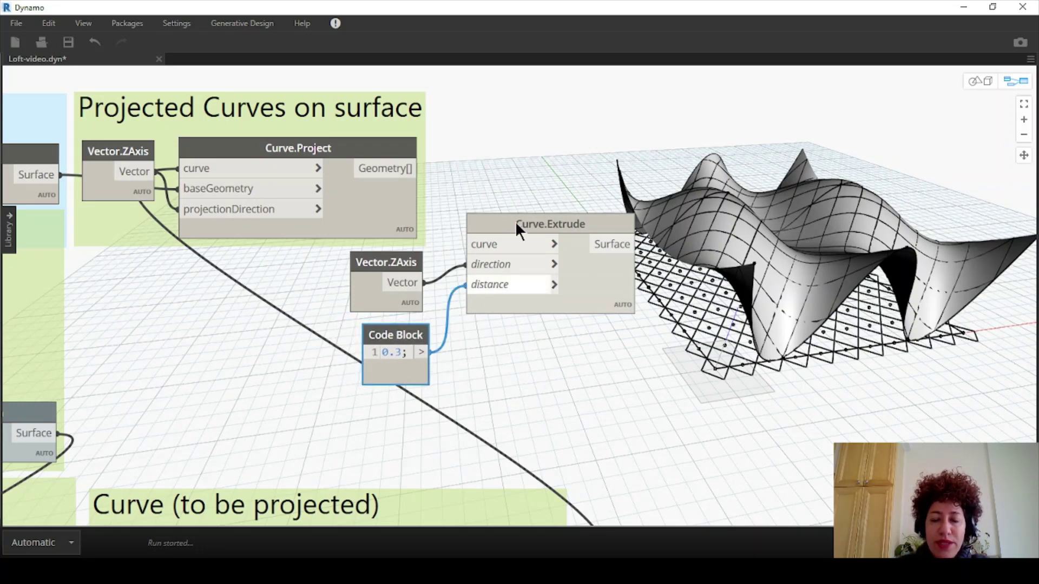
pyautogui.moveTo(515, 221); pyautogui.dragTo(499, 230)
pyautogui.moveTo(401, 168); pyautogui.dragTo(459, 254)
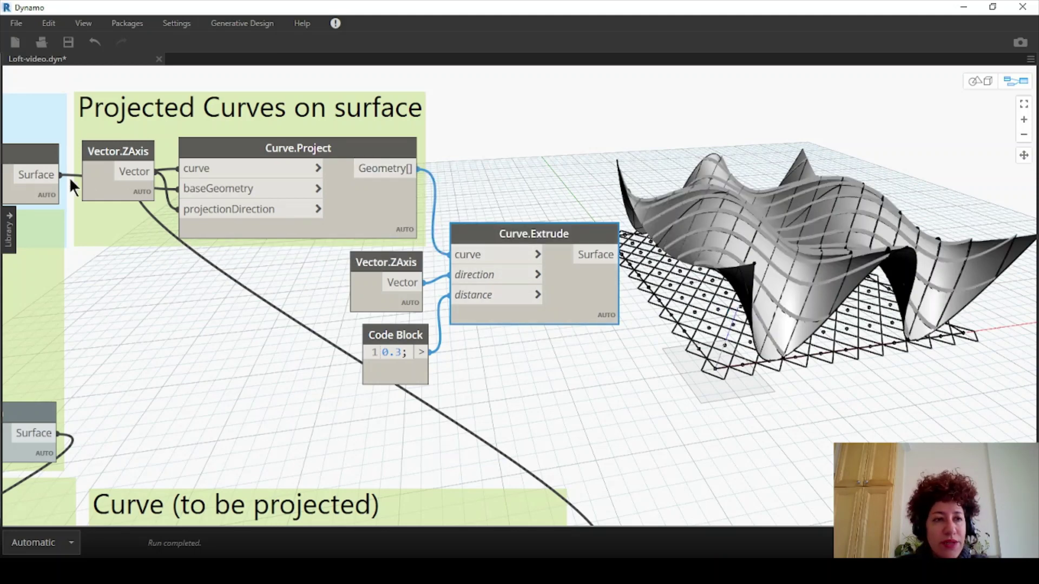
# Step: Turn off the geometry preview of the Surface.ByLoft node and inspect the extruded curves in the 3D view
pyautogui.rightClick(43, 154)
pyautogui.click(100, 247)
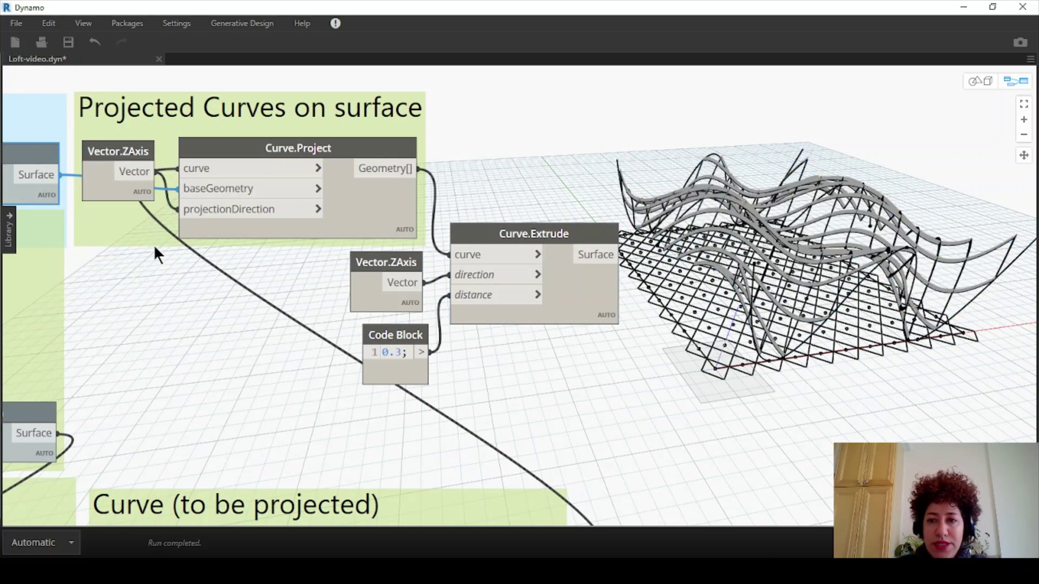
pyautogui.click(981, 83)
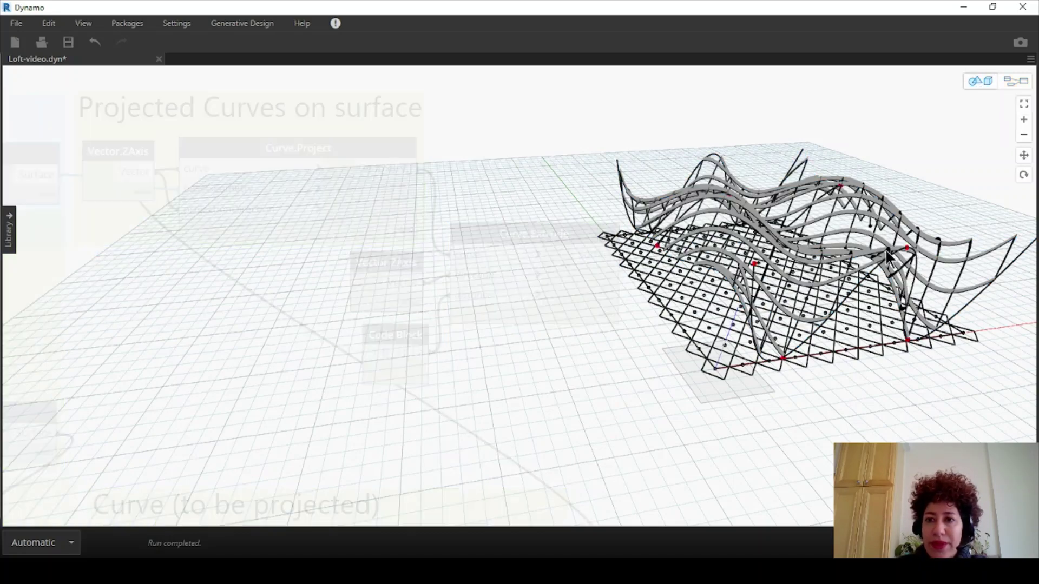
pyautogui.moveTo(895, 260); pyautogui.dragTo(878, 241, button='right')
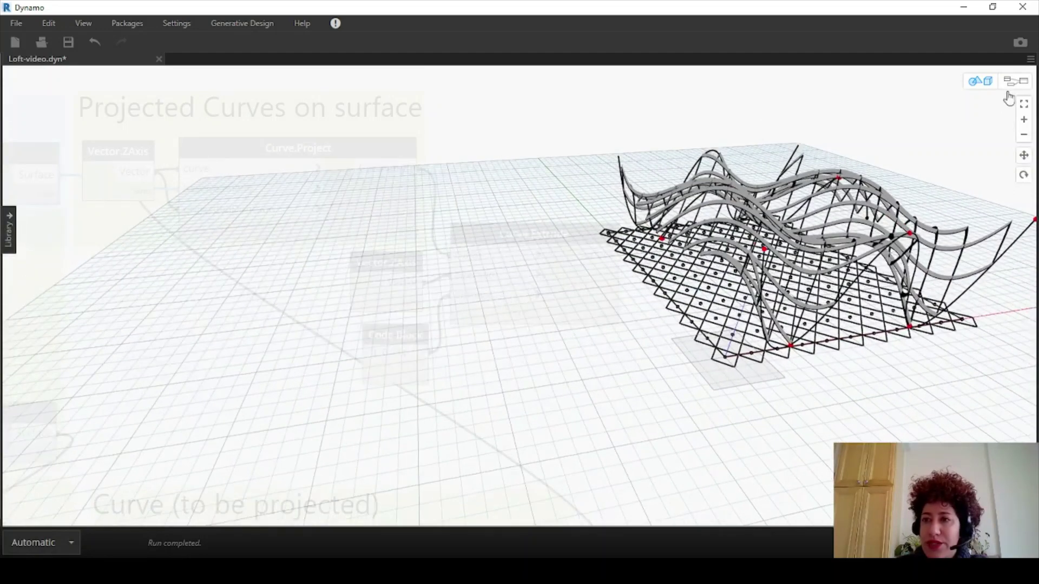
pyautogui.click(1015, 81)
# Step: Move the extrusion nodes below the Projected Curves on surface group and add a Surface.Thicken node with a thickness input
pyautogui.moveTo(519, 228); pyautogui.dragTo(278, 272)
pyautogui.moveTo(382, 383)
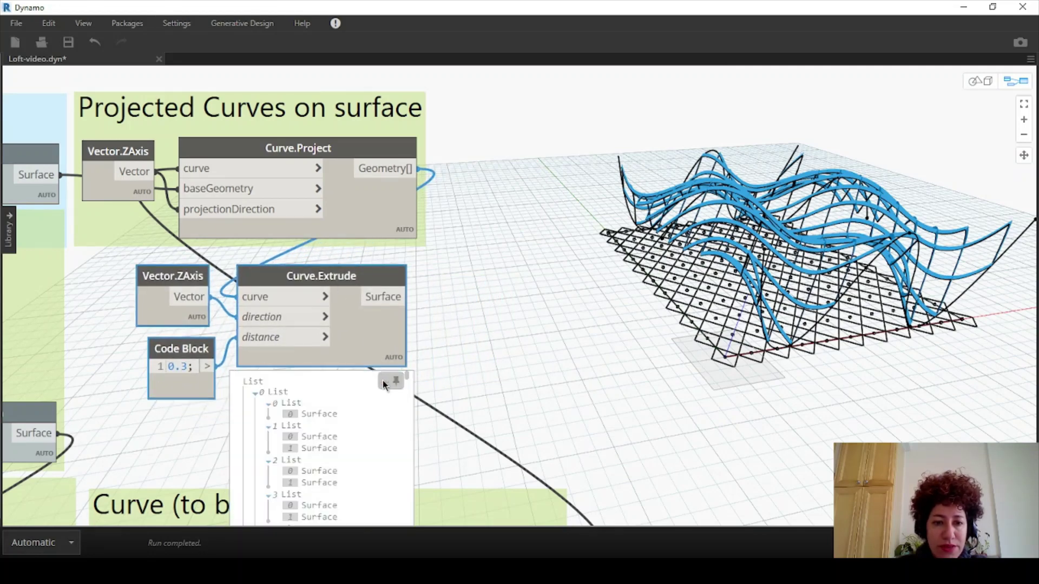
pyautogui.rightClick(448, 286)
pyautogui.write('thicken')
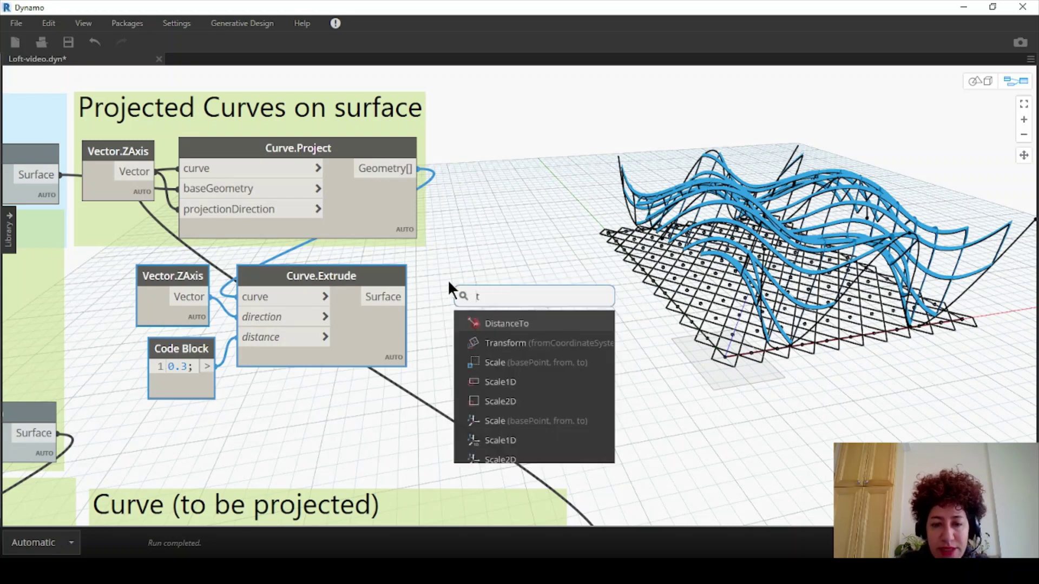
pyautogui.click(549, 362)
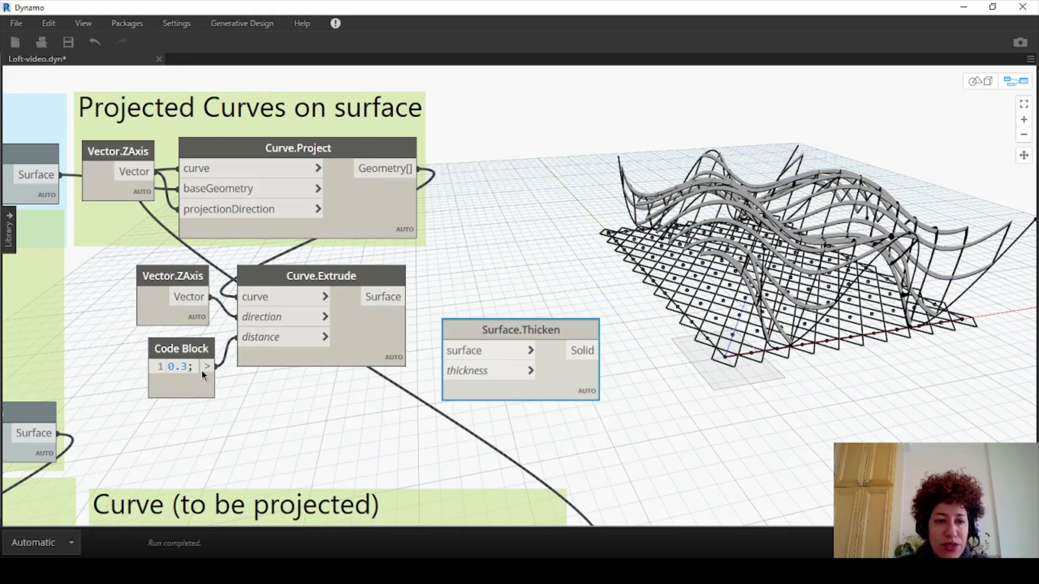
# Step: Wire the 0.3 code block to the Surface.Thicken thickness and the Curve.Extrude surface to its surface input
pyautogui.moveTo(207, 367); pyautogui.dragTo(449, 372)
pyautogui.moveTo(355, 275); pyautogui.dragTo(369, 261)
pyautogui.moveTo(425, 288); pyautogui.dragTo(450, 352)
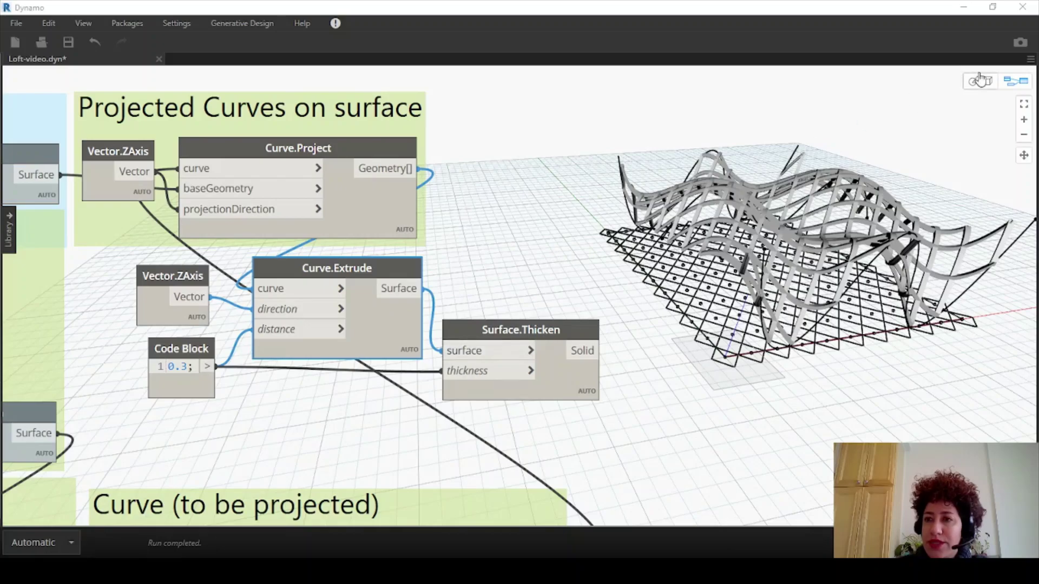
# Step: Examine the thickened lattice structure from several angles in the 3D view
pyautogui.click(980, 80)
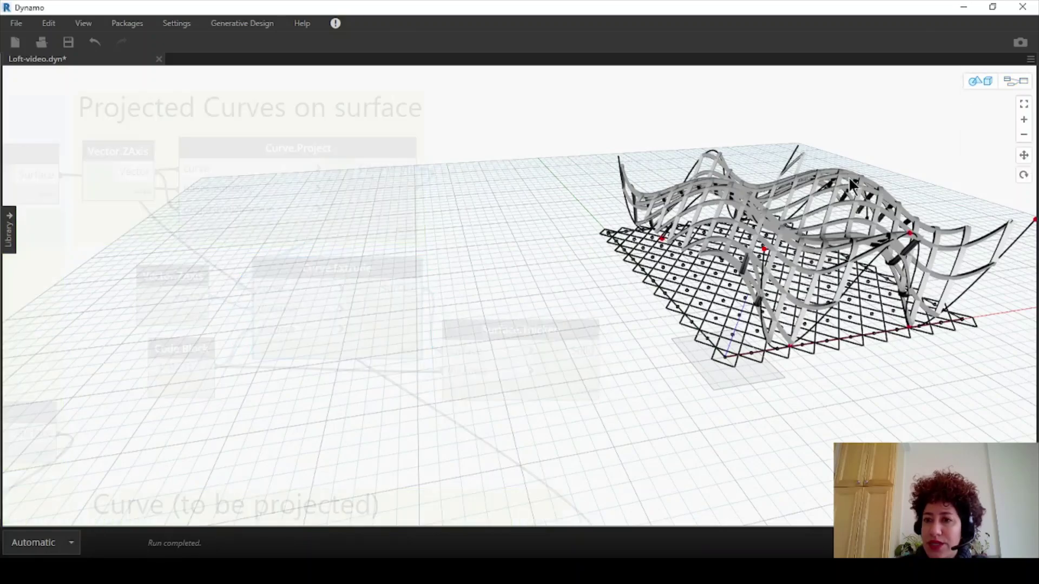
pyautogui.moveTo(849, 176); pyautogui.dragTo(772, 159, button='right')
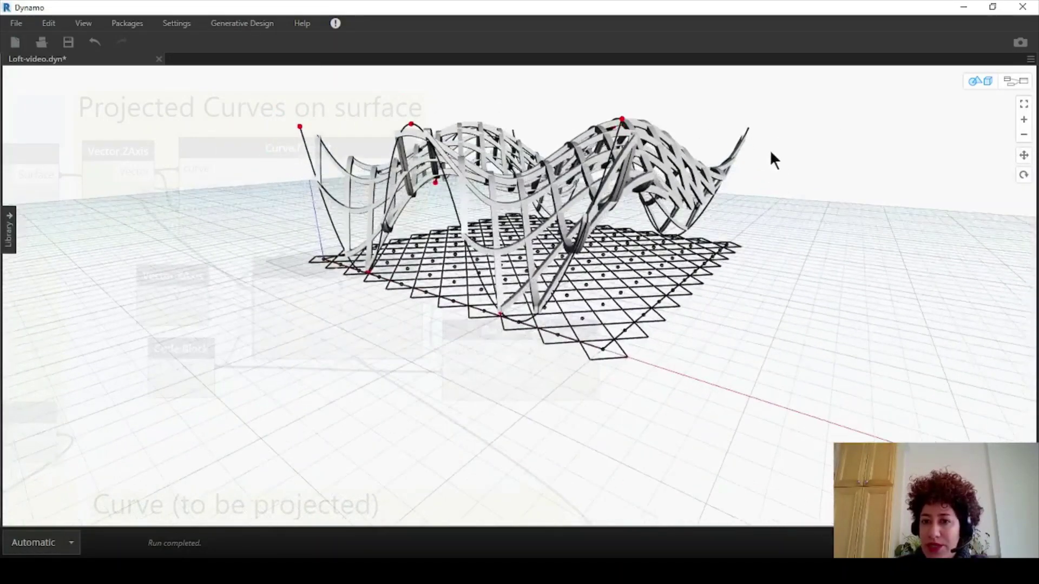
pyautogui.moveTo(632, 165); pyautogui.dragTo(628, 190, button='right')
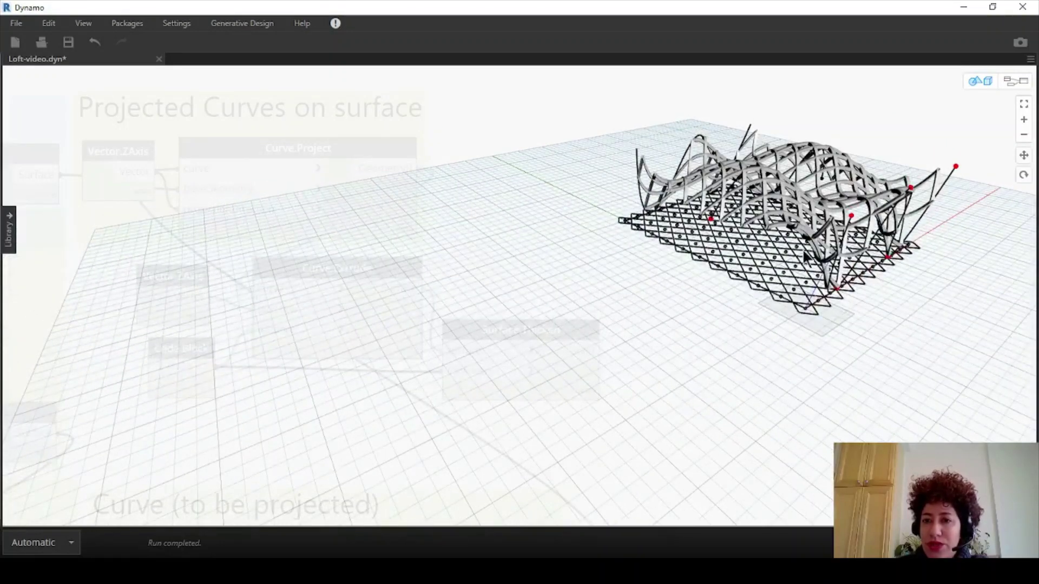
pyautogui.moveTo(882, 195)
pyautogui.mouseDown(button='right')
pyautogui.moveTo(843, 189)
pyautogui.moveTo(899, 163)
pyautogui.mouseUp(button='right')
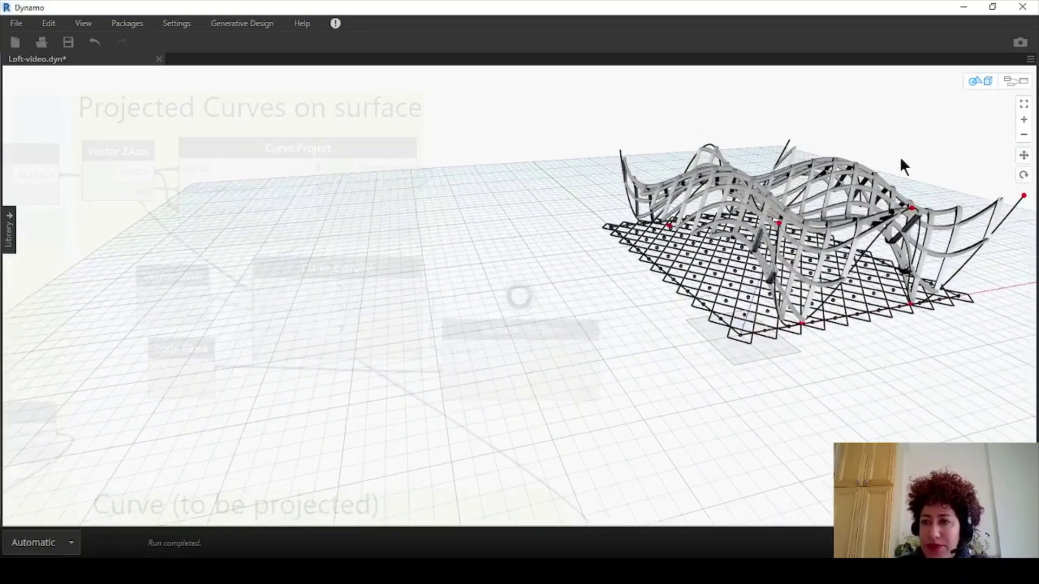
pyautogui.click(1016, 81)
# Step: Group the Vector.ZAxis, 0.3 code block, Curve.Extrude and Surface.Thicken nodes below the Projected Curves on surface group
pyautogui.scroll(-2, 544, 264)
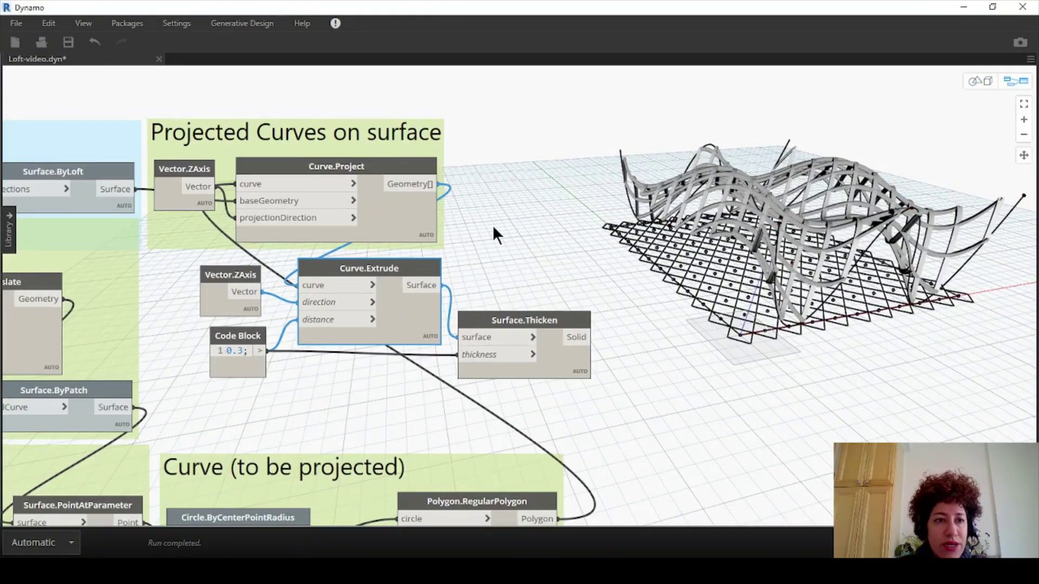
pyautogui.moveTo(541, 399); pyautogui.dragTo(259, 254)
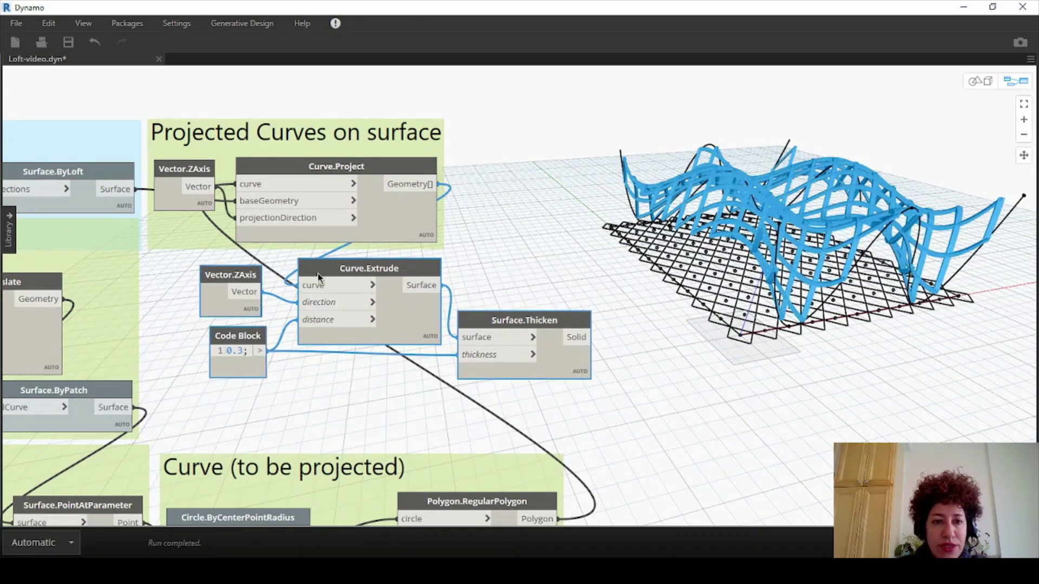
pyautogui.scroll(1, 317, 274)
pyautogui.rightClick(351, 277)
pyautogui.click(437, 297)
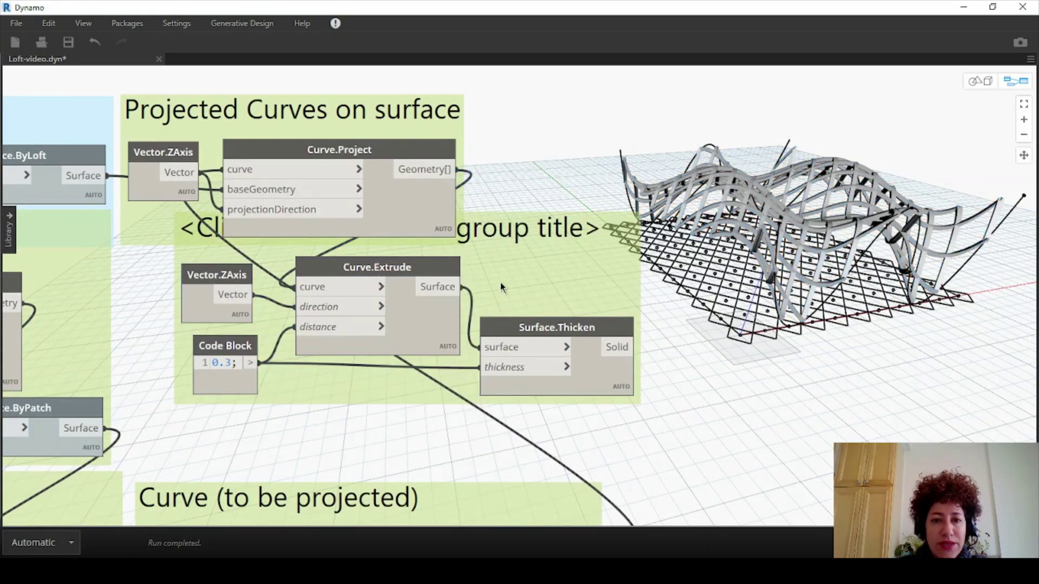
# Step: Place the new group clear of the Projected Curves on surface group and title it "Solids out of projected curves"
pyautogui.moveTo(499, 281); pyautogui.dragTo(474, 311)
pyautogui.doubleClick(486, 270)
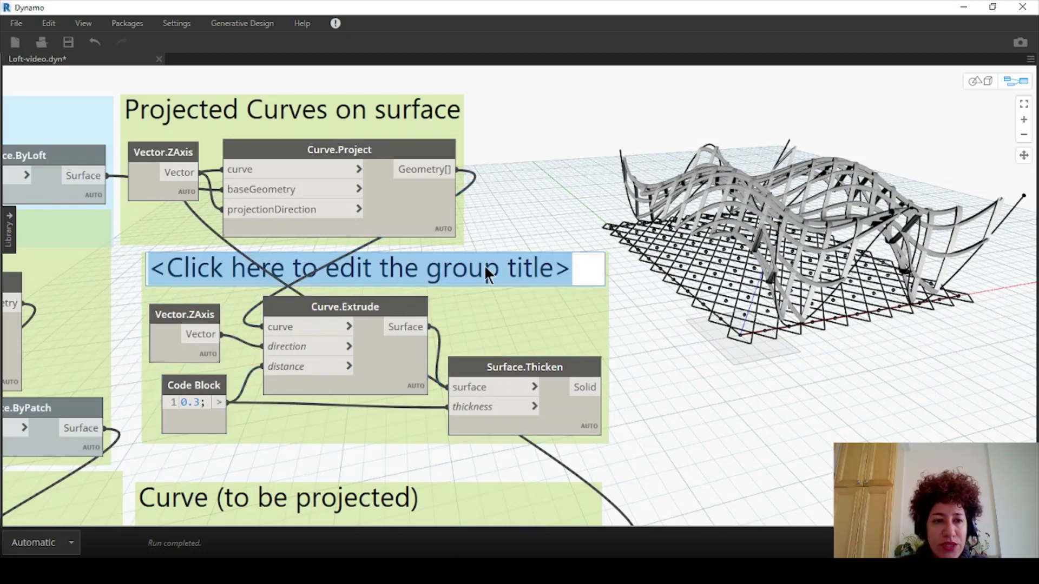
pyautogui.write('Solids out of projected')
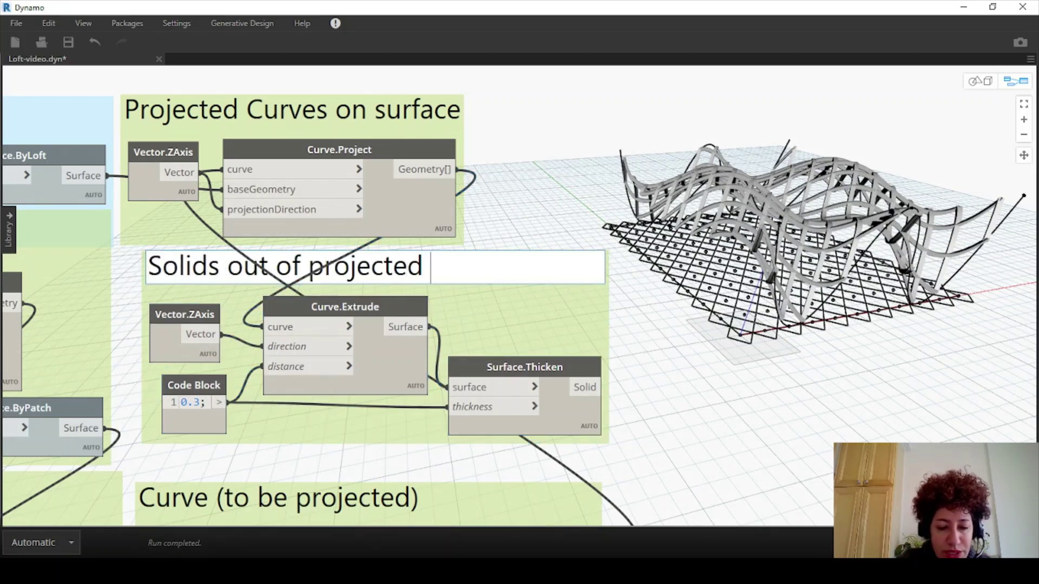
pyautogui.write(' curves')
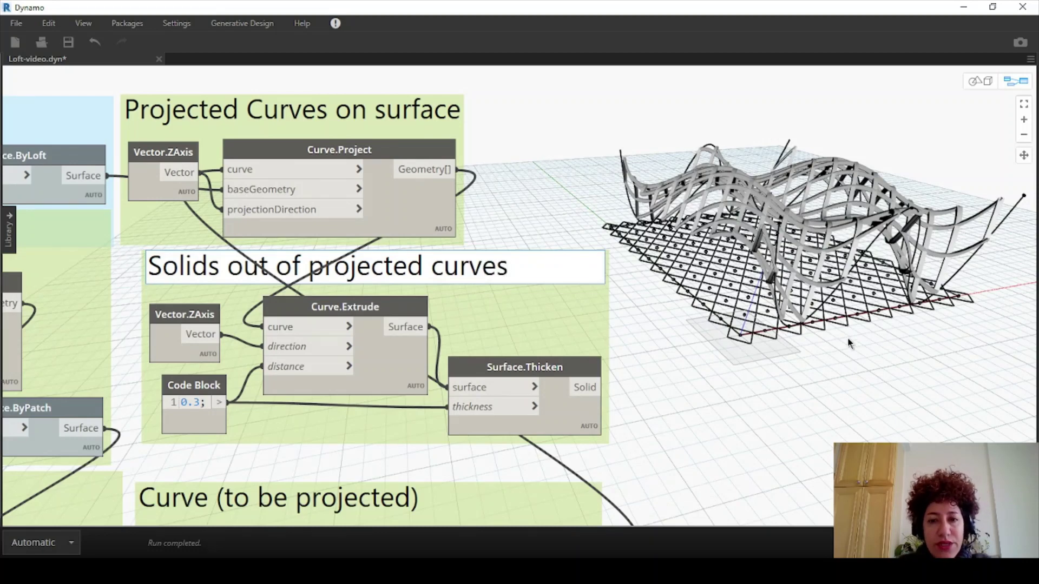
pyautogui.click(813, 377)
pyautogui.moveTo(520, 298)
pyautogui.mouseDown()
pyautogui.moveTo(533, 313)
pyautogui.moveTo(516, 305)
pyautogui.mouseUp()
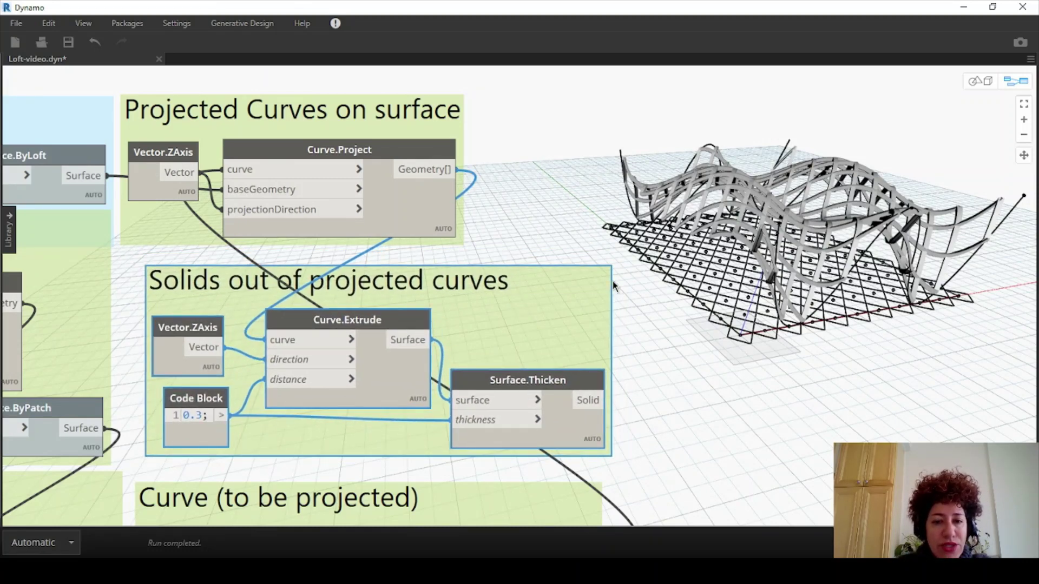
# Step: Move the Loft Surface group higher in the graph, above the Projected Curves on surface group
pyautogui.moveTo(613, 285); pyautogui.dragTo(725, 377, button='middle')
pyautogui.moveTo(198, 195); pyautogui.dragTo(191, 50)
pyautogui.scroll(-3, 325, 202)
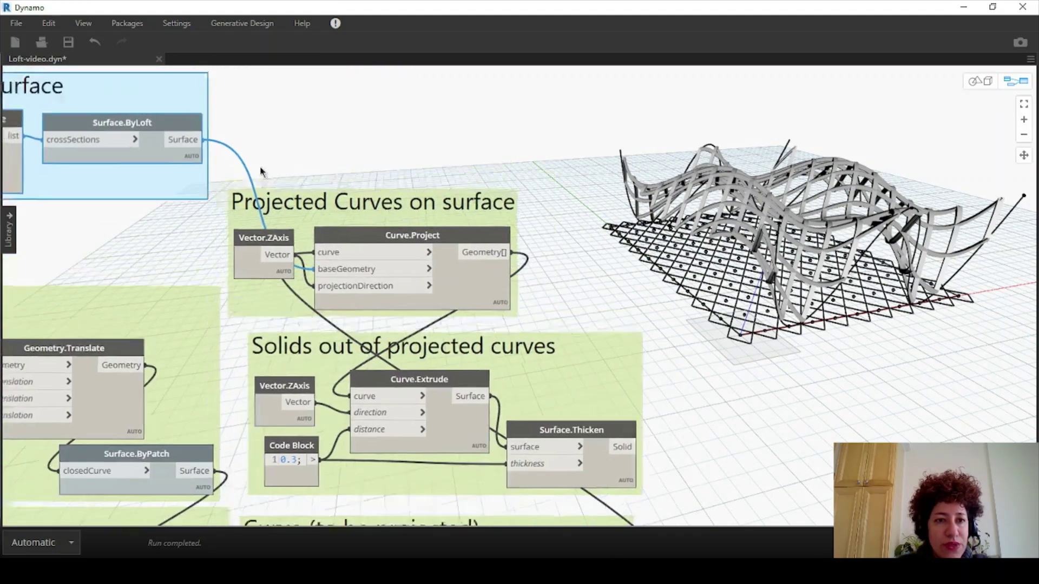
pyautogui.moveTo(325, 202); pyautogui.dragTo(335, 173, button='middle')
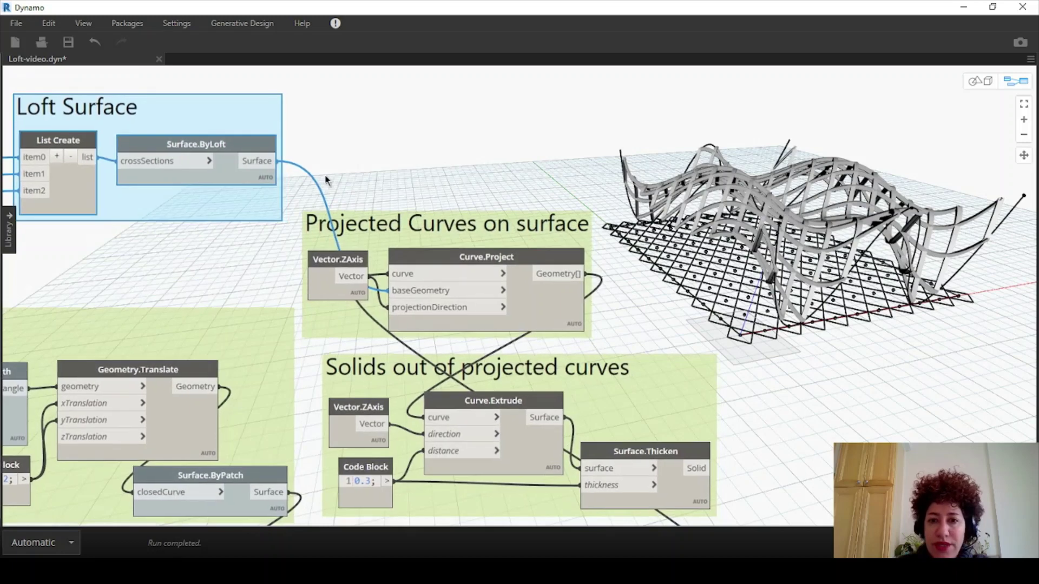
pyautogui.click(878, 351)
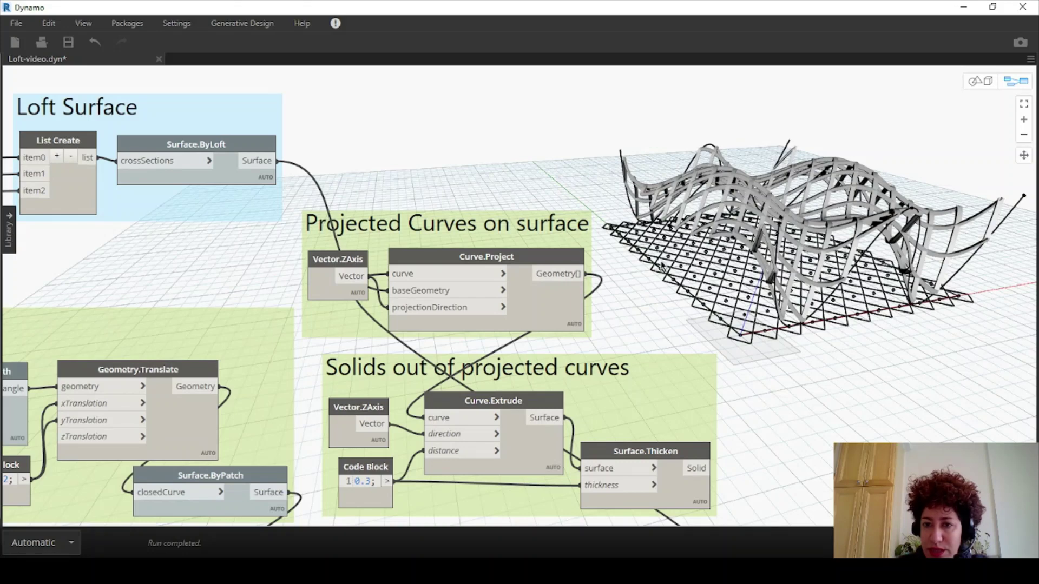
# Step: Add a Surface.PerimeterCurves node beside Surface.ByLoft, feed it the lofted surface and preview its output list
pyautogui.rightClick(428, 113)
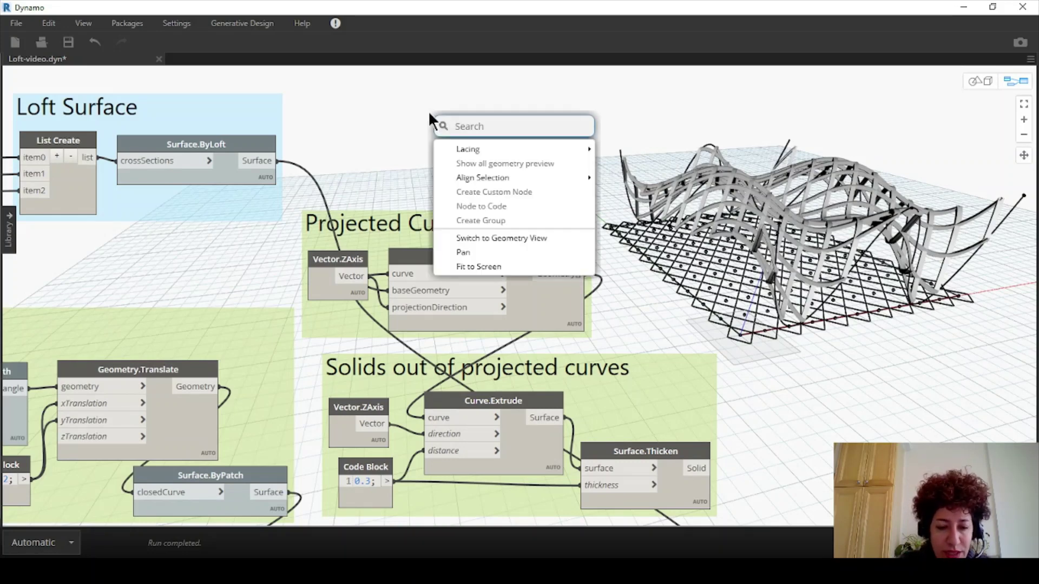
pyautogui.write('perimeter')
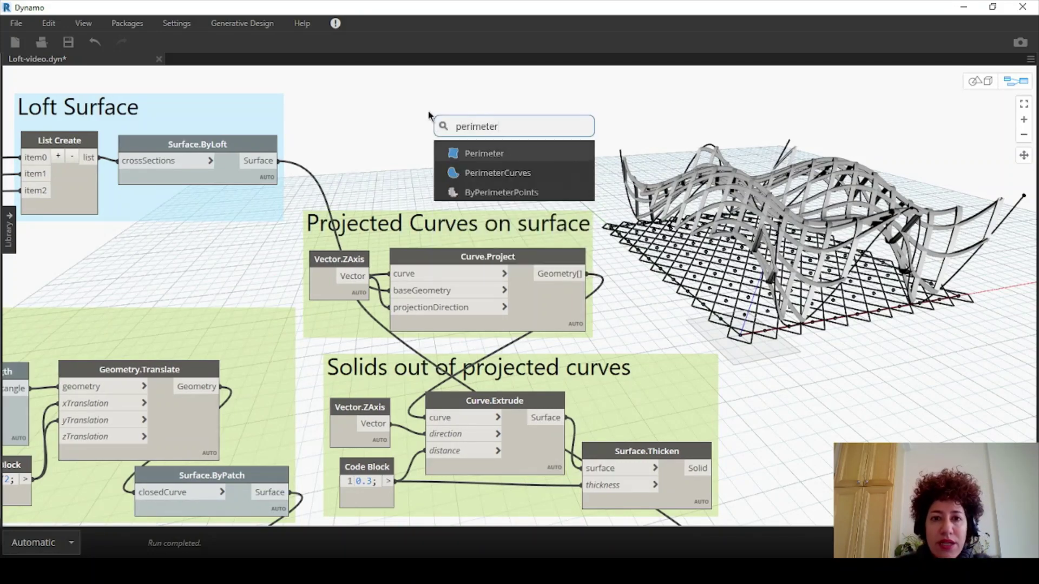
pyautogui.click(484, 175)
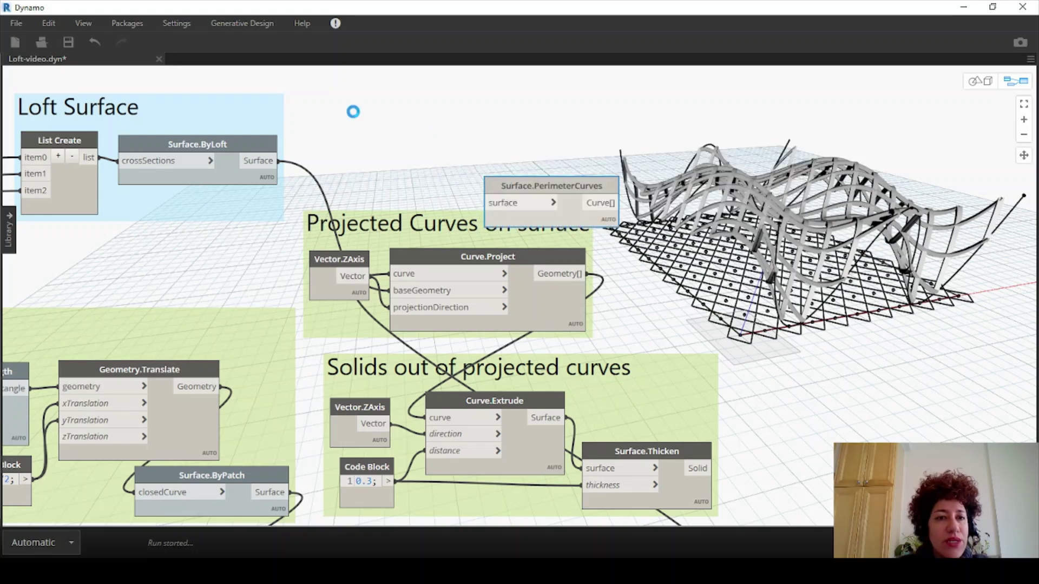
pyautogui.click(279, 161)
pyautogui.click(344, 151)
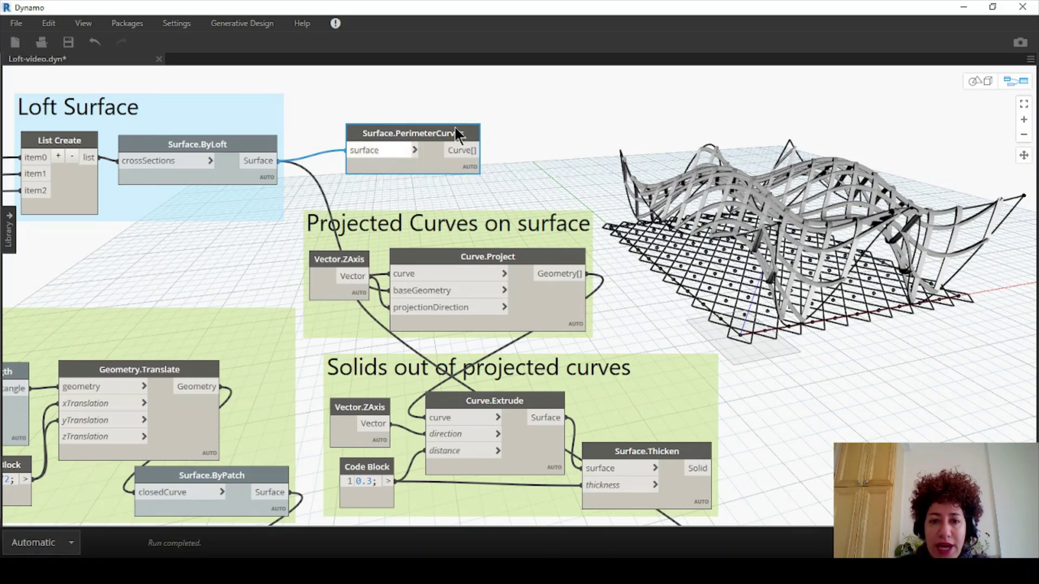
pyautogui.moveTo(463, 139)
pyautogui.moveTo(471, 187)
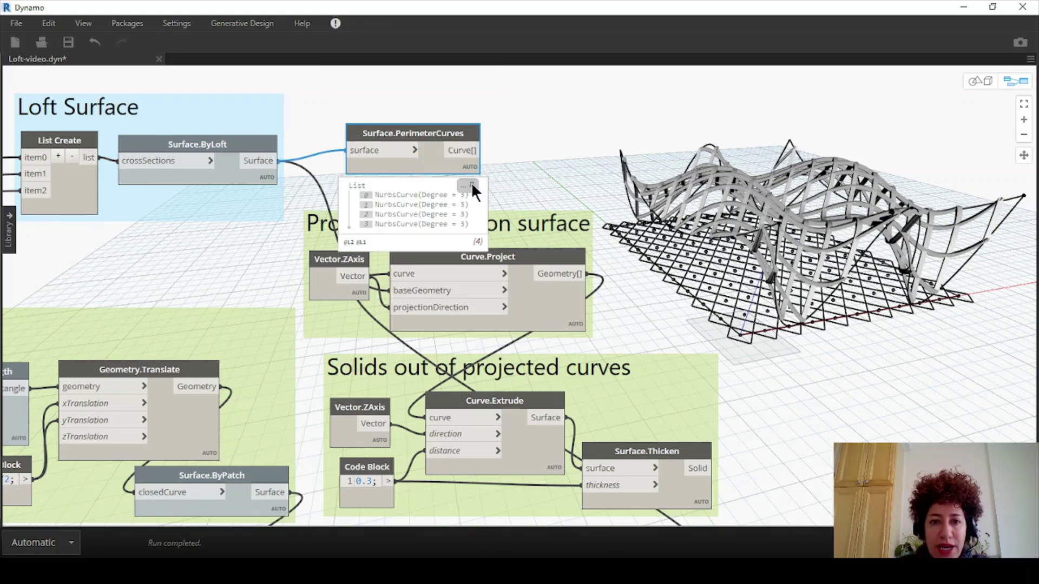
# Step: Move the Solids out of projected curves group to the lower right of the Projected Curves on surface group
pyautogui.scroll(-2, 427, 93)
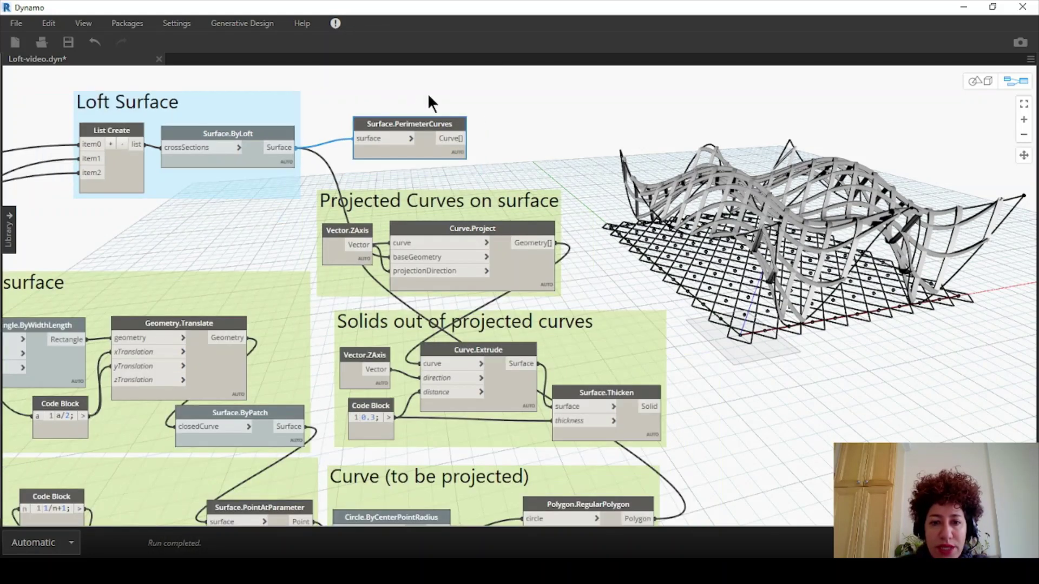
pyautogui.moveTo(511, 134); pyautogui.dragTo(379, 118, button='middle')
pyautogui.scroll(2, 414, 125)
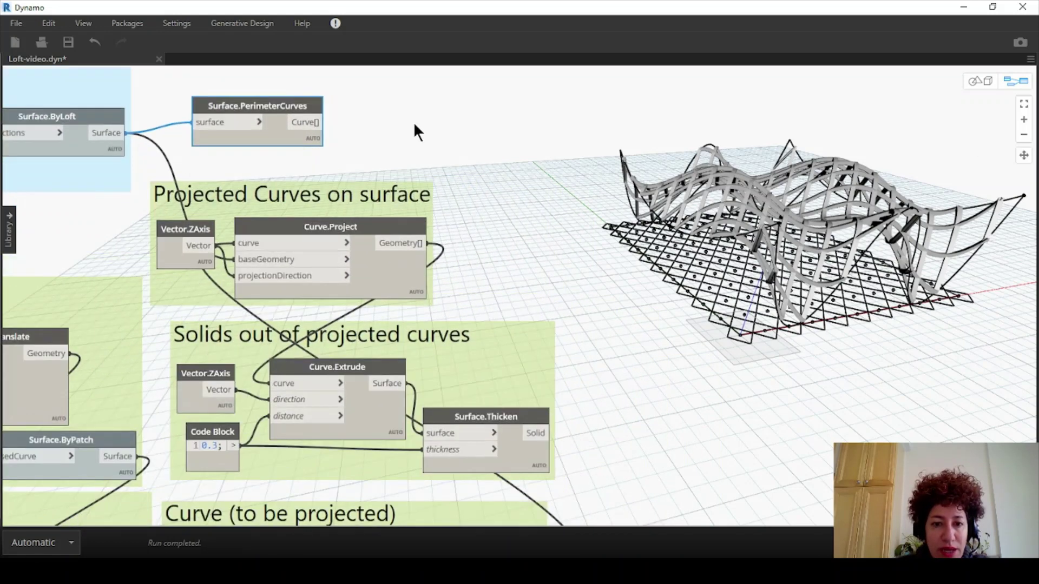
pyautogui.moveTo(409, 122); pyautogui.dragTo(395, 101, button='middle')
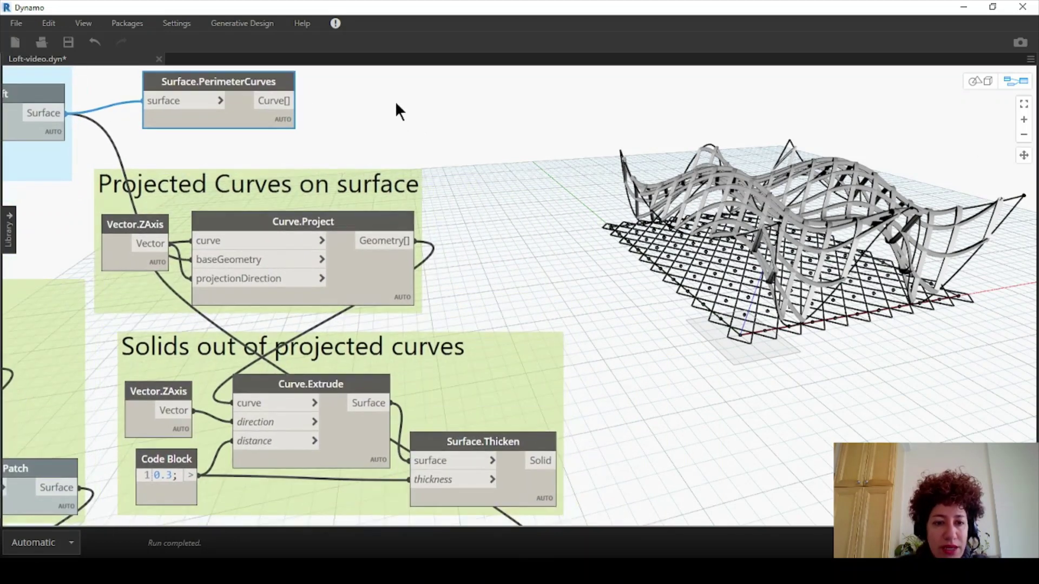
pyautogui.moveTo(550, 398); pyautogui.dragTo(788, 377)
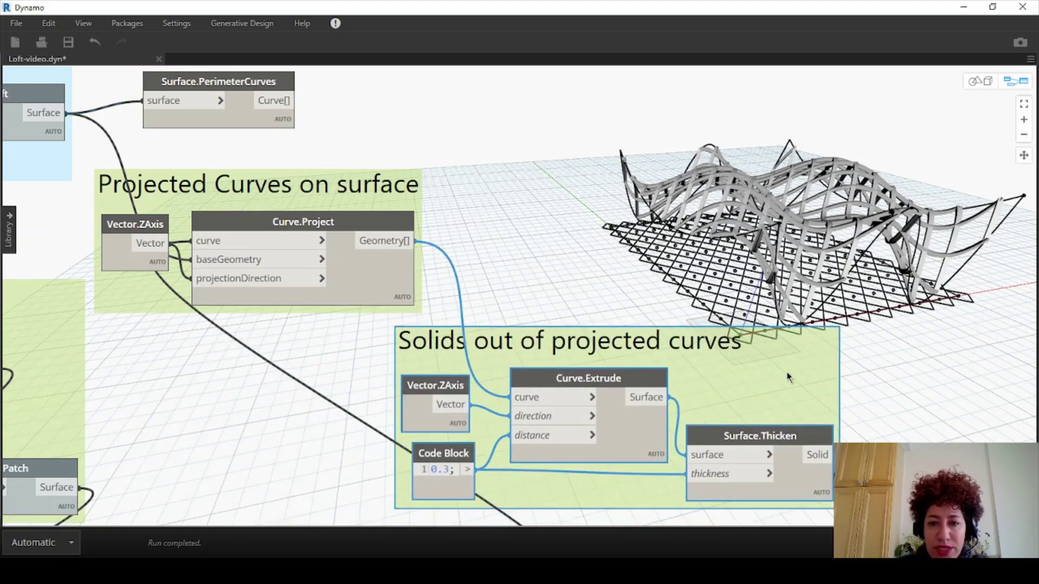
pyautogui.click(597, 259)
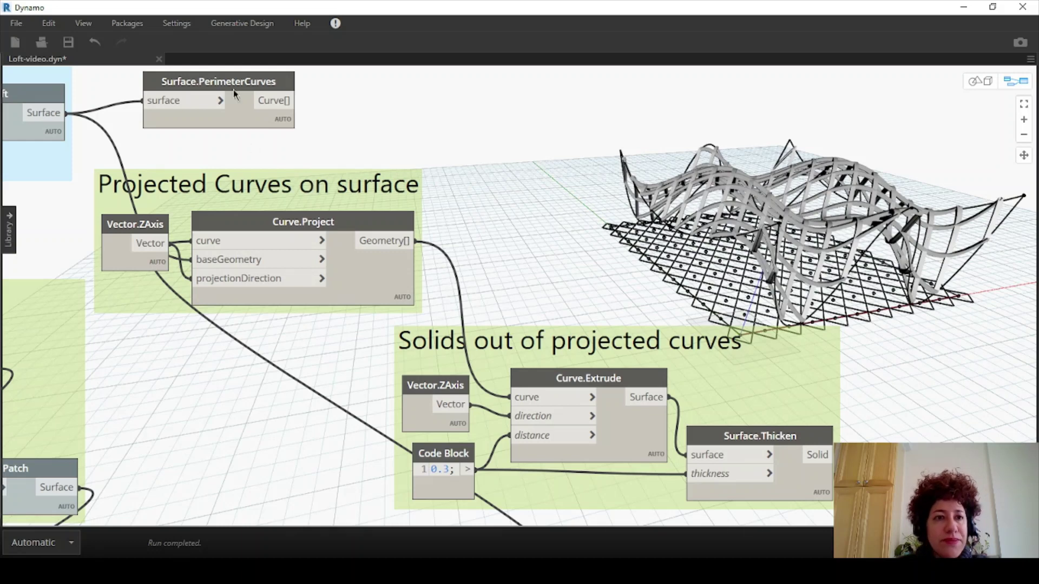
# Step: Raise the Projected Curves on surface group and place the Surface.PerimeterCurves node directly beneath Curve.Project
pyautogui.moveTo(224, 76); pyautogui.dragTo(494, 105)
pyautogui.moveTo(325, 188); pyautogui.dragTo(323, 94)
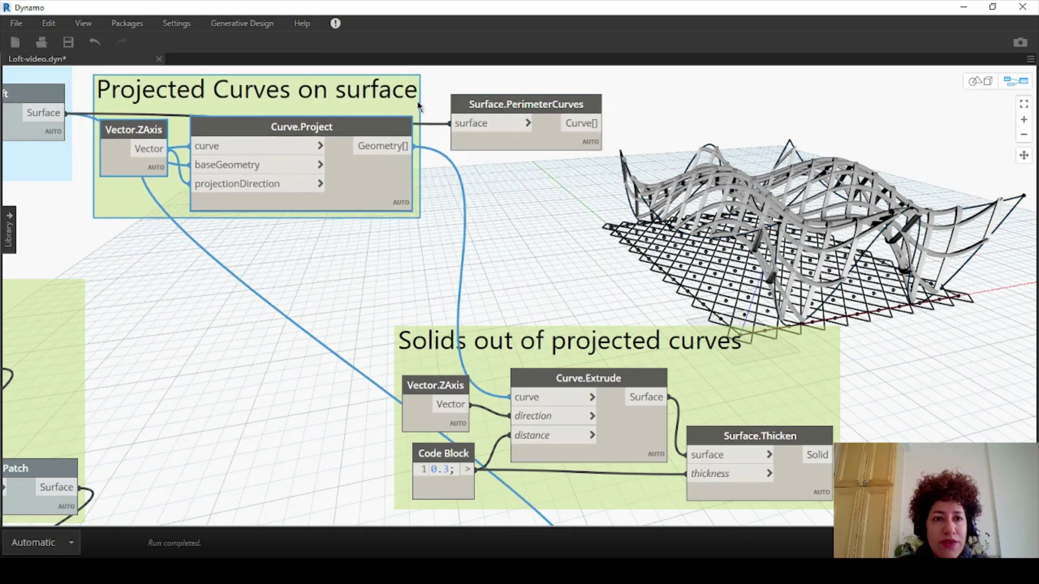
pyautogui.moveTo(498, 104); pyautogui.dragTo(304, 227)
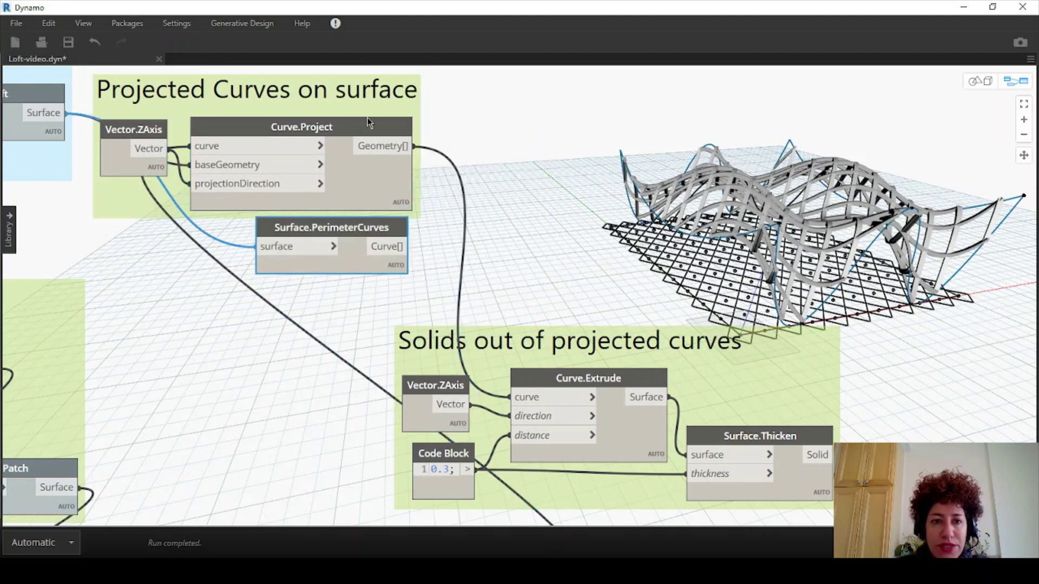
# Step: Add a List Create node to the right of the Curve.Project node and give it a second item input
pyautogui.rightClick(513, 202)
pyautogui.write('list')
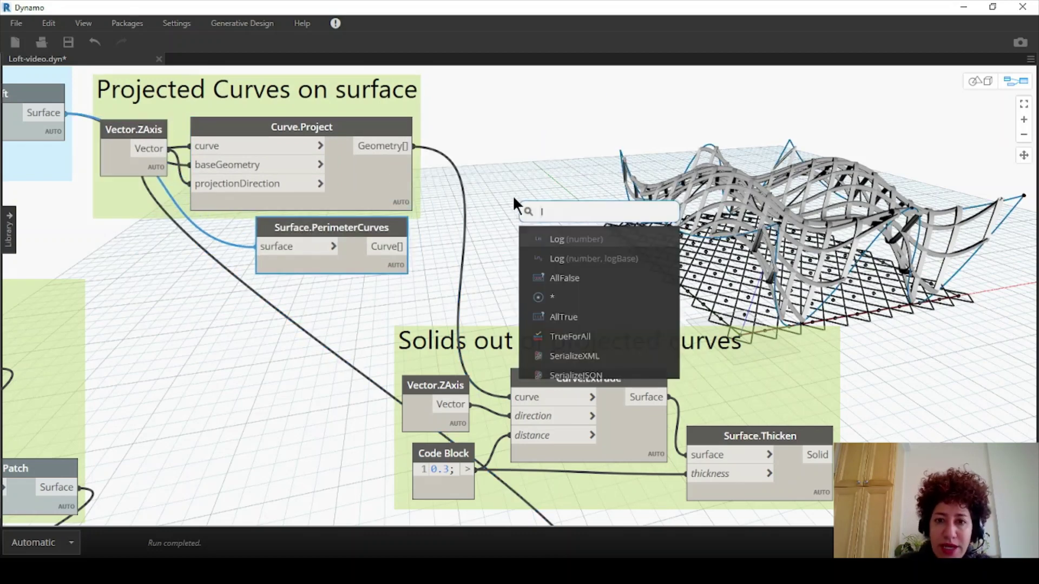
pyautogui.click(589, 253)
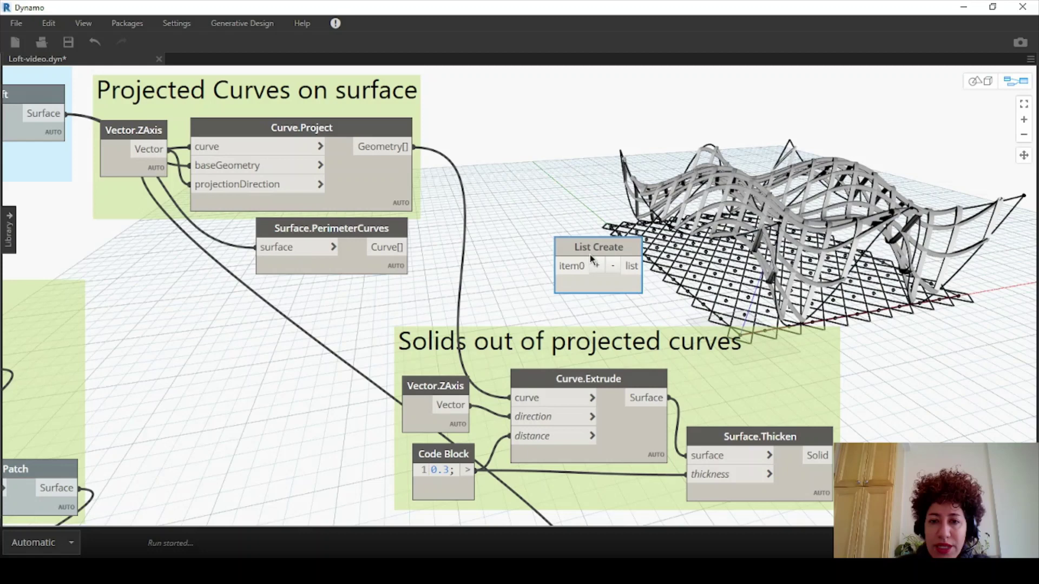
pyautogui.moveTo(596, 268); pyautogui.dragTo(527, 196)
pyautogui.click(528, 193)
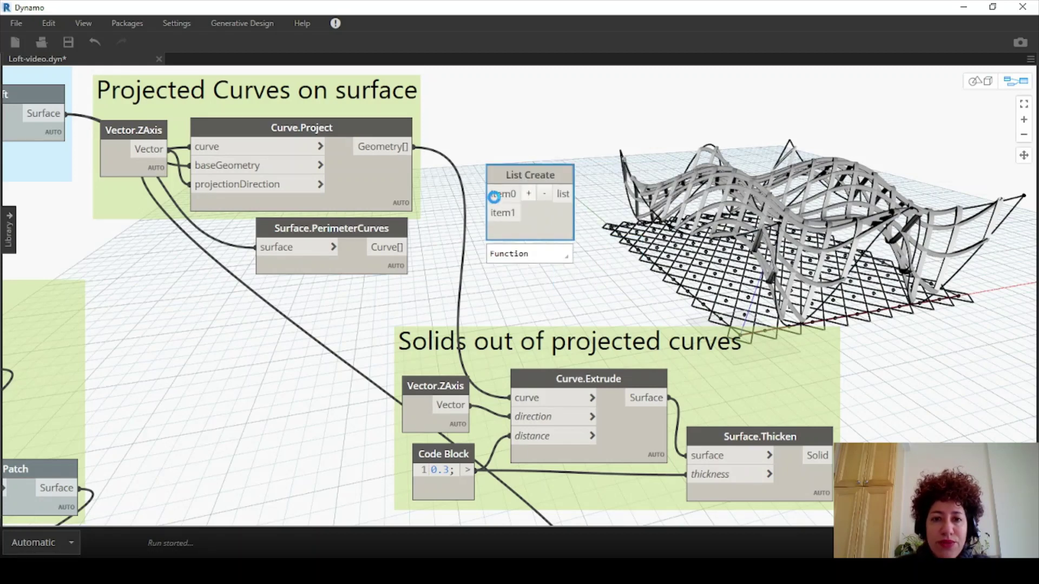
# Step: Wire the Curve.Project geometry to item0, the perimeter curves to item1, and the combined list to the Curve.Extrude curve input
pyautogui.moveTo(494, 194); pyautogui.dragTo(414, 147)
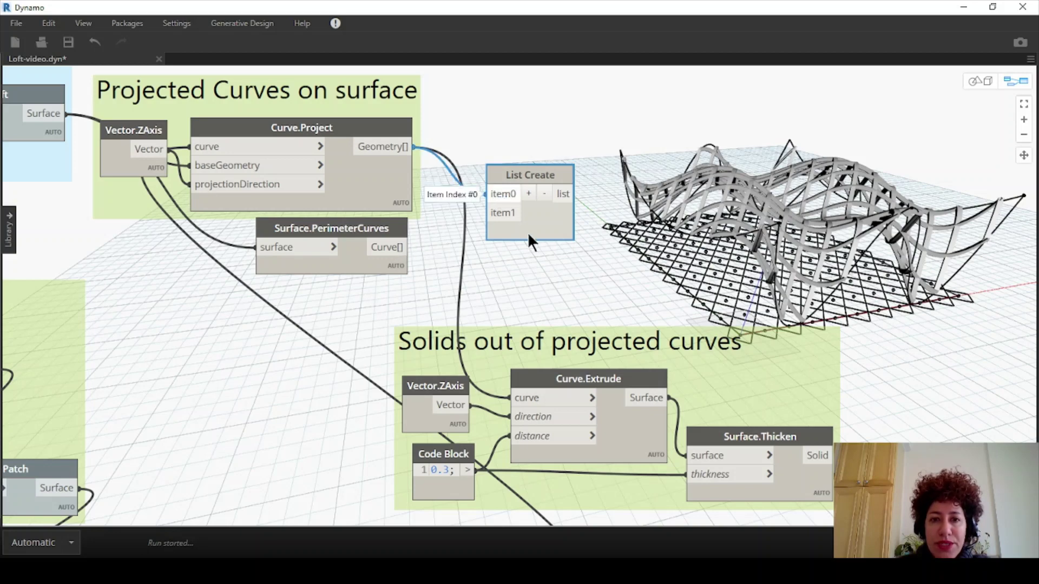
pyautogui.moveTo(409, 247); pyautogui.dragTo(485, 213)
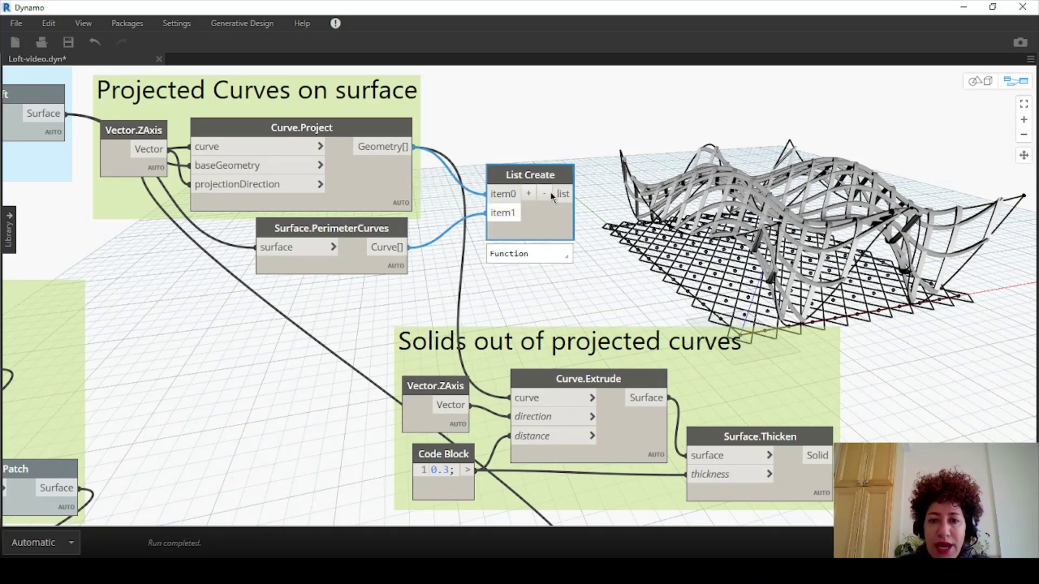
pyautogui.moveTo(551, 193); pyautogui.dragTo(532, 397)
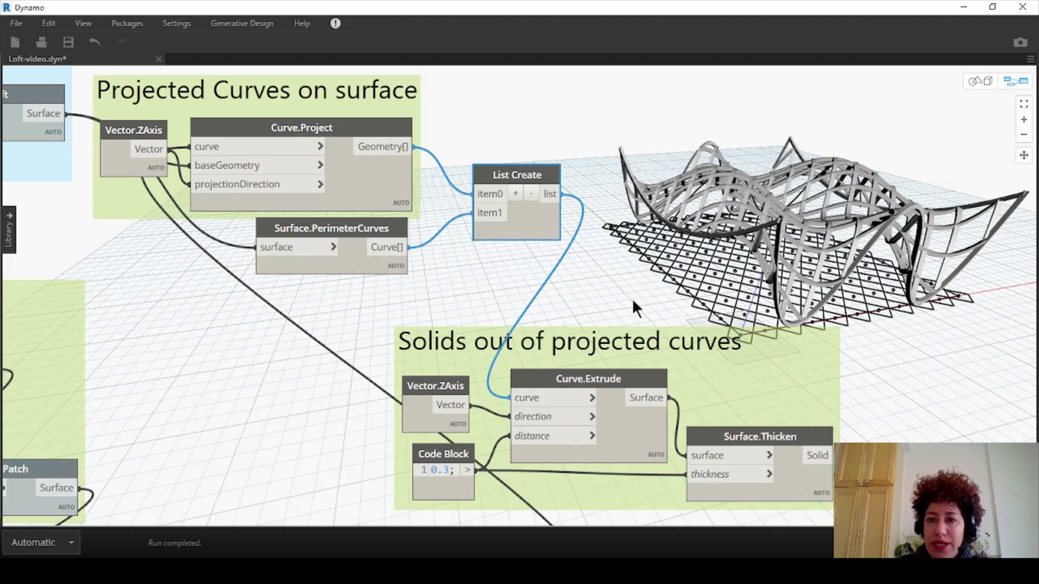
pyautogui.moveTo(512, 176); pyautogui.dragTo(479, 209)
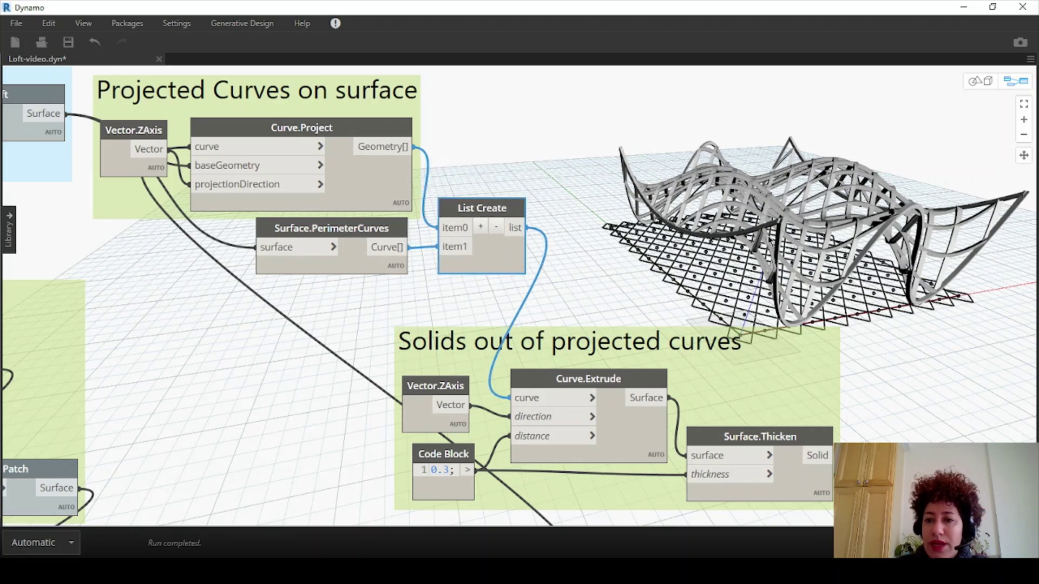
# Step: Move the Solids out of projected curves group further right, clear of the polygon nodes
pyautogui.moveTo(701, 375); pyautogui.dragTo(272, 155, button='middle')
pyautogui.moveTo(271, 155); pyautogui.dragTo(488, 129)
pyautogui.scroll(1, 490, 130)
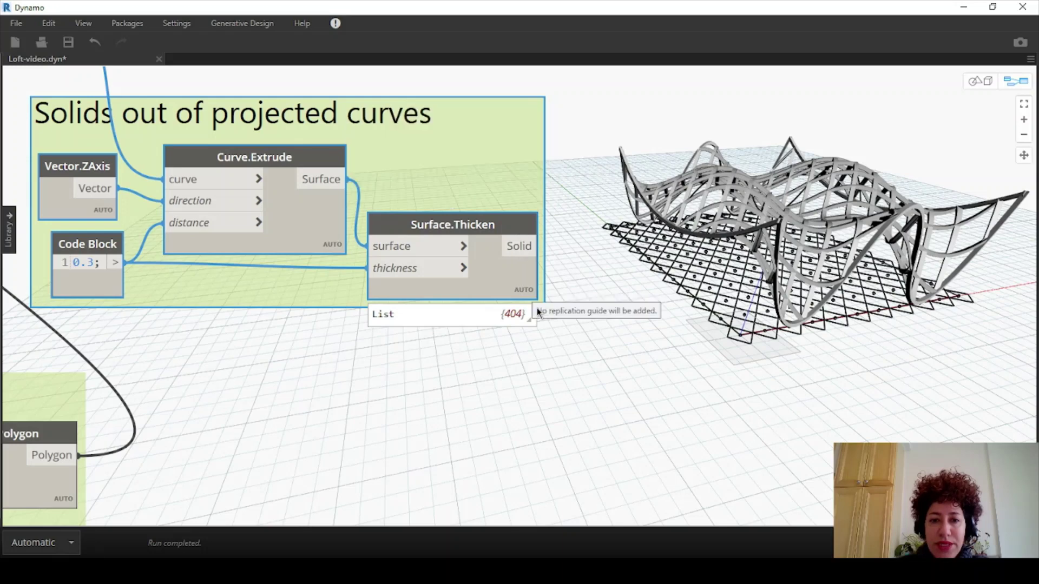
# Step: Examine the nested output list of Surface.Thicken and the lattice with its perimeter frame in the 3D view
pyautogui.moveTo(519, 310)
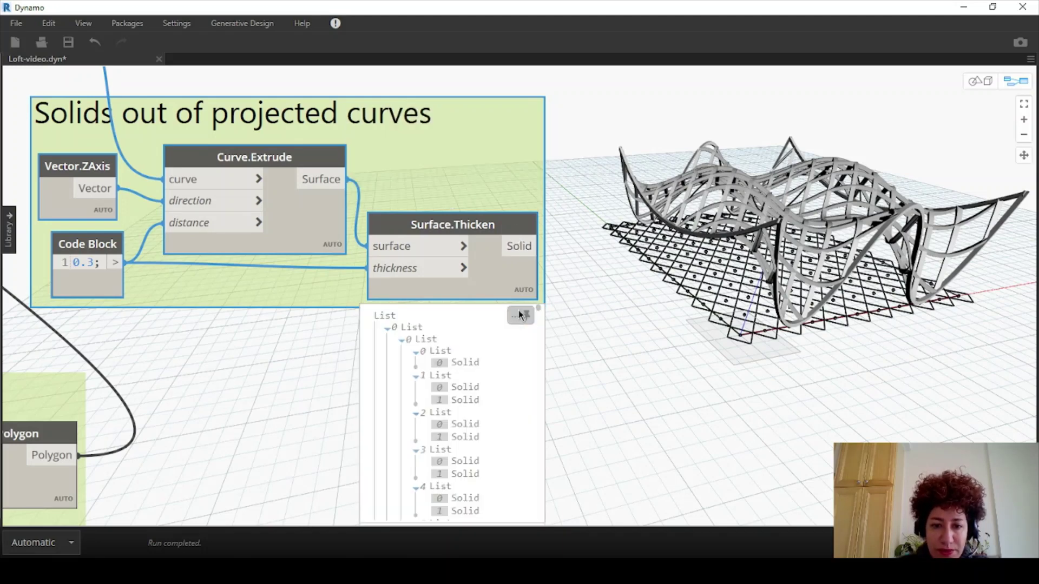
pyautogui.scroll(-1, 456, 251)
pyautogui.moveTo(454, 250); pyautogui.dragTo(449, 226, button='middle')
pyautogui.scroll(1, 518, 261)
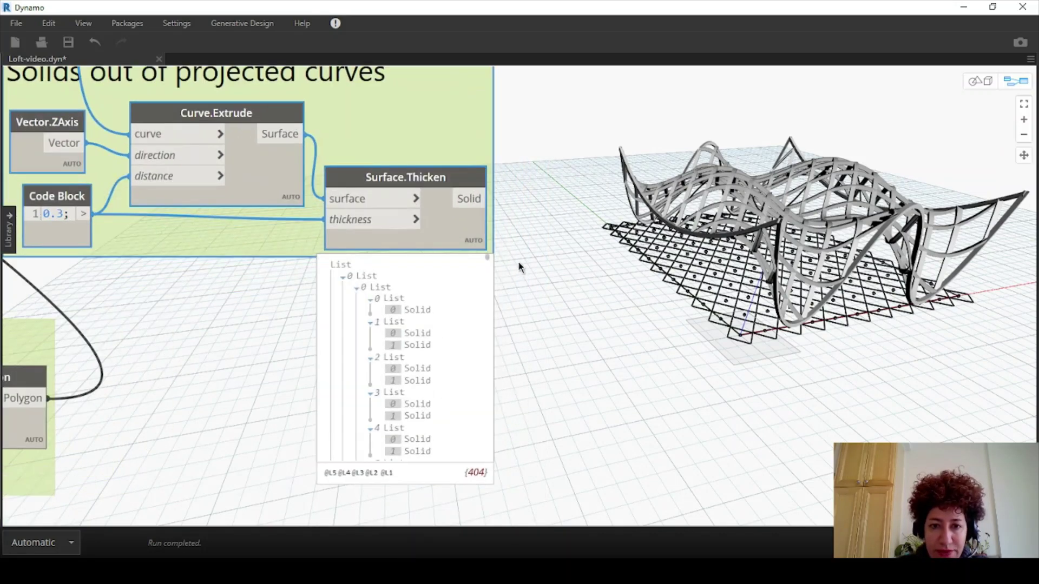
pyautogui.scroll(-1, 488, 224)
pyautogui.scroll(1, 541, 258)
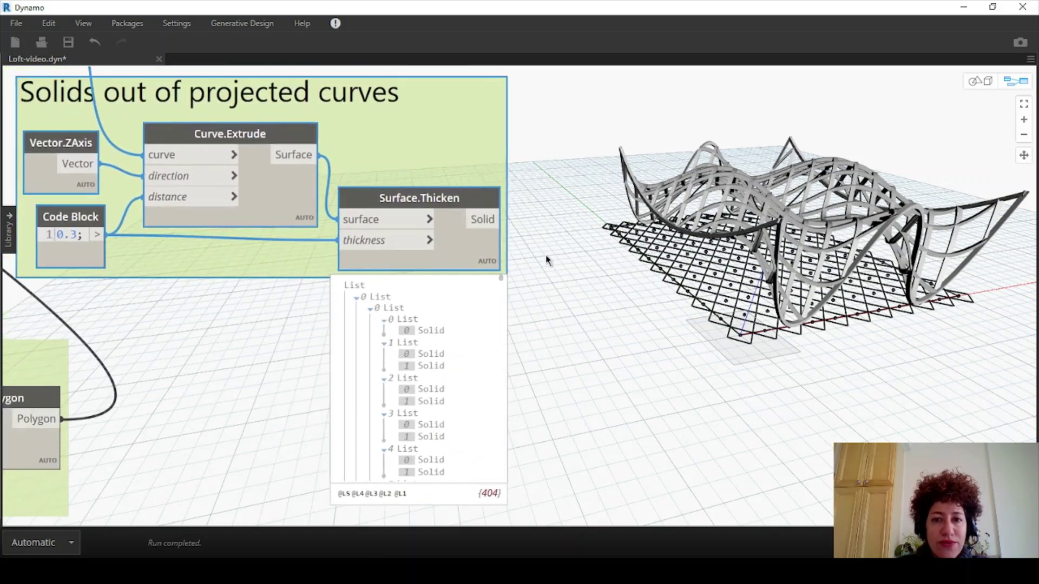
pyautogui.click(980, 81)
pyautogui.moveTo(945, 157); pyautogui.dragTo(906, 171, button='right')
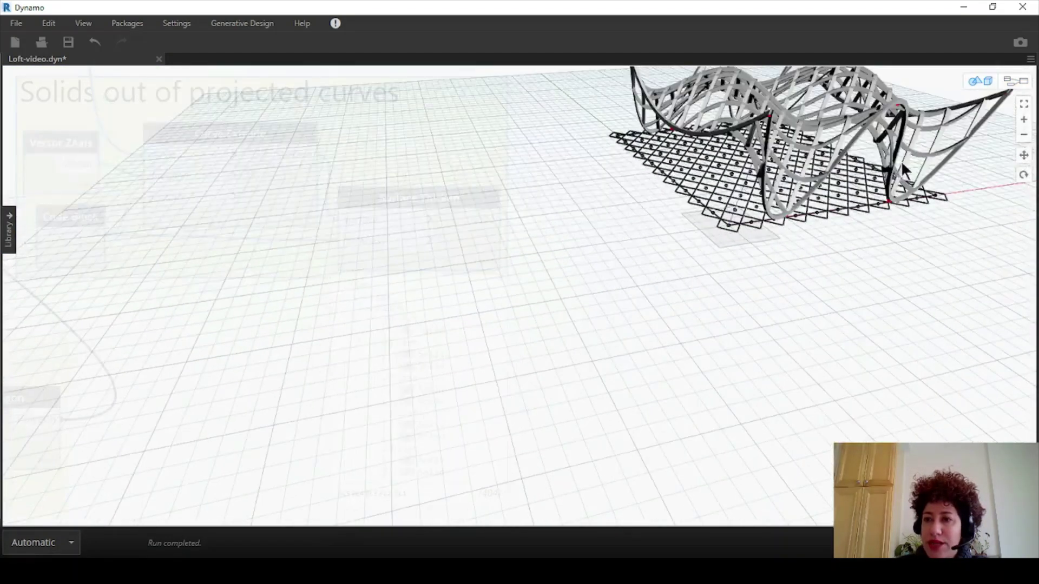
# Step: Add a List.Flatten node to the right of Surface.Thicken, wire the Solid output to its list input, and pin its output preview
pyautogui.click(1017, 84)
pyautogui.rightClick(618, 231)
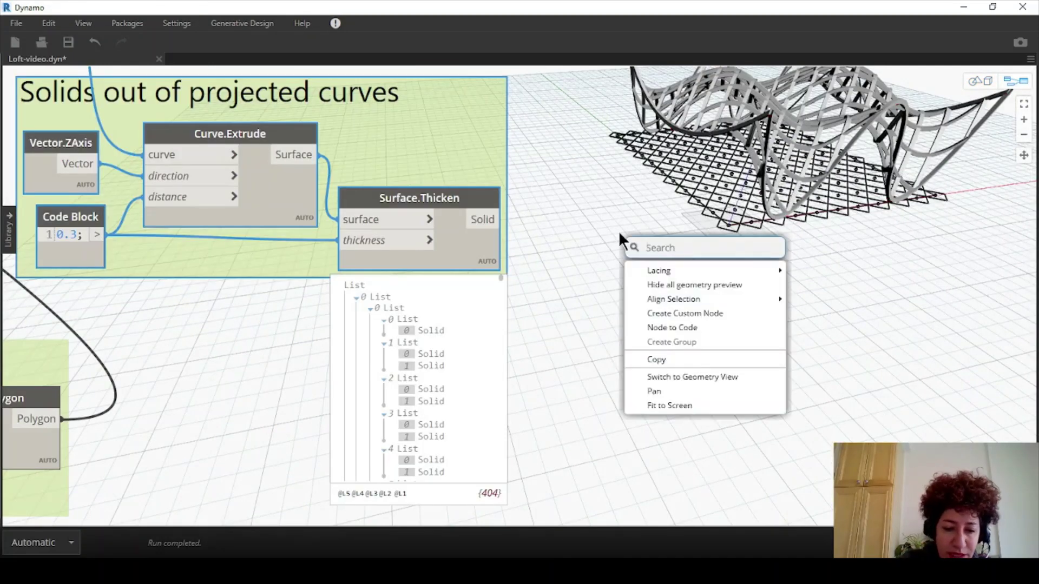
pyautogui.write('flatten')
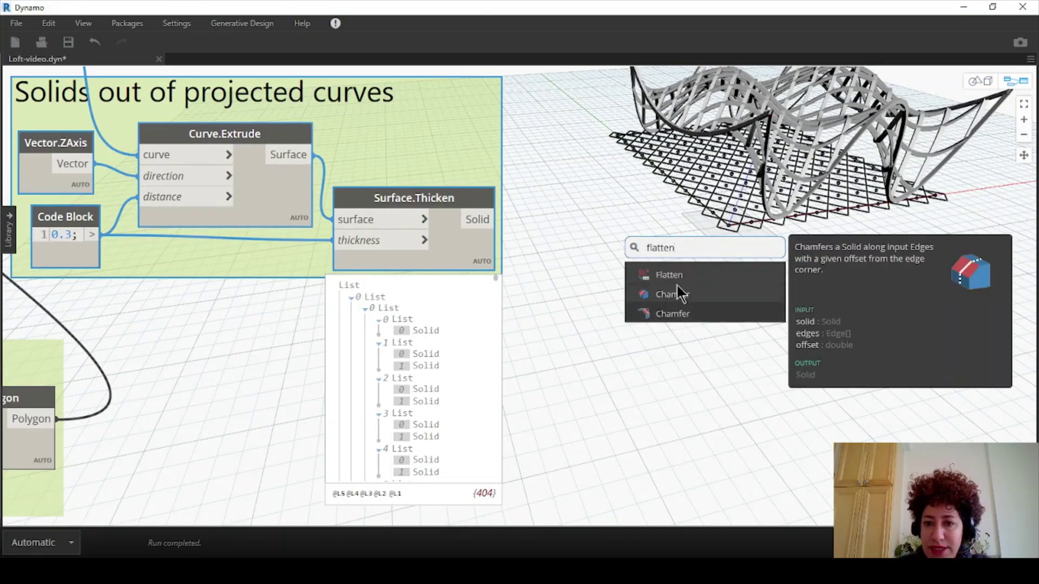
pyautogui.click(670, 275)
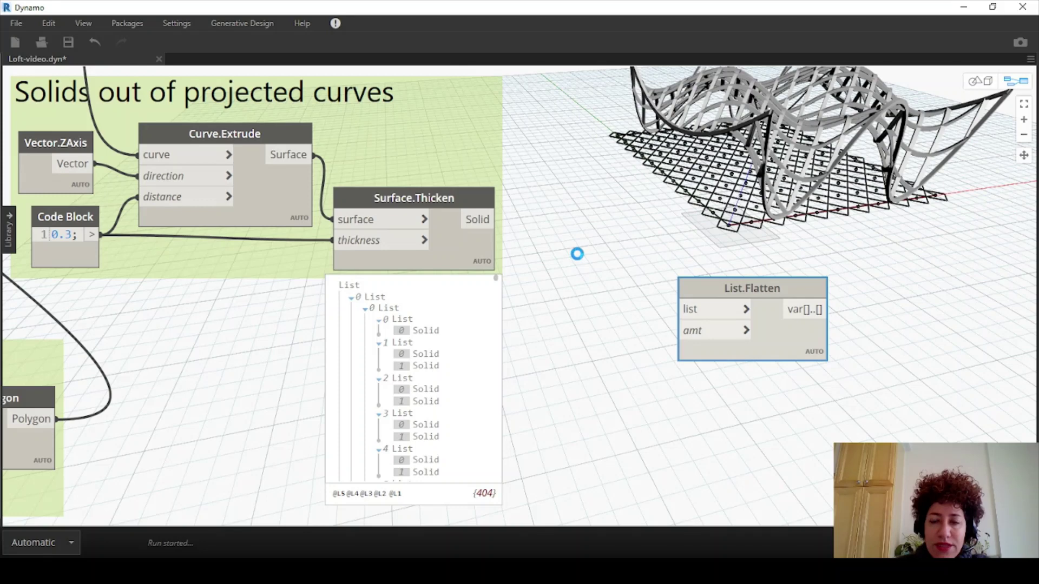
pyautogui.moveTo(495, 220); pyautogui.dragTo(557, 272)
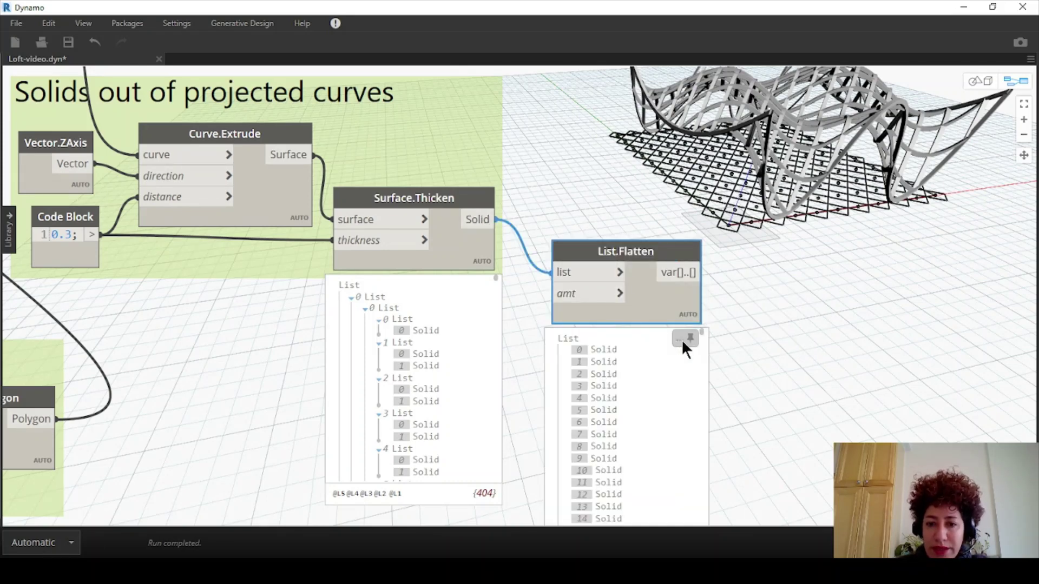
pyautogui.click(682, 341)
pyautogui.moveTo(771, 376); pyautogui.dragTo(761, 355, button='middle')
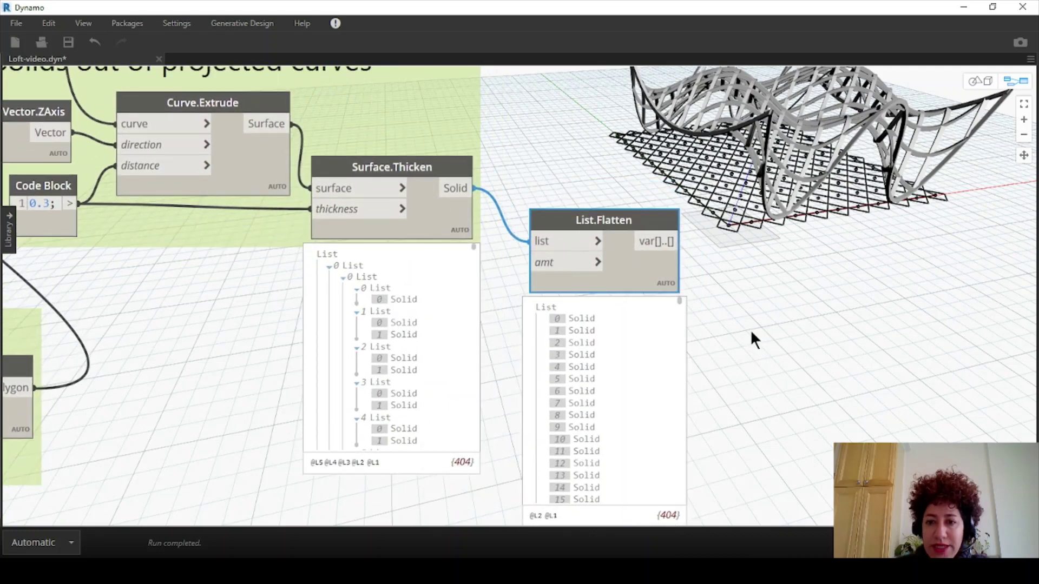
# Step: Add an ImportInstance.ByGeometries node and place it to the right of List.Flatten
pyautogui.rightClick(749, 273)
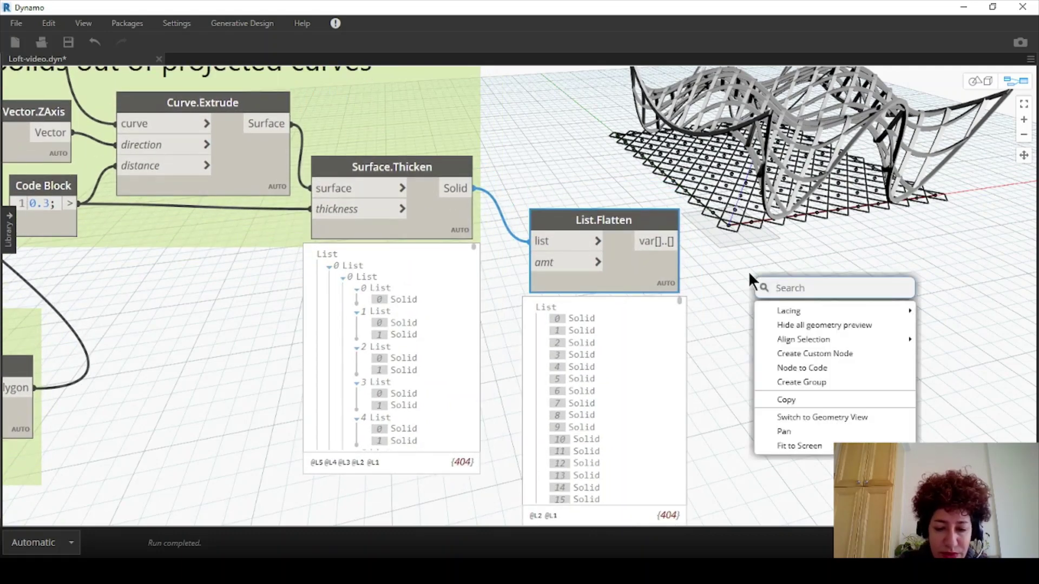
pyautogui.write('import')
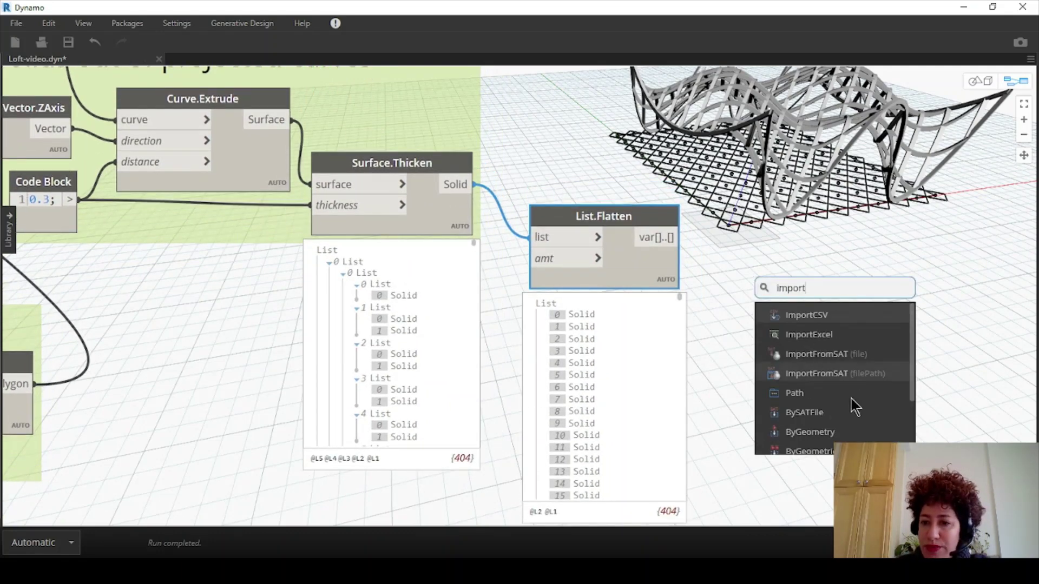
pyautogui.press('Escape')
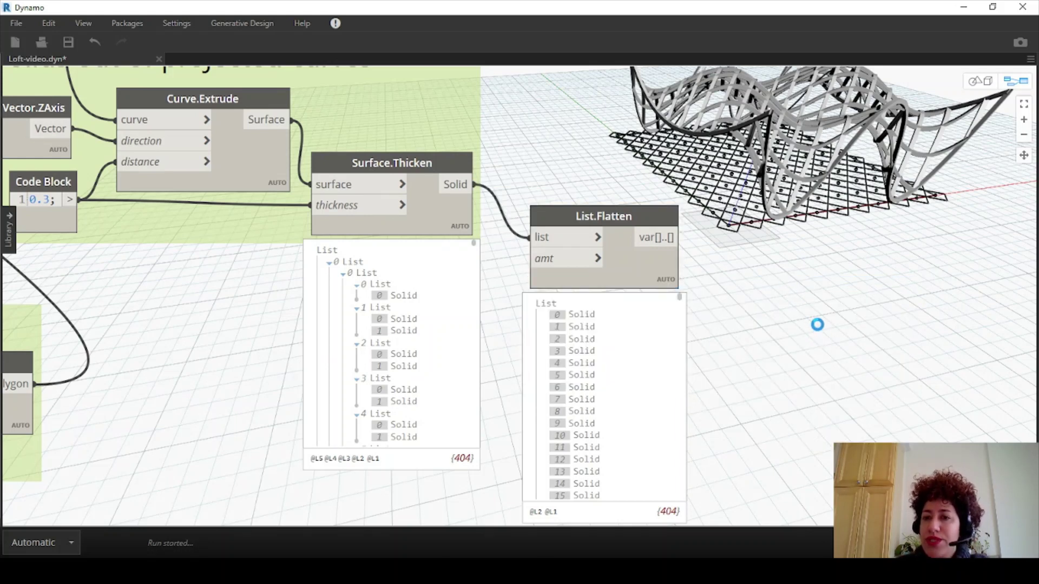
pyautogui.moveTo(825, 280); pyautogui.dragTo(800, 238)
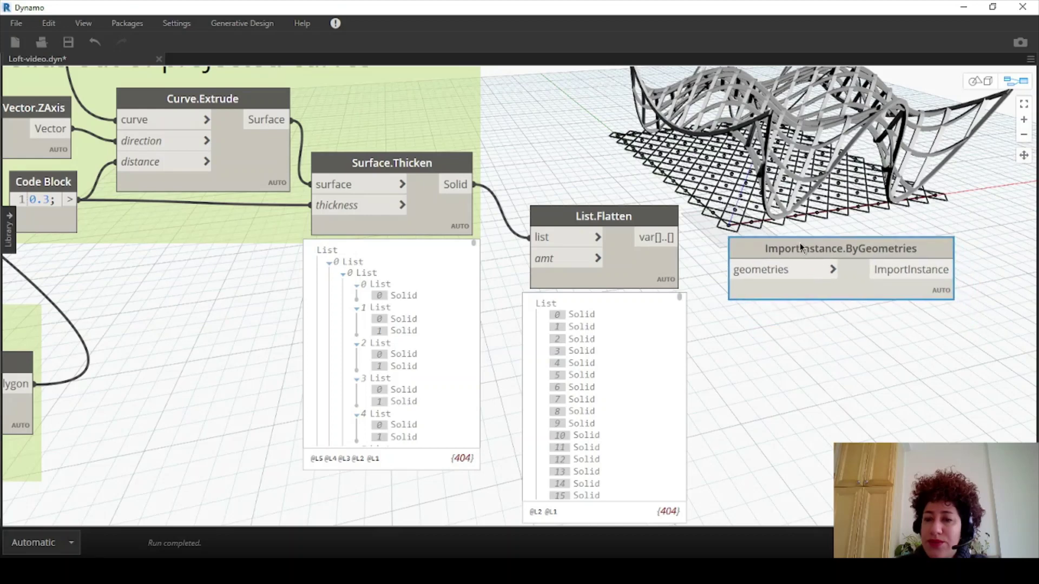
pyautogui.moveTo(912, 257)
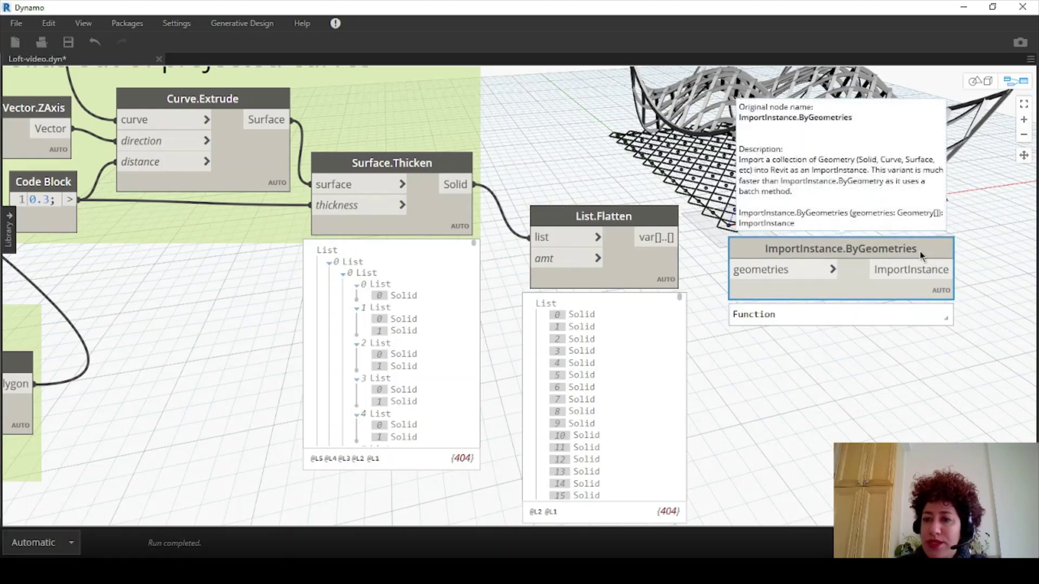
# Step: Set the graph's run mode to Manual and wire the List.Flatten output to the geometries input of ImportInstance.ByGeometries
pyautogui.click(71, 543)
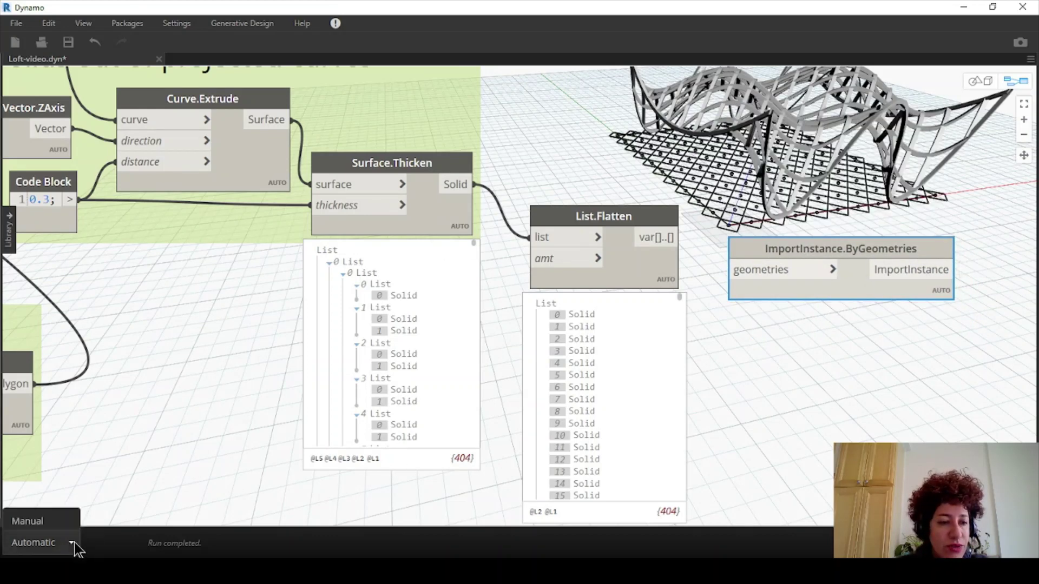
pyautogui.click(27, 473)
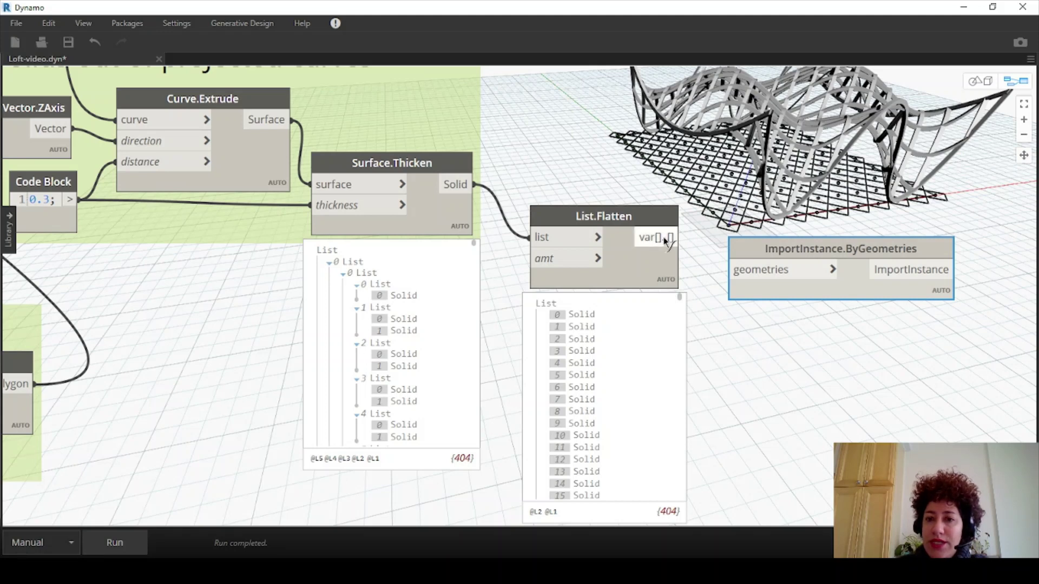
pyautogui.moveTo(663, 237); pyautogui.dragTo(729, 269)
# Step: Run and save the graph, and check the imported lattice in Revit's 3D view
pyautogui.click(115, 543)
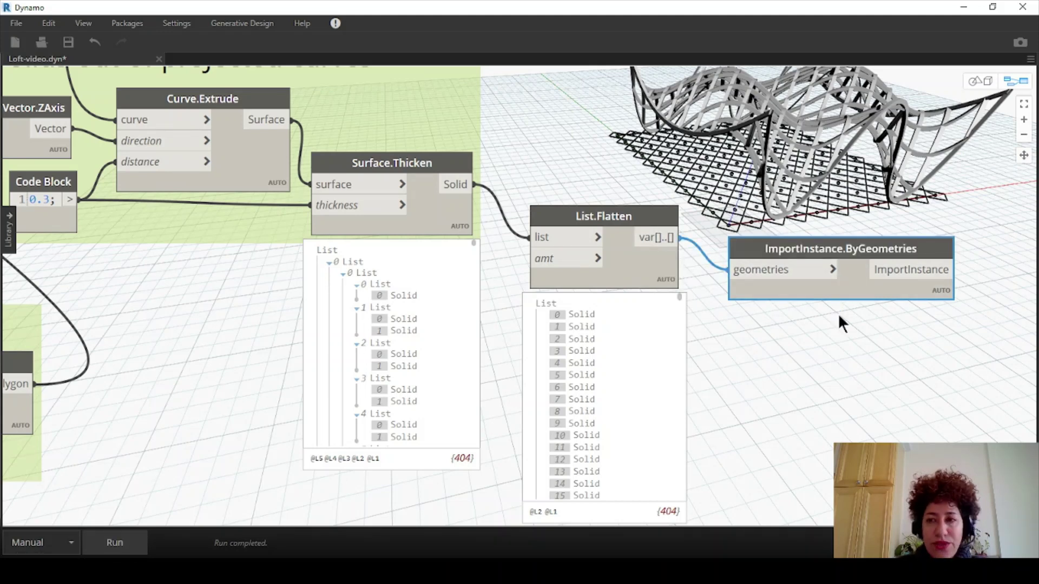
pyautogui.hotkey('ctrl', 's')
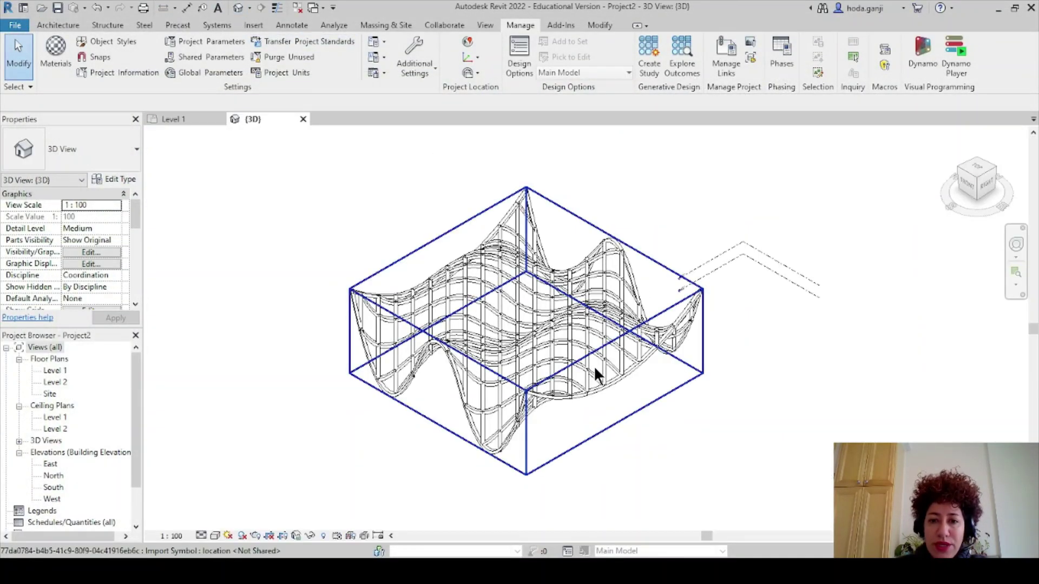
pyautogui.click(593, 366)
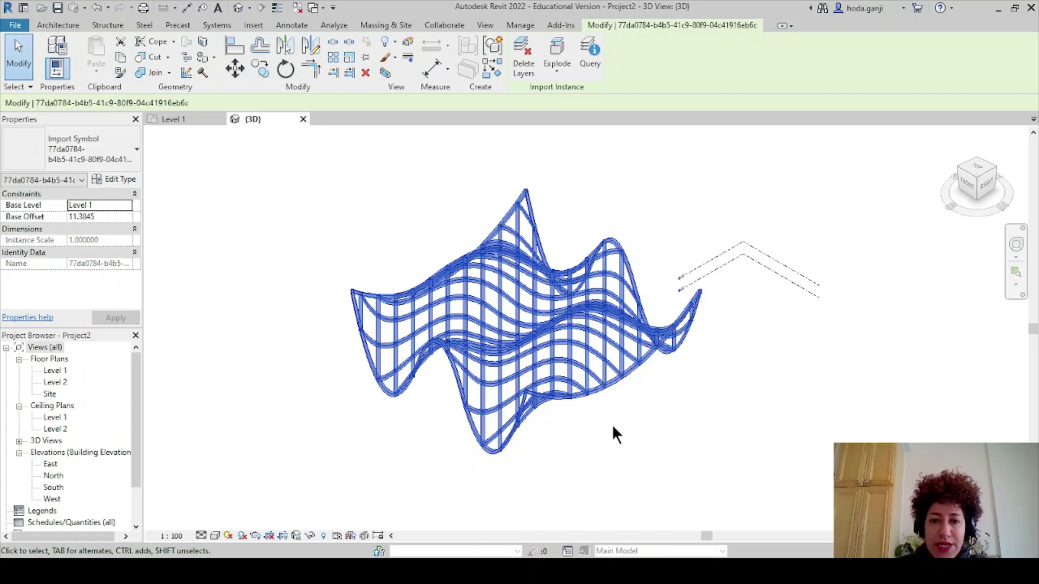
pyautogui.click(606, 438)
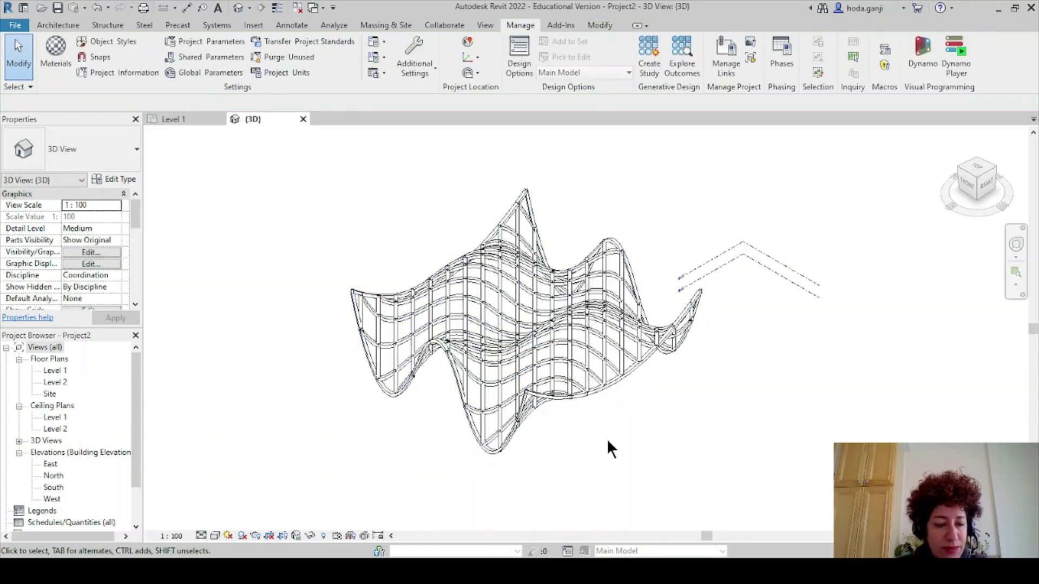
# Step: Set the Scale Factor in the imported lattice's type properties to .3048
pyautogui.click(605, 385)
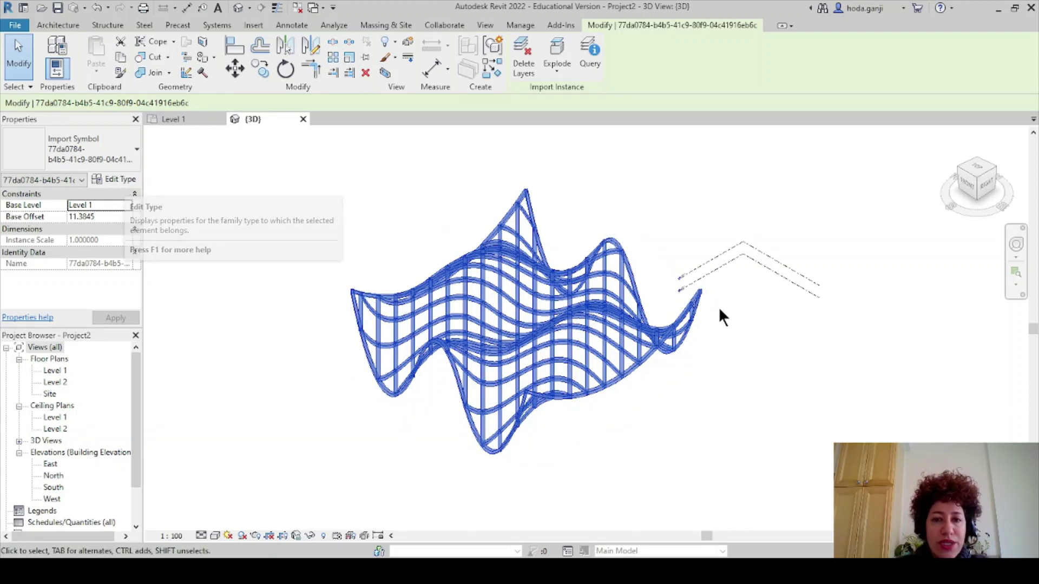
pyautogui.scroll(1, 722, 316)
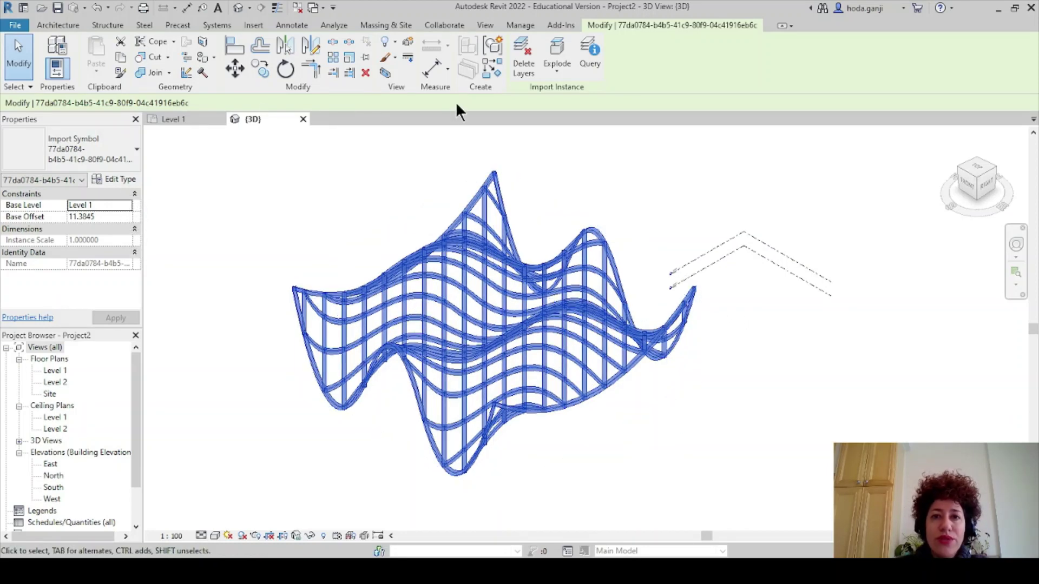
pyautogui.click(124, 179)
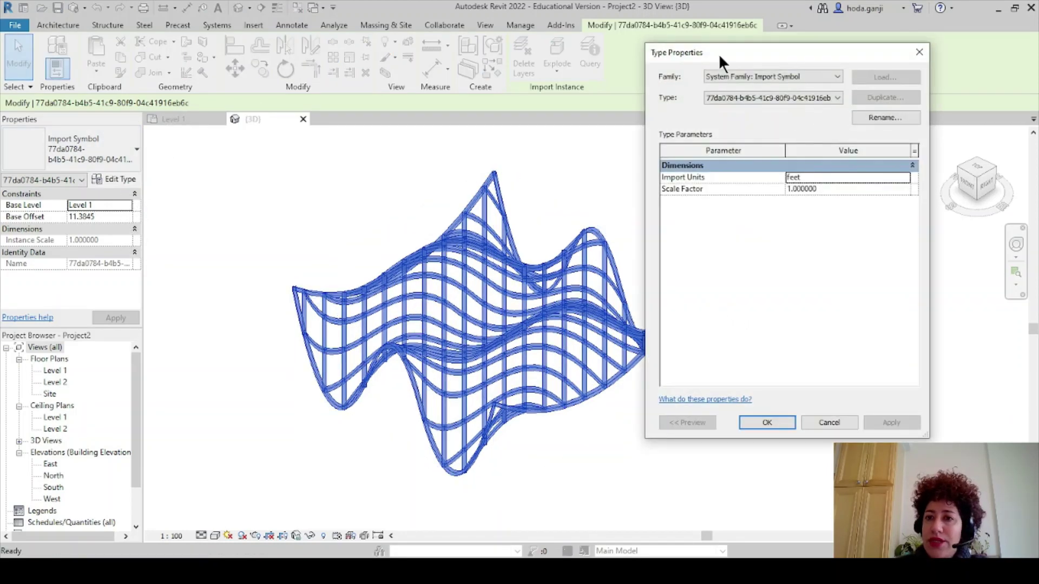
pyautogui.click(829, 187)
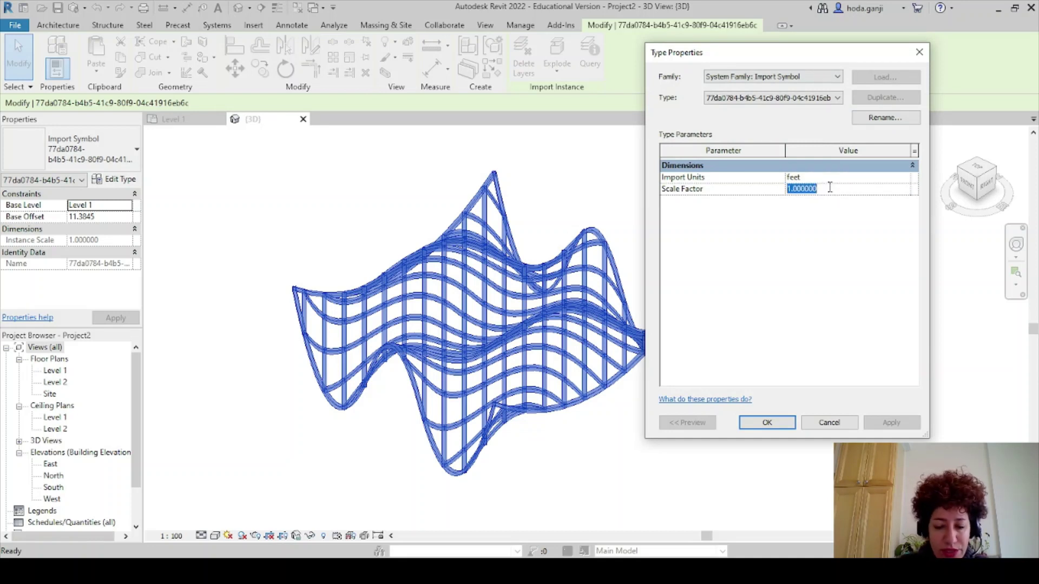
pyautogui.press('BackSpace')
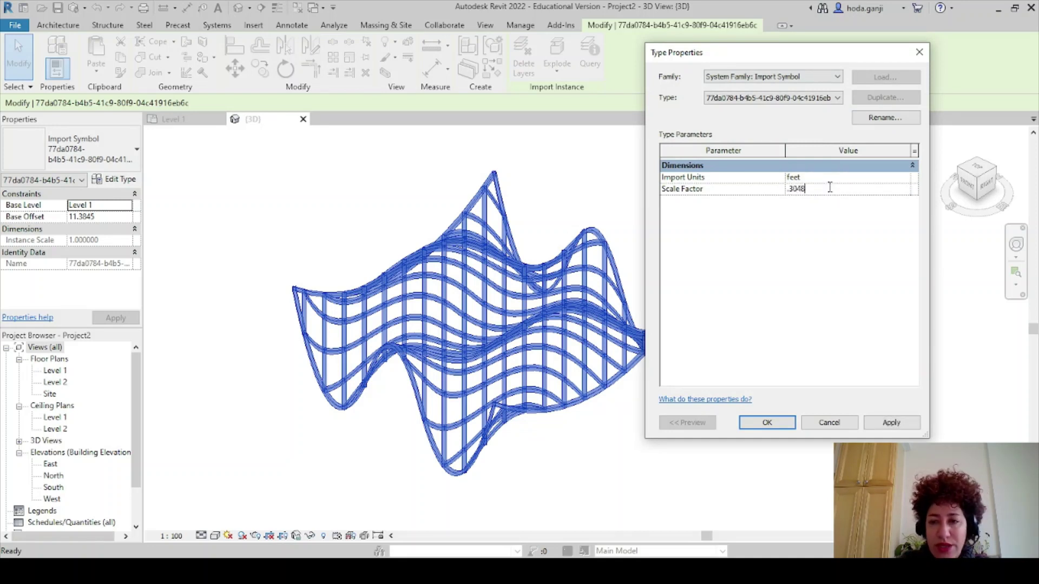
pyautogui.click(767, 422)
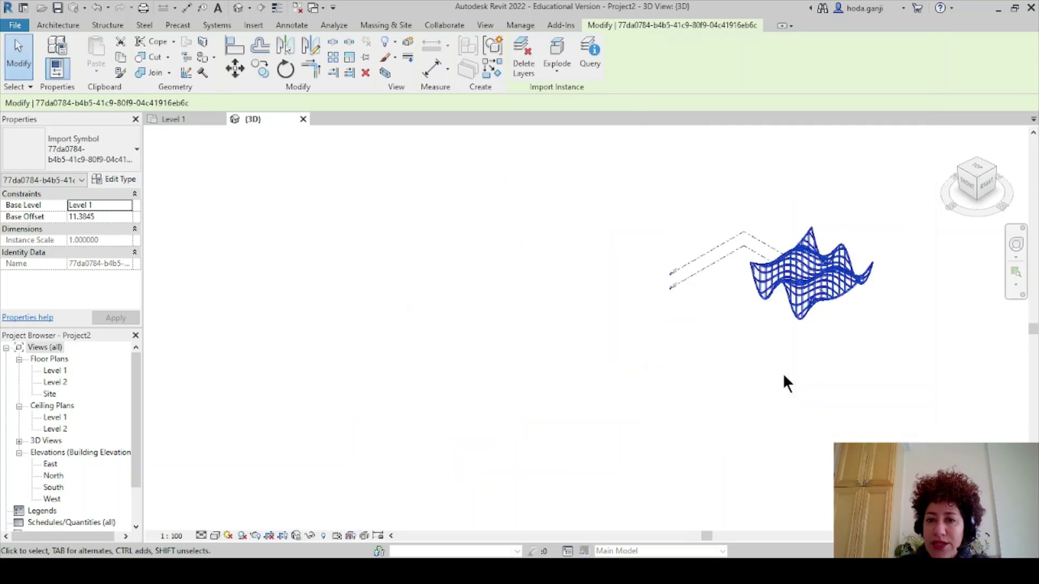
pyautogui.click(783, 372)
# Step: Switch the 3D view to a shaded visual style and view the lattice from a lower angle
pyautogui.scroll(1, 882, 305)
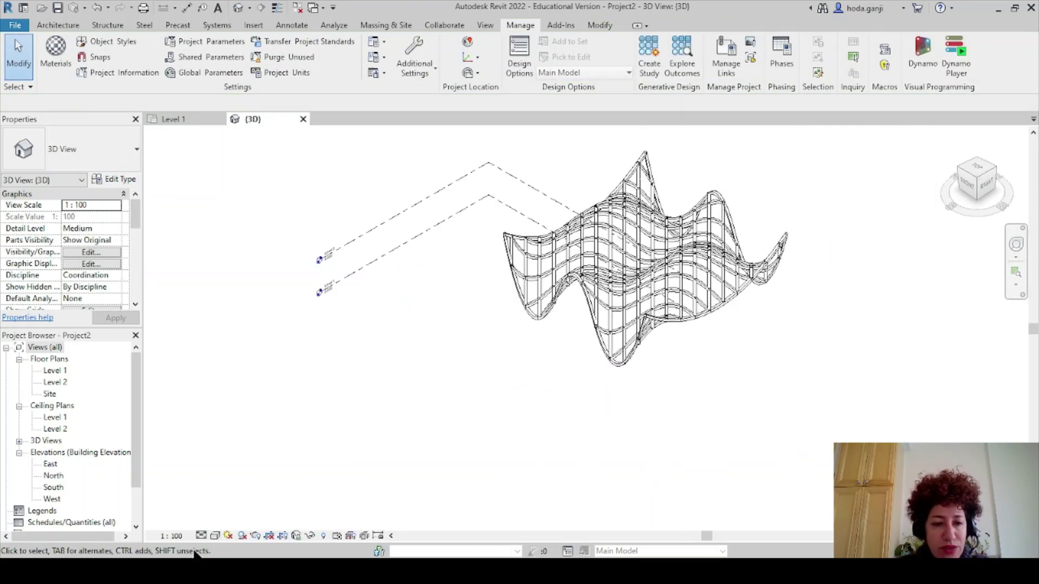
pyautogui.click(215, 535)
pyautogui.click(241, 493)
pyautogui.moveTo(688, 373)
pyautogui.keyDown('shift'); pyautogui.mouseDown(button='middle')
pyautogui.moveTo(677, 383)
pyautogui.moveTo(761, 336)
pyautogui.moveTo(701, 232)
pyautogui.mouseUp(button='middle'); pyautogui.keyUp('shift')
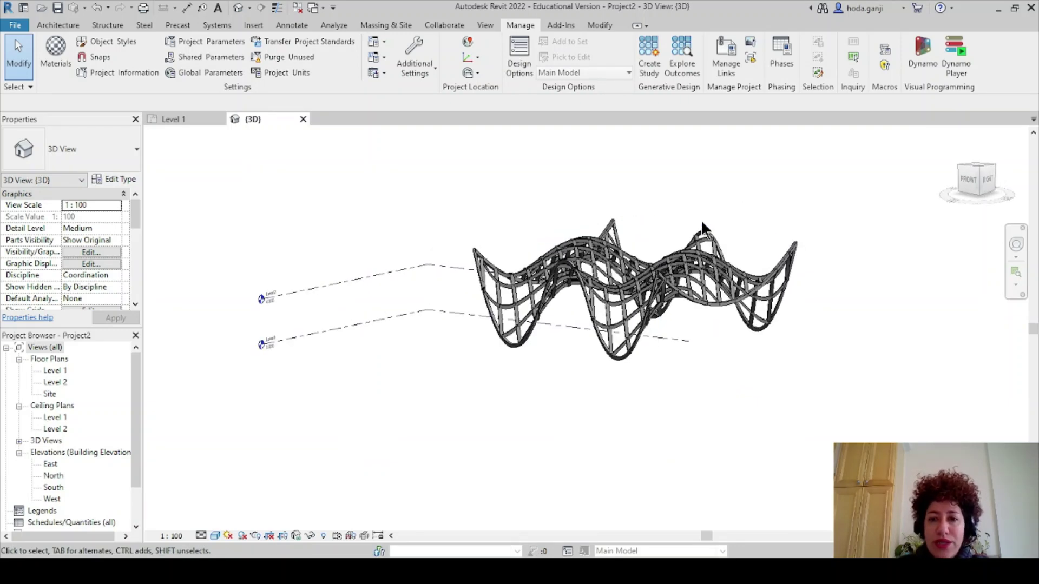
pyautogui.keyDown('shift'); pyautogui.moveTo(676, 324); pyautogui.dragTo(671, 379, button='middle'); pyautogui.keyUp('shift')
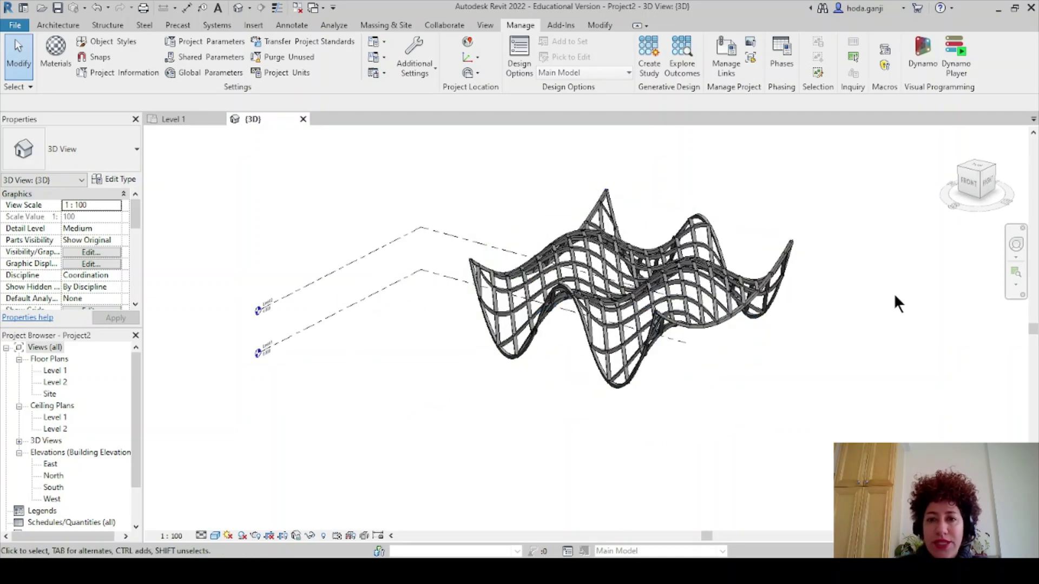
pyautogui.moveTo(898, 302); pyautogui.dragTo(715, 307, button='middle')
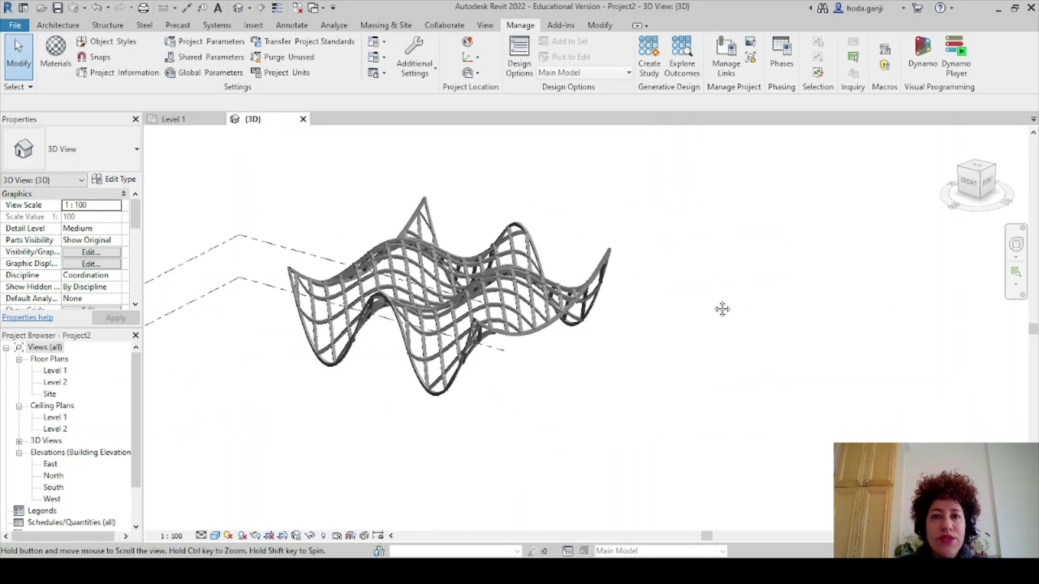
# Step: In Object Styles for imported objects, choose the Wood - Firring material for the import's Default category
pyautogui.click(131, 53)
pyautogui.click(692, 181)
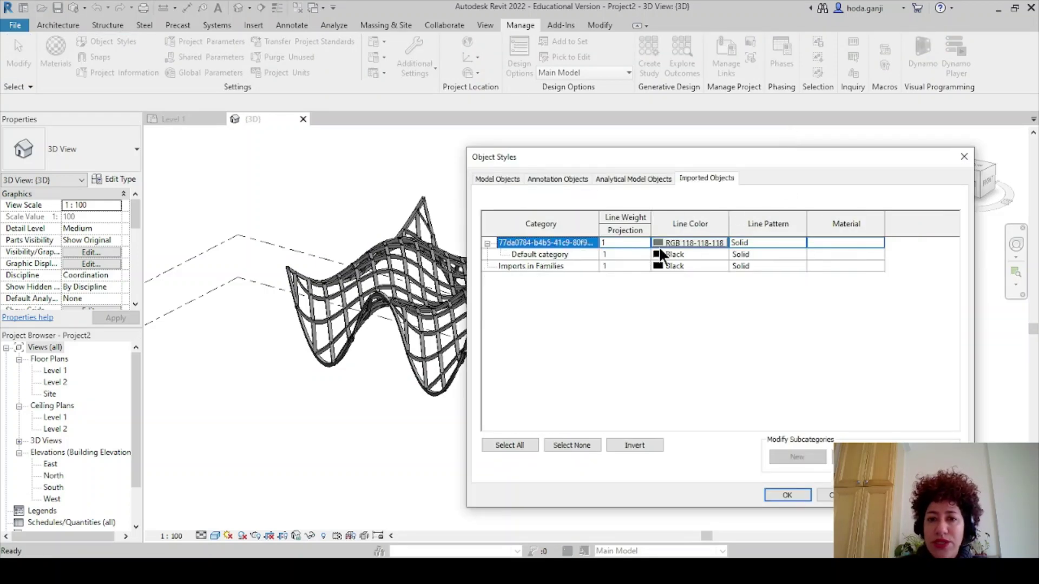
pyautogui.click(500, 253)
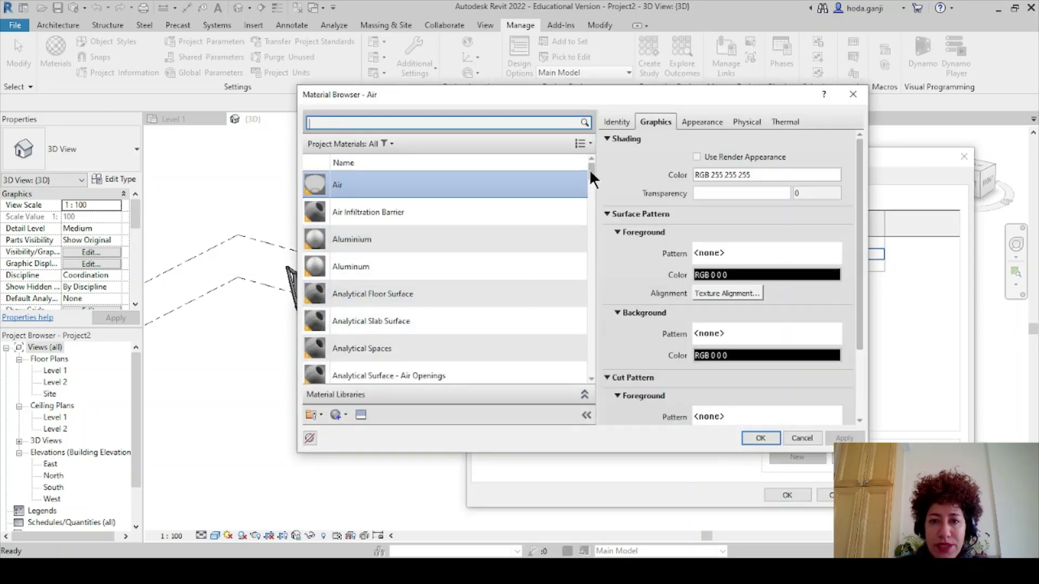
pyautogui.moveTo(591, 169); pyautogui.dragTo(593, 380)
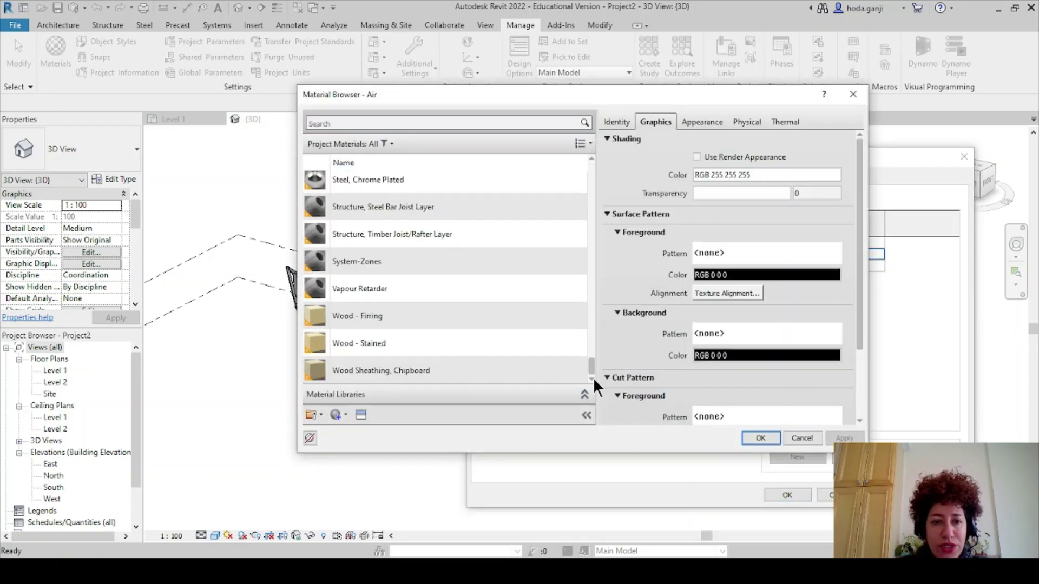
pyautogui.click(367, 316)
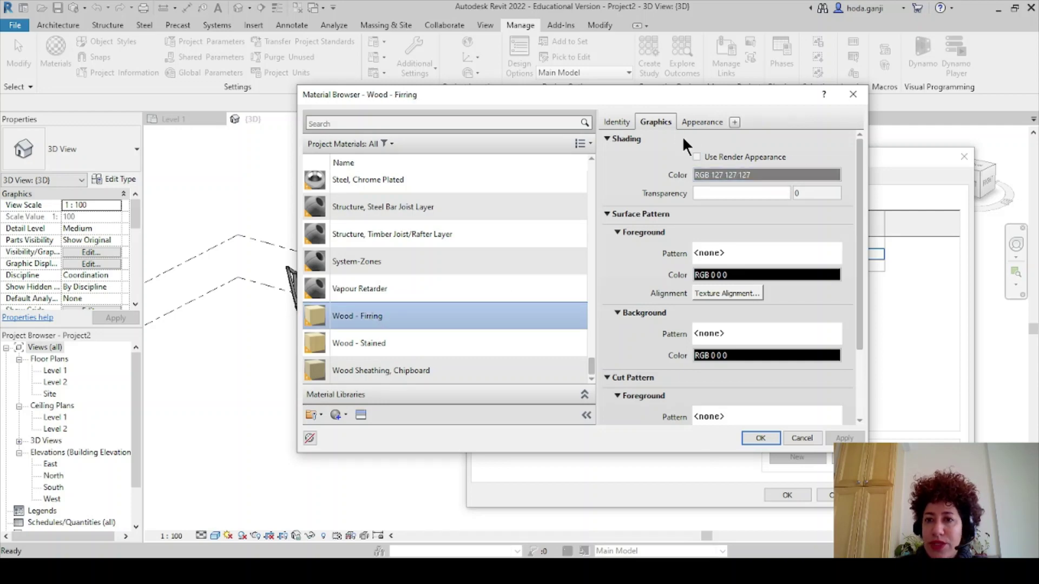
# Step: Set the Wood - Firring shading color to orange and apply the material to the imported lattice
pyautogui.click(784, 175)
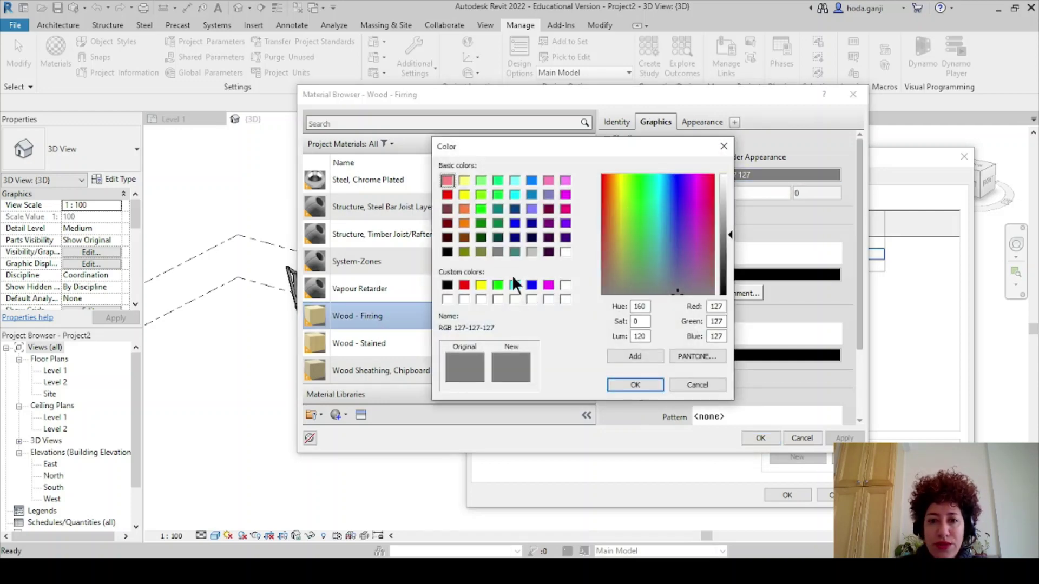
pyautogui.click(466, 222)
pyautogui.click(644, 385)
pyautogui.click(760, 438)
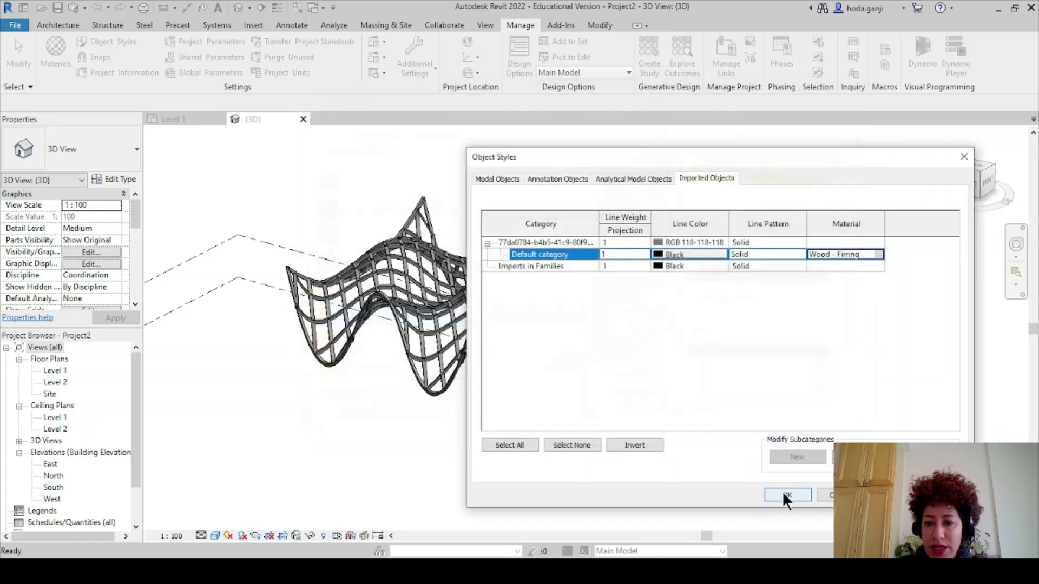
pyautogui.click(785, 494)
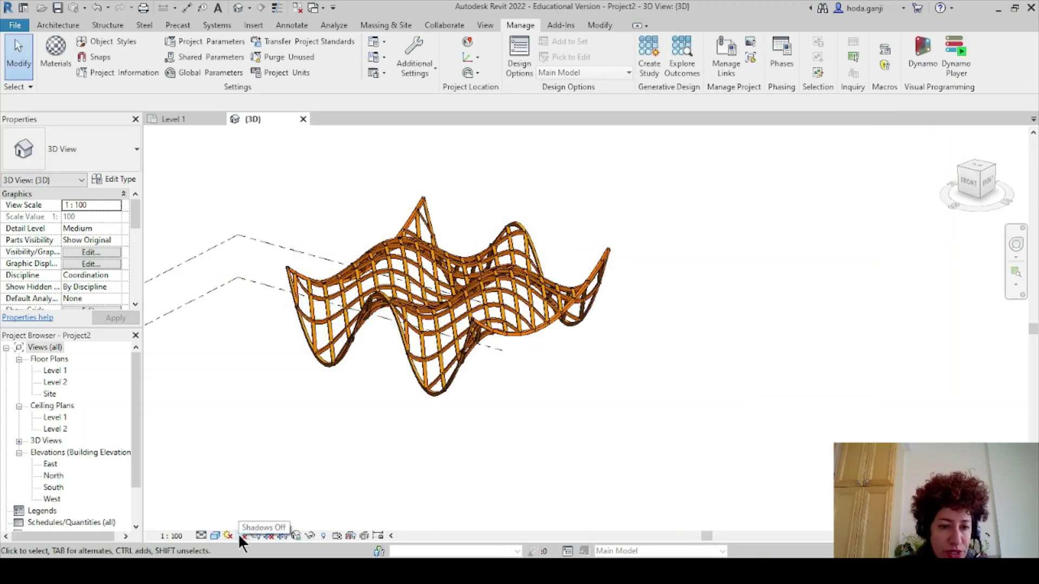
# Step: Turn on shadows in the 3D view and orbit around the orange lattice
pyautogui.click(242, 535)
pyautogui.keyDown('shift'); pyautogui.moveTo(544, 464); pyautogui.dragTo(621, 425, button='middle'); pyautogui.keyUp('shift')
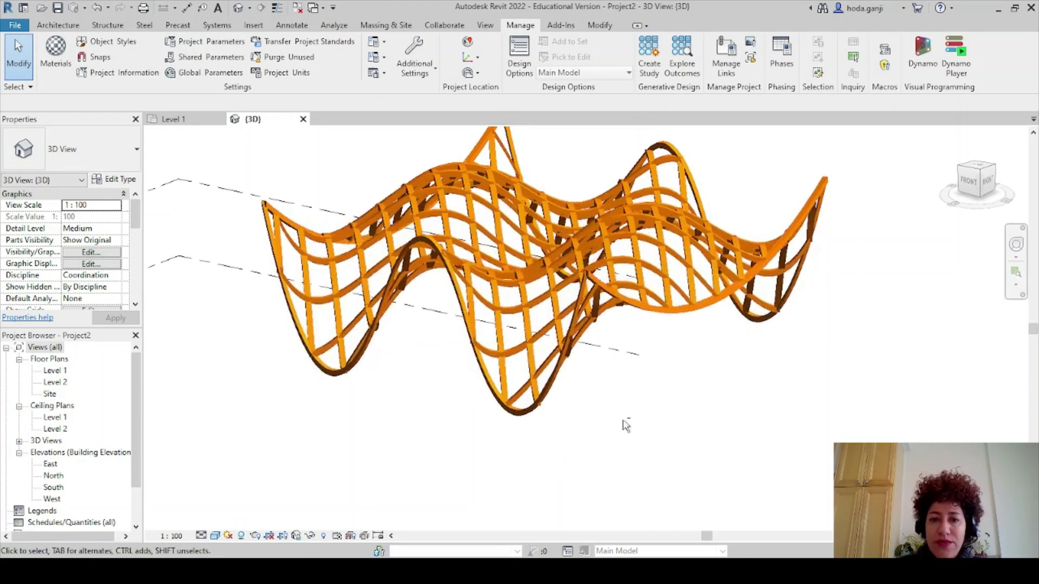
pyautogui.keyDown('shift'); pyautogui.moveTo(656, 394); pyautogui.dragTo(658, 427, button='middle'); pyautogui.keyUp('shift')
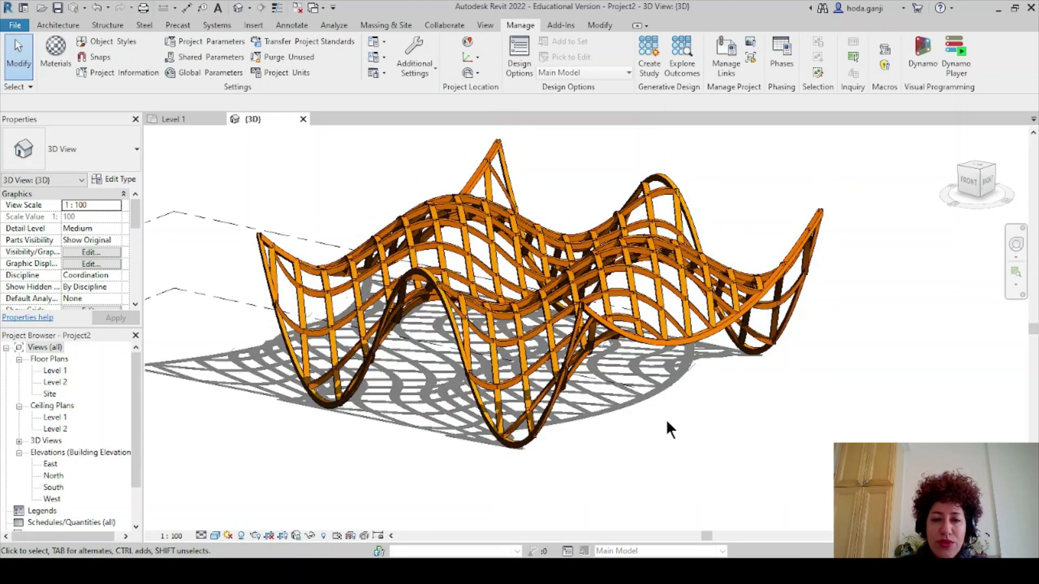